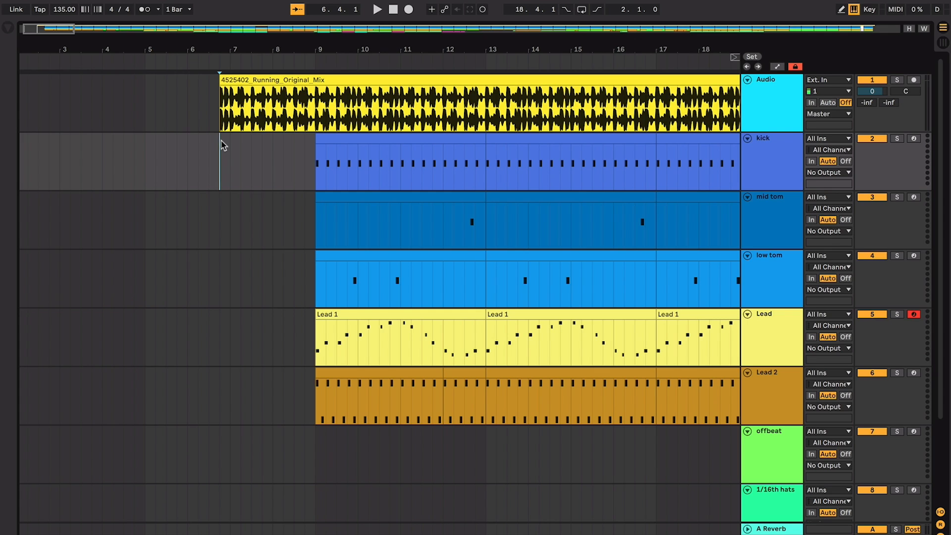
# - Look over the opening kick, low tom, Lead and Lead 2 clips that start at bar 9
pyautogui.click(324, 141)
pyautogui.hscroll(5, 329, 141)
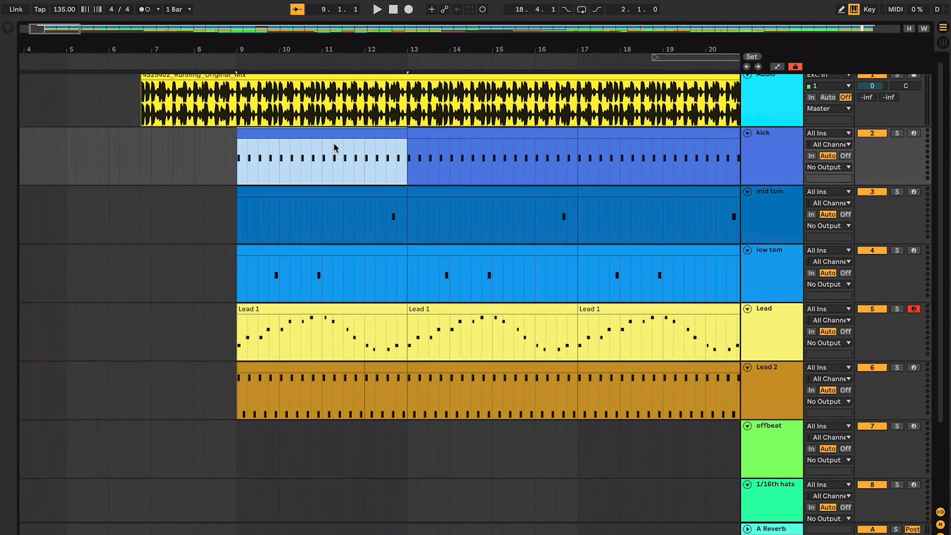
pyautogui.click(407, 148)
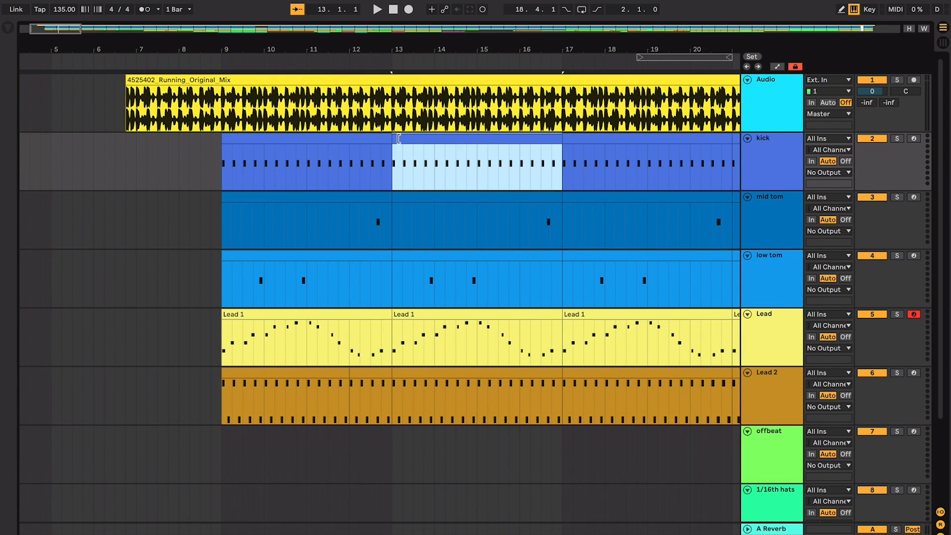
pyautogui.click(382, 153)
pyautogui.click(376, 251)
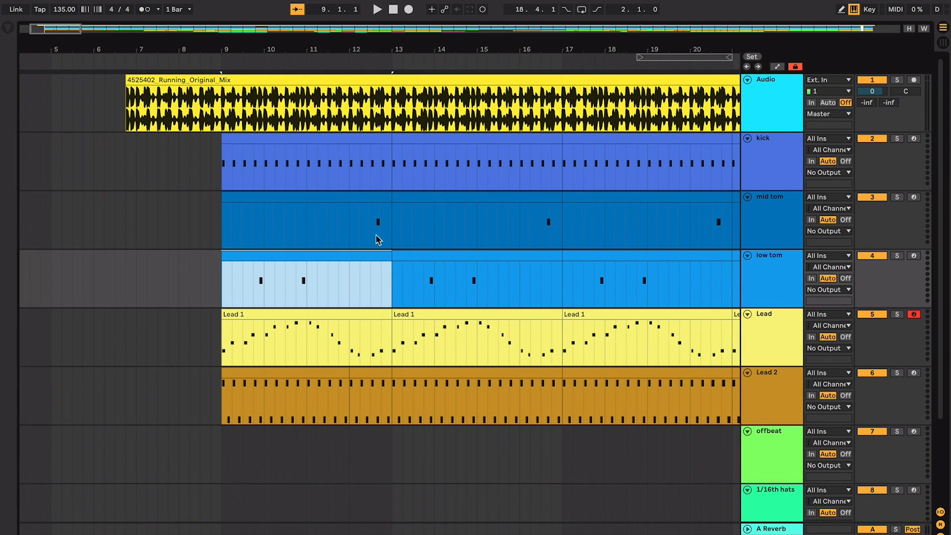
pyautogui.click(369, 319)
pyautogui.click(372, 372)
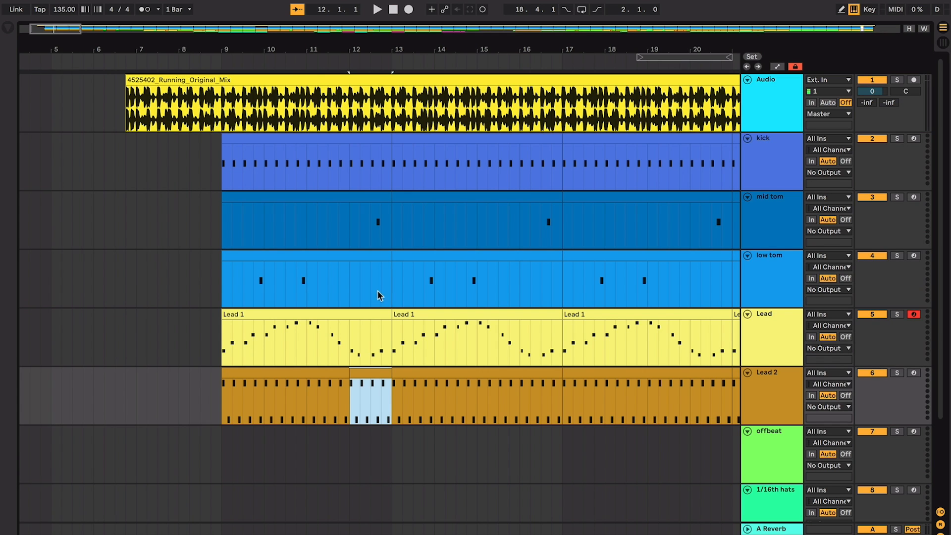
# - Loop the four-bar Lead 1 clip starting at bar 9 and listen to it against the other tracks
pyautogui.click(371, 314)
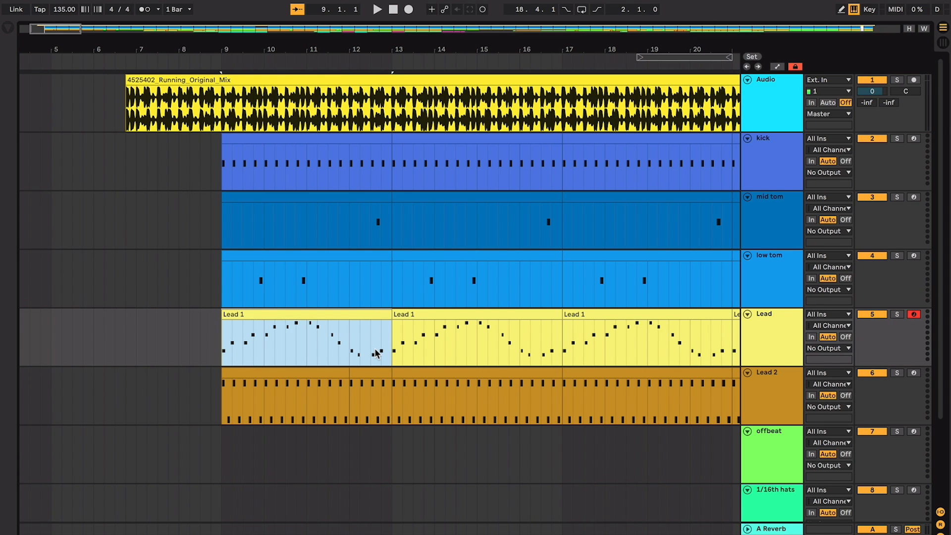
pyautogui.hotkey('ctrl', 'l')
pyautogui.press('z')
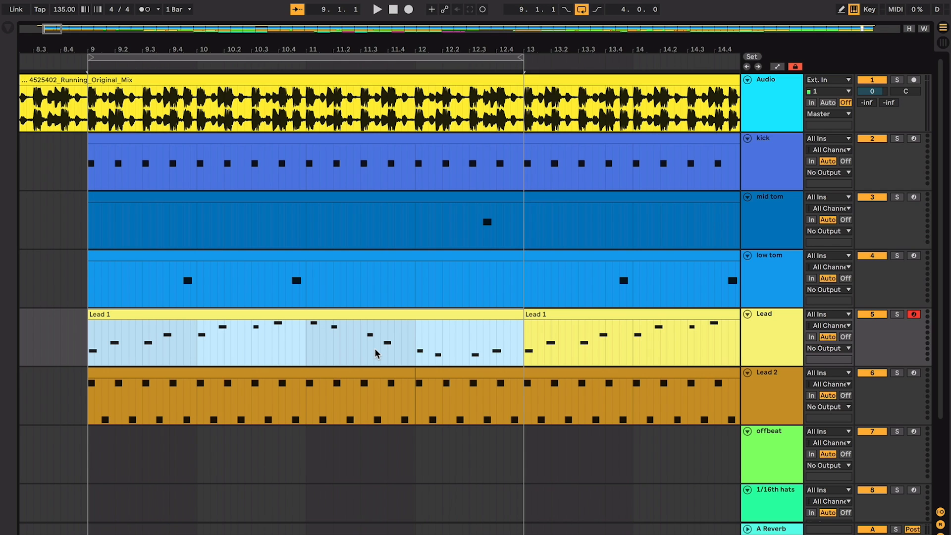
pyautogui.press('space')
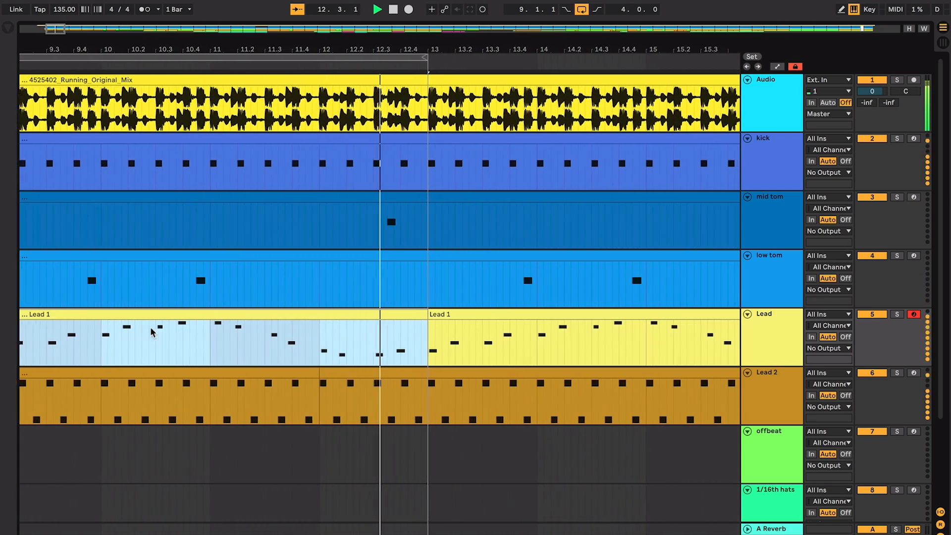
pyautogui.press('space')
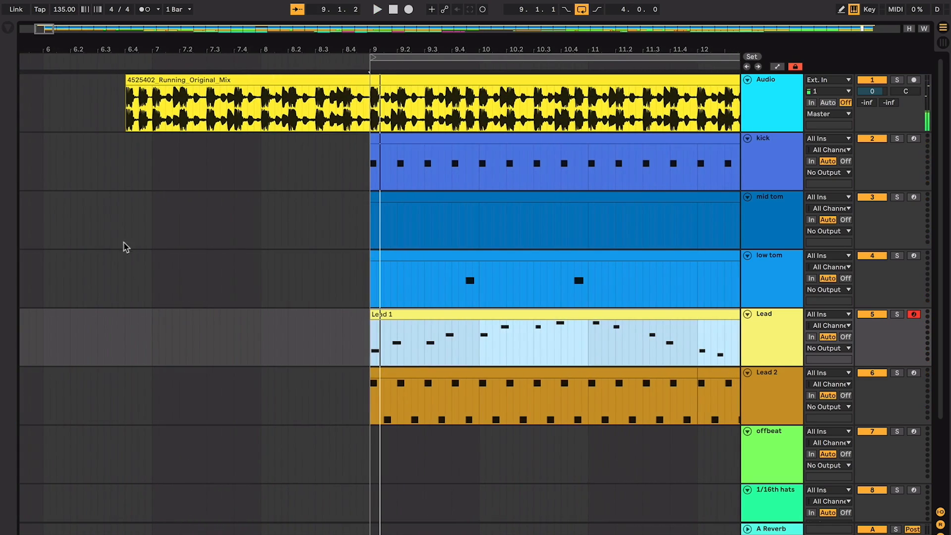
# - Survey the full arrangement across all tracks, including the gap in the Lead 2 track between bars 149 and 177
pyautogui.click(140, 214)
pyautogui.hscroll(-3, 140, 218)
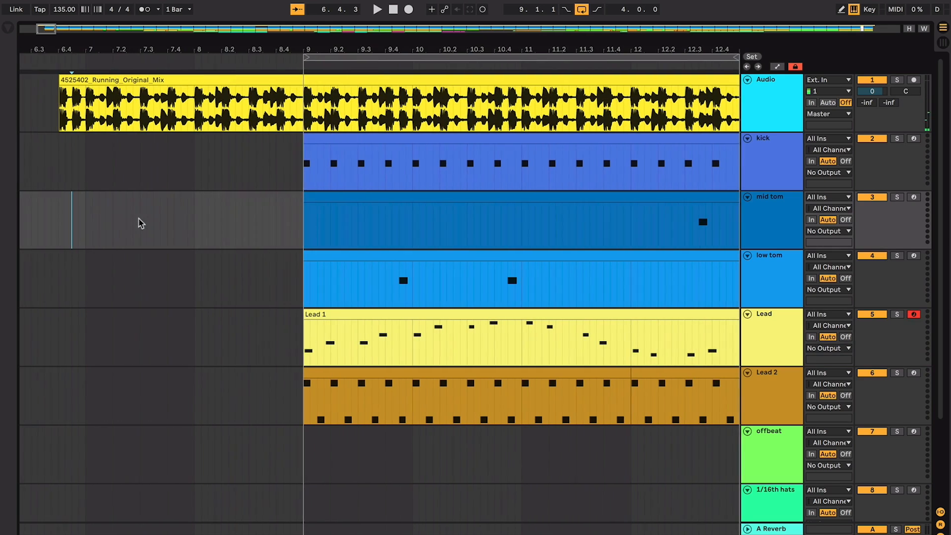
pyautogui.click(305, 241)
pyautogui.press('-')
pyautogui.press('-')
pyautogui.press('-')
pyautogui.press('-')
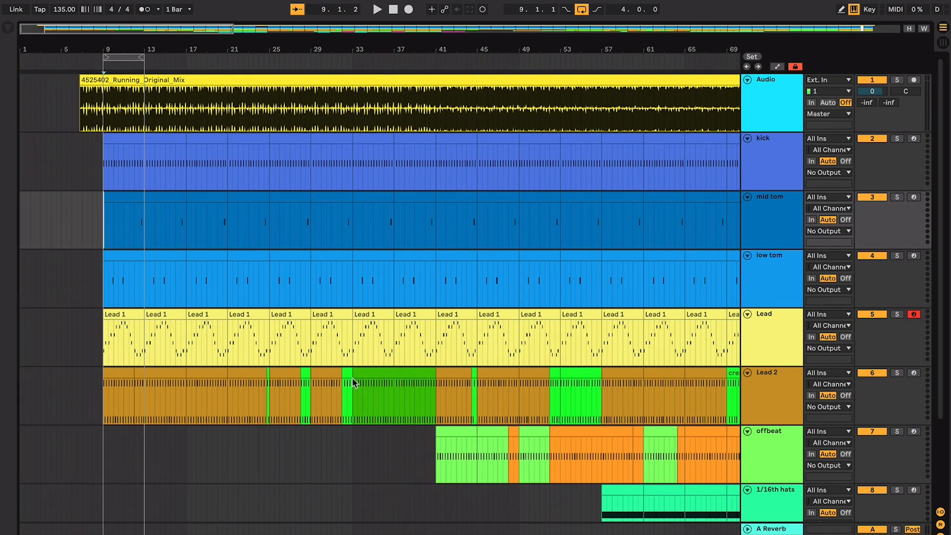
pyautogui.hscroll(5, 353, 383)
pyautogui.hscroll(6, 602, 391)
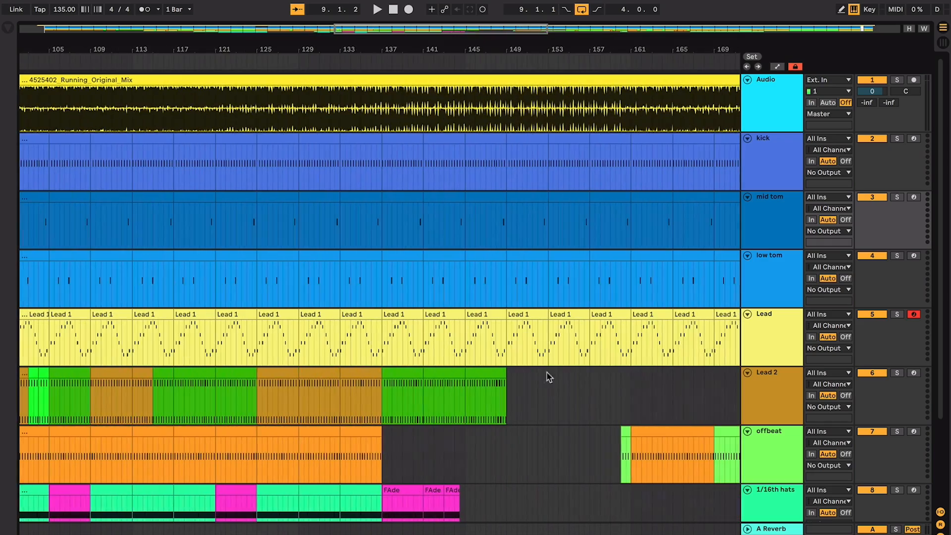
pyautogui.hscroll(4, 416, 409)
pyautogui.click(377, 388)
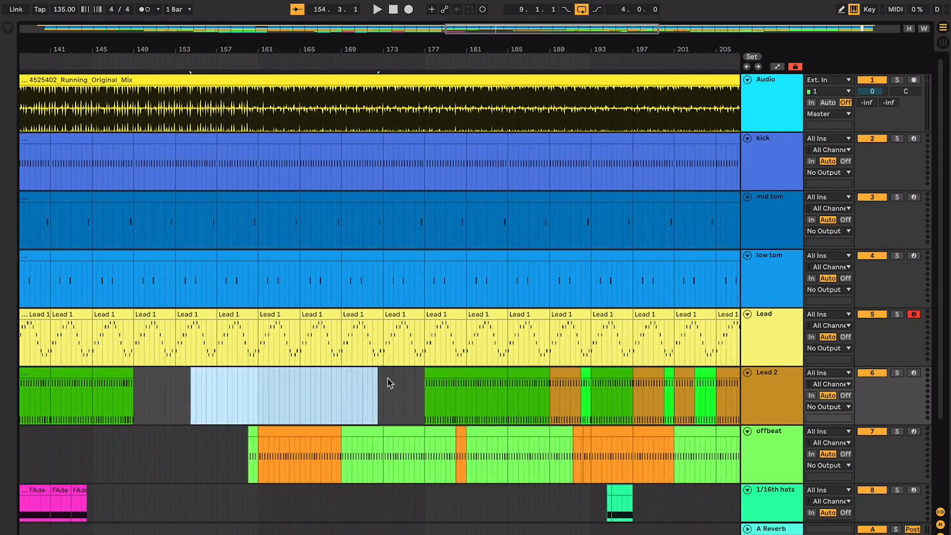
pyautogui.hscroll(3, 387, 382)
pyautogui.hscroll(-18, 387, 377)
pyautogui.scroll(-3, 391, 322)
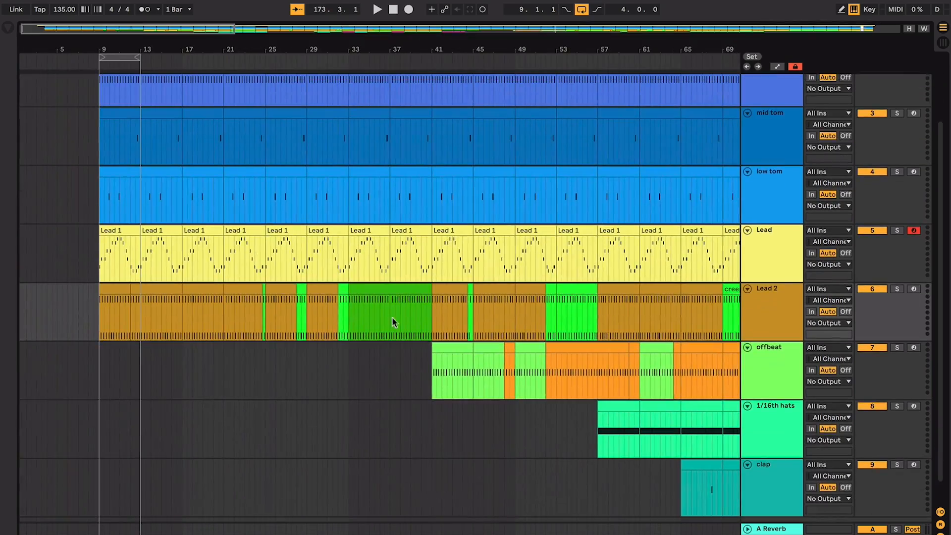
# - Examine the dark green Lead 2 clip from bar 33 and the differently coloured offbeat clips that begin at bar 41
pyautogui.click(385, 300)
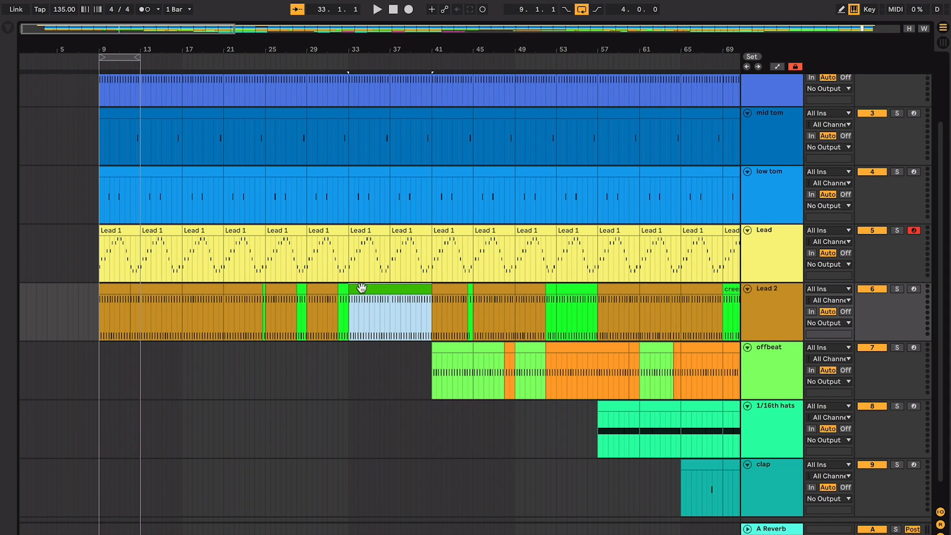
pyautogui.hscroll(2, 368, 291)
pyautogui.click(412, 327)
pyautogui.click(395, 348)
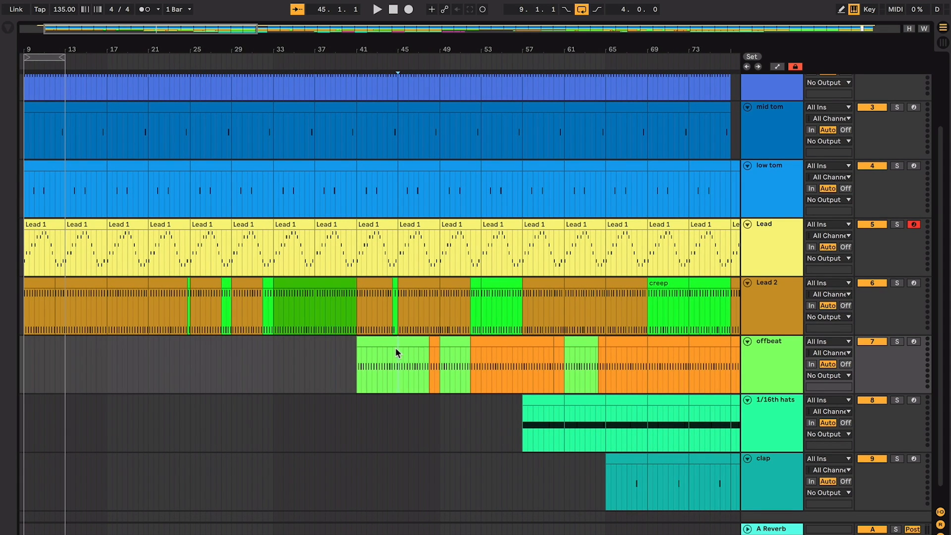
pyautogui.click(374, 342)
pyautogui.click(413, 343)
pyautogui.click(433, 343)
pyautogui.click(416, 342)
pyautogui.click(433, 343)
# - Examine the 1/16th hats clips from bar 57 onward, including the pink variation at bar 105
pyautogui.hscroll(2, 447, 371)
pyautogui.scroll(-1, 447, 371)
pyautogui.click(488, 390)
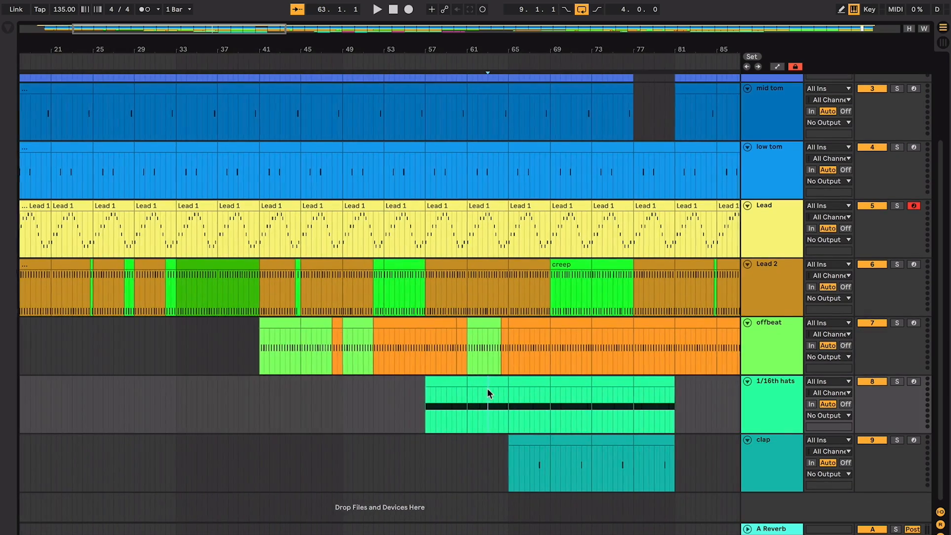
pyautogui.hscroll(12, 487, 389)
pyautogui.scroll(1, 487, 388)
pyautogui.click(455, 389)
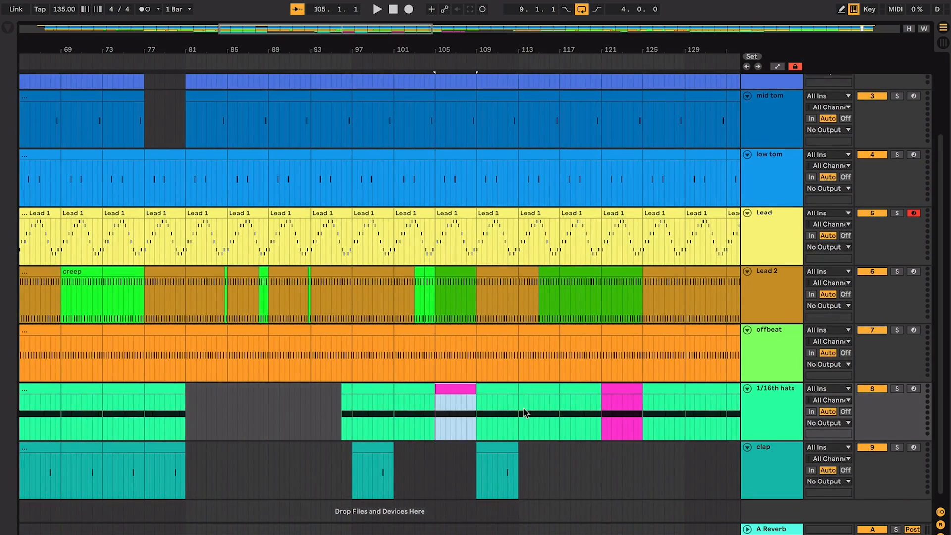
pyautogui.hscroll(5, 526, 413)
pyautogui.scroll(-1, 526, 414)
pyautogui.hscroll(-7, 526, 413)
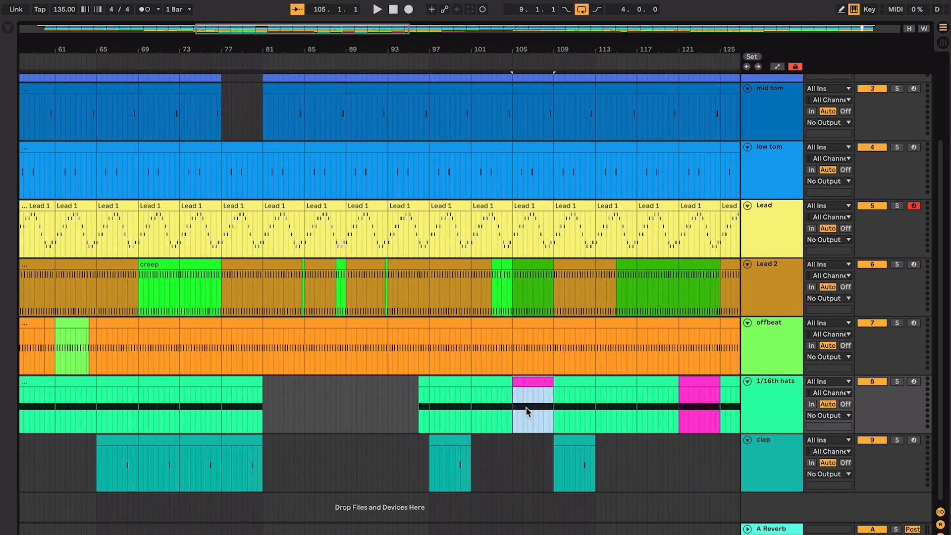
# - Examine where the clap clips occur in the arrangement, including the one at bar 97
pyautogui.click(459, 454)
pyautogui.hscroll(20, 463, 440)
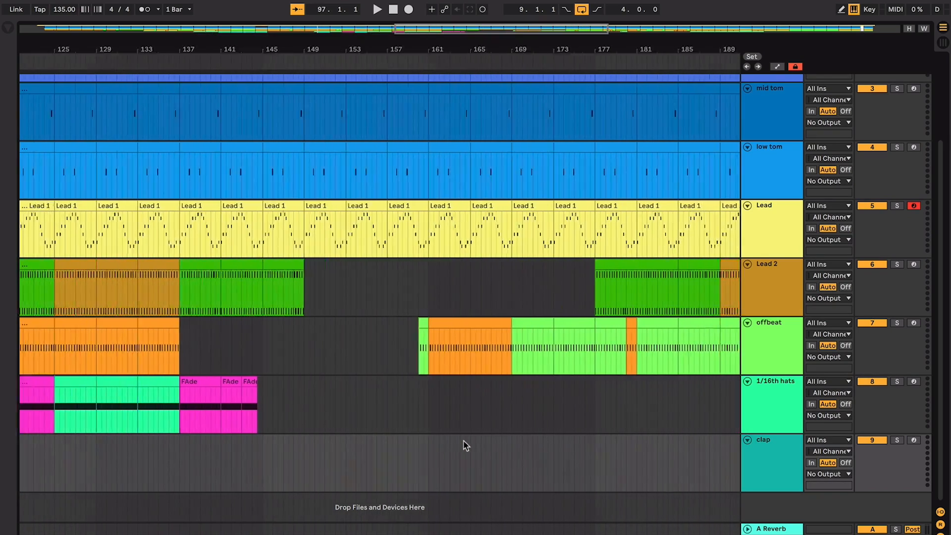
pyautogui.hscroll(-20, 423, 473)
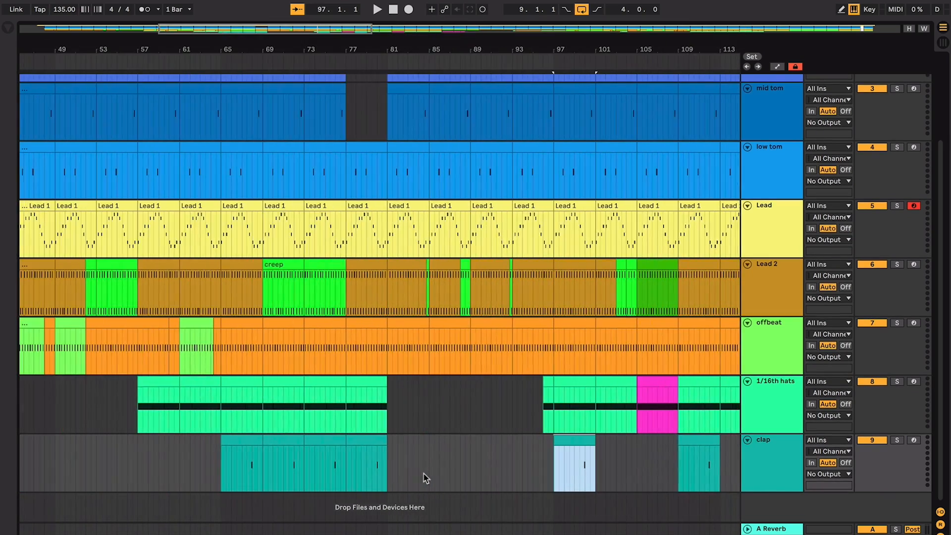
pyautogui.hscroll(-10, 361, 313)
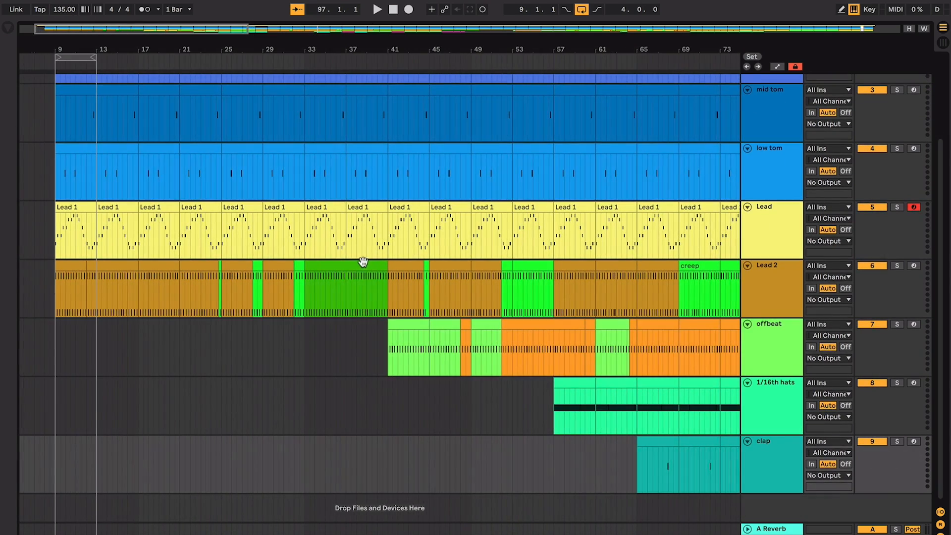
# - Compare the dark green Lead 2 clip at bars 33–41 with the Lead 1 clips starting at bars 29 and 33
pyautogui.click(350, 301)
pyautogui.hscroll(-2, 350, 301)
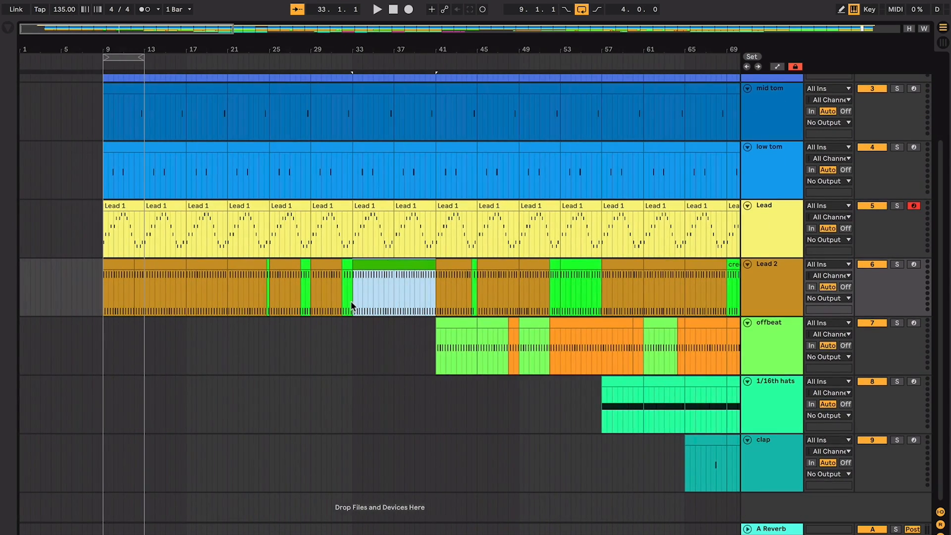
pyautogui.scroll(2, 350, 301)
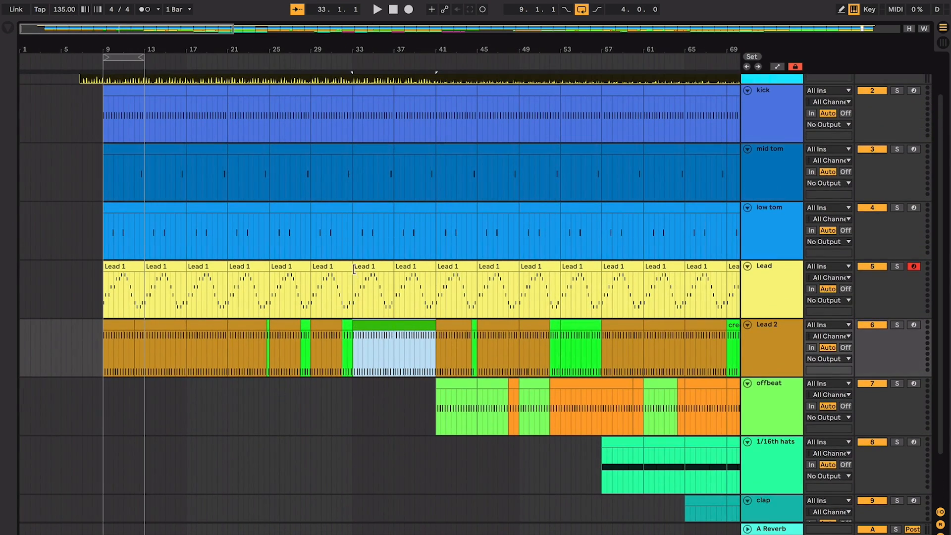
pyautogui.click(328, 269)
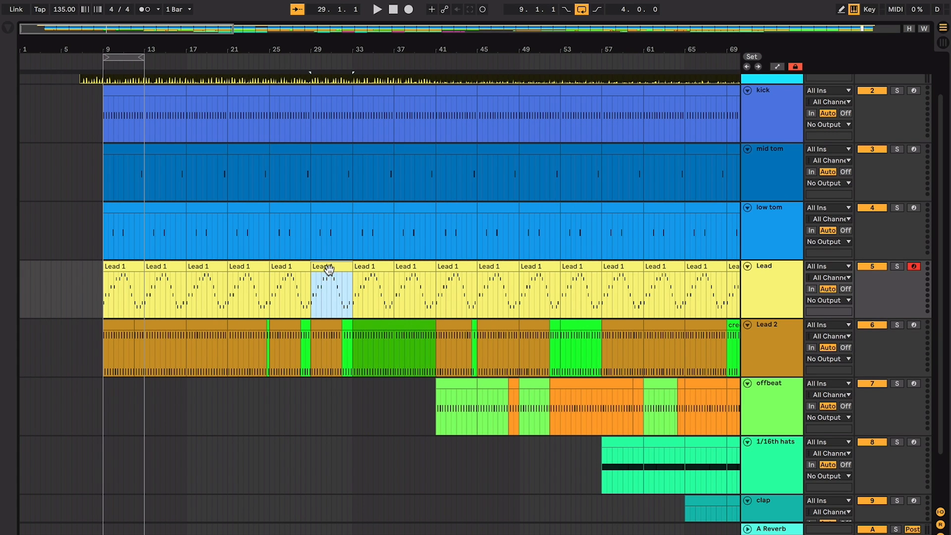
pyautogui.click(382, 272)
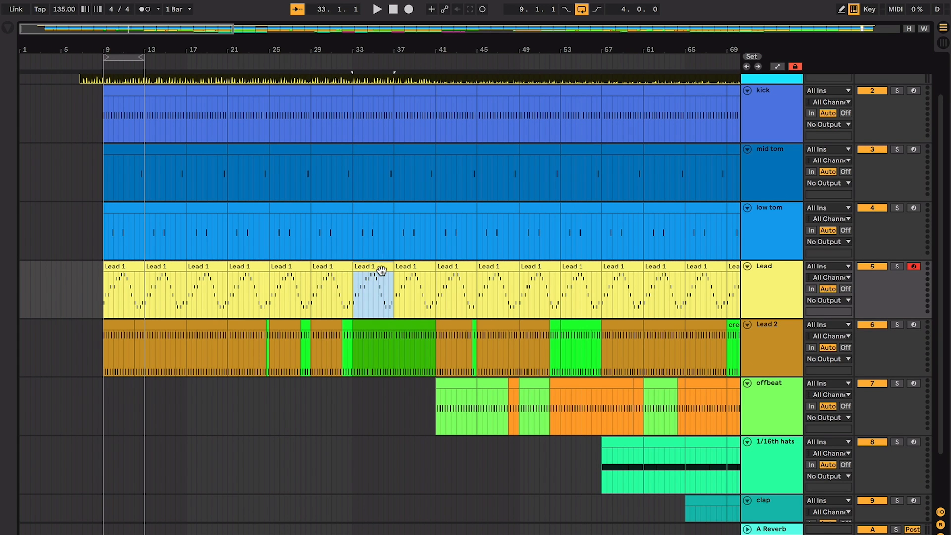
# - Examine in close detail how the Lead 2 notes around bar 37 line up with the Lead 1 clips above
pyautogui.press('+')
pyautogui.press('+')
pyautogui.click(460, 343)
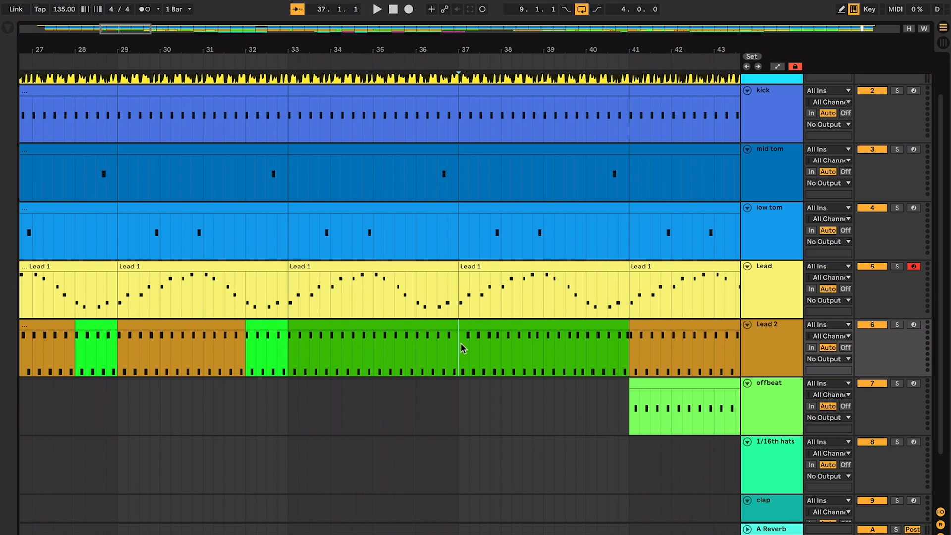
pyautogui.click(415, 328)
pyautogui.click(425, 270)
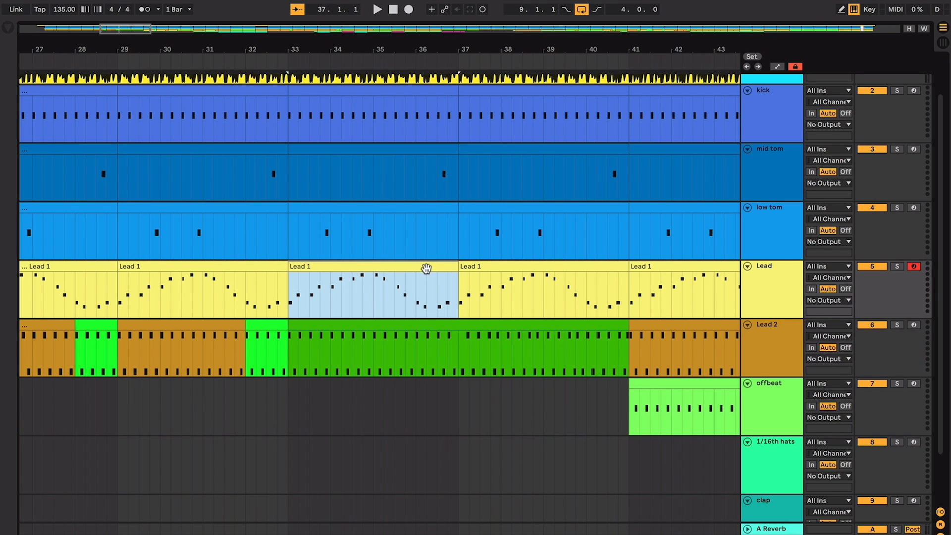
pyautogui.click(432, 328)
pyautogui.click(441, 267)
pyautogui.press('-')
pyautogui.press('-')
pyautogui.scroll(2, 443, 268)
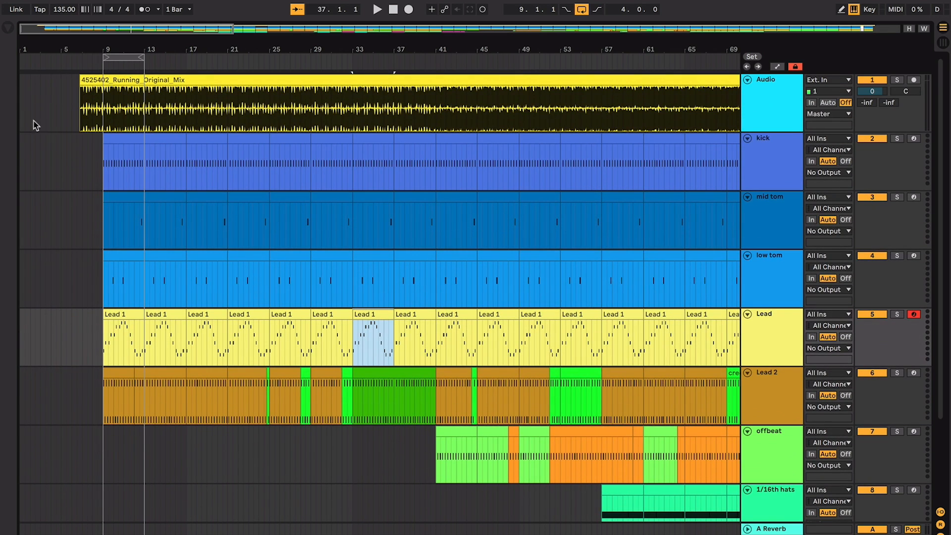
# - Place the insert marker at the start of the audio clip, at 6.4.1, and turn the arrangement loop off
pyautogui.click(89, 143)
pyautogui.press('+')
pyautogui.press('+')
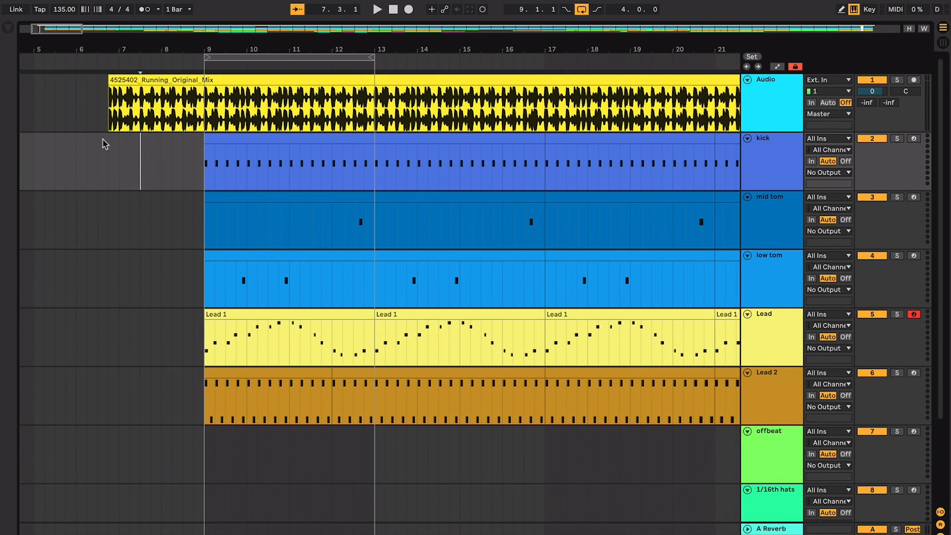
pyautogui.click(104, 143)
pyautogui.click(581, 9)
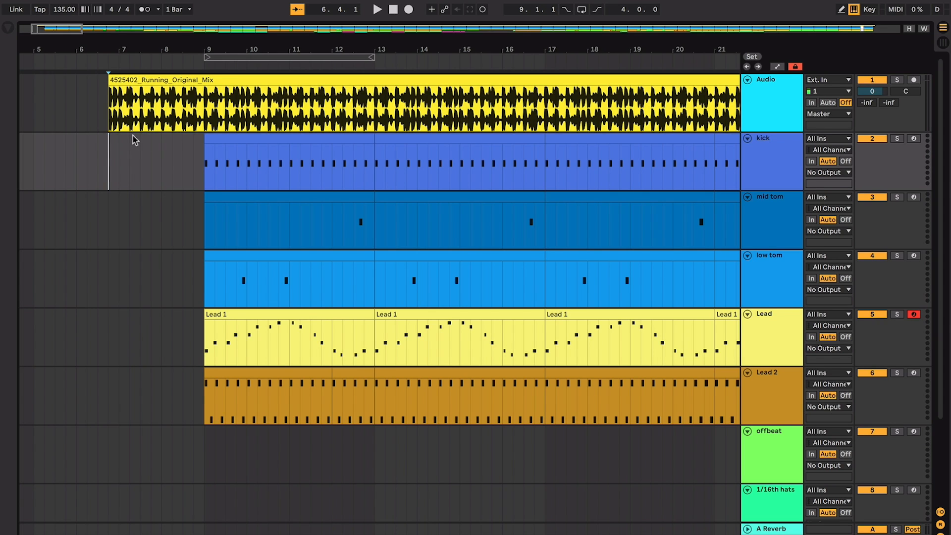
# - Loop the four-bar kick clip that starts at bar 9
pyautogui.click(298, 140)
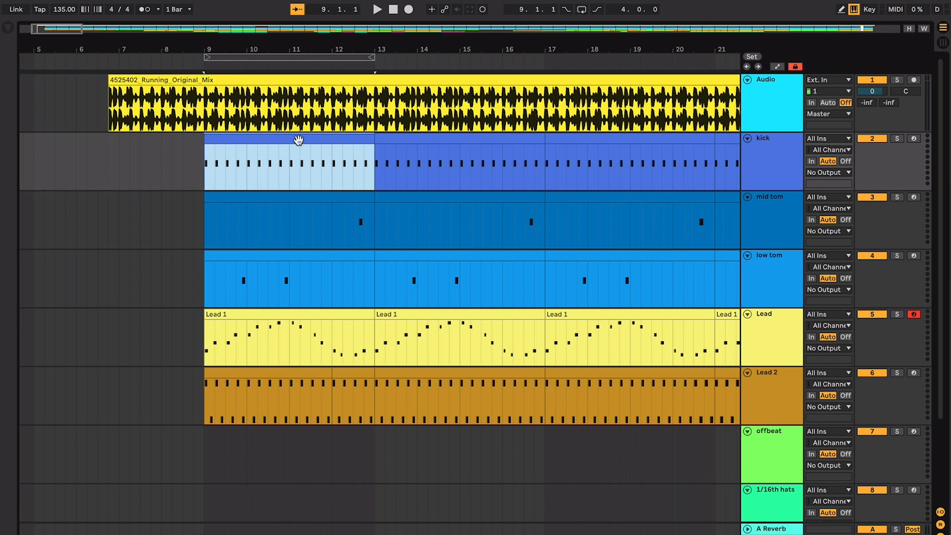
pyautogui.hotkey('ctrl', 'l')
pyautogui.hscroll(-5, 263, 109)
# - Play the arrangement from the start of the audio clip into the looped section at bar 9, then stop playback
pyautogui.click(222, 77)
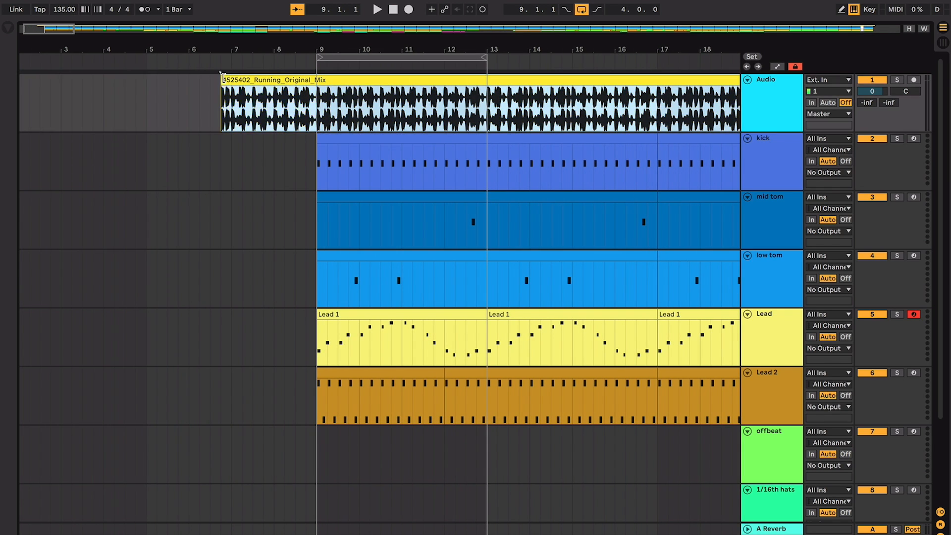
pyautogui.moveTo(223, 78)
pyautogui.mouseDown()
pyautogui.moveTo(314, 82)
pyautogui.moveTo(141, 101)
pyautogui.mouseUp()
pyautogui.click(230, 113)
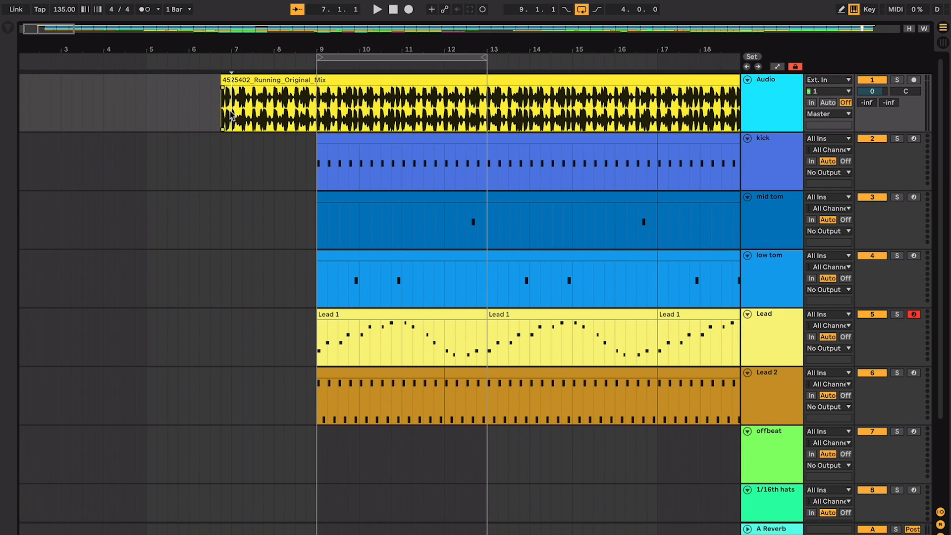
pyautogui.click(219, 114)
pyautogui.press('space')
pyautogui.hscroll(-2, 218, 116)
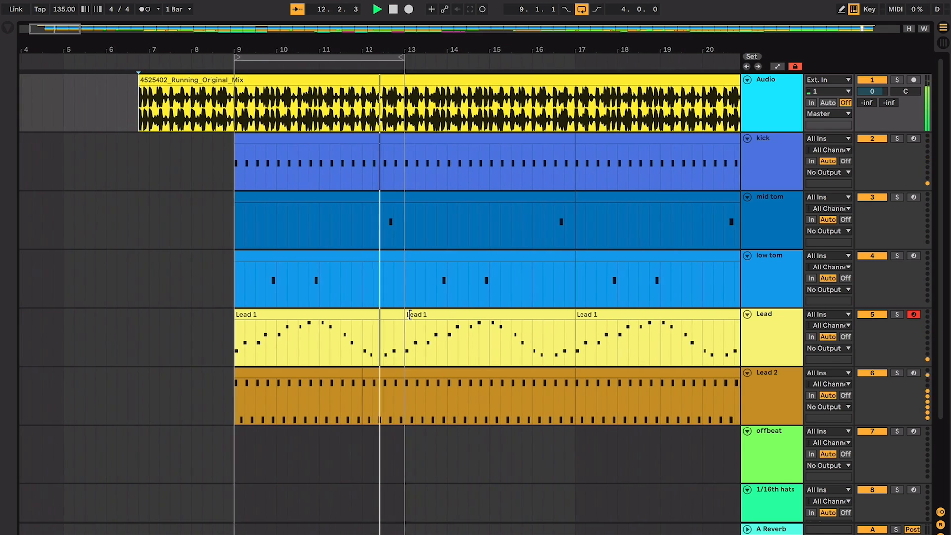
pyautogui.press('space')
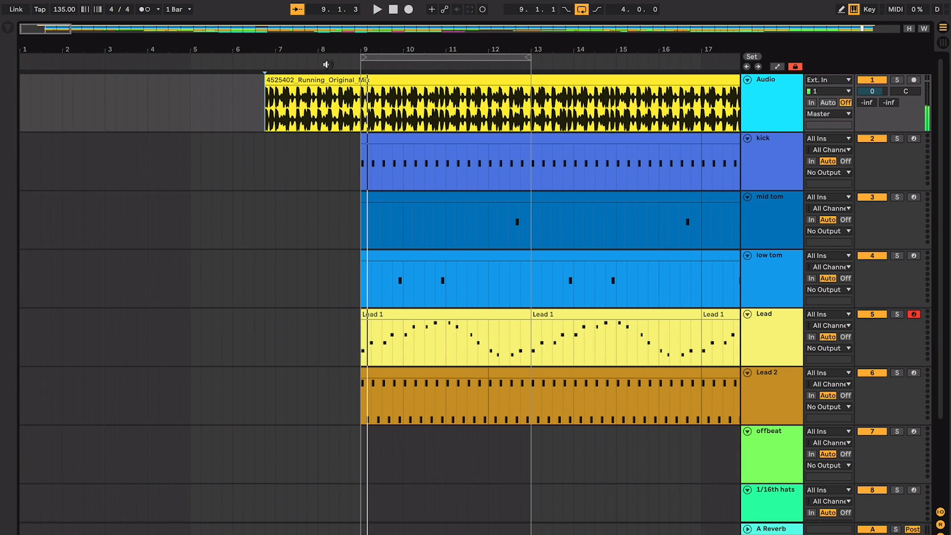
# - Move the arrangement loop to bar 5, change it to start at 10.4.1 with a length of 2.1.0, and play it briefly
pyautogui.moveTo(415, 56); pyautogui.dragTo(257, 52)
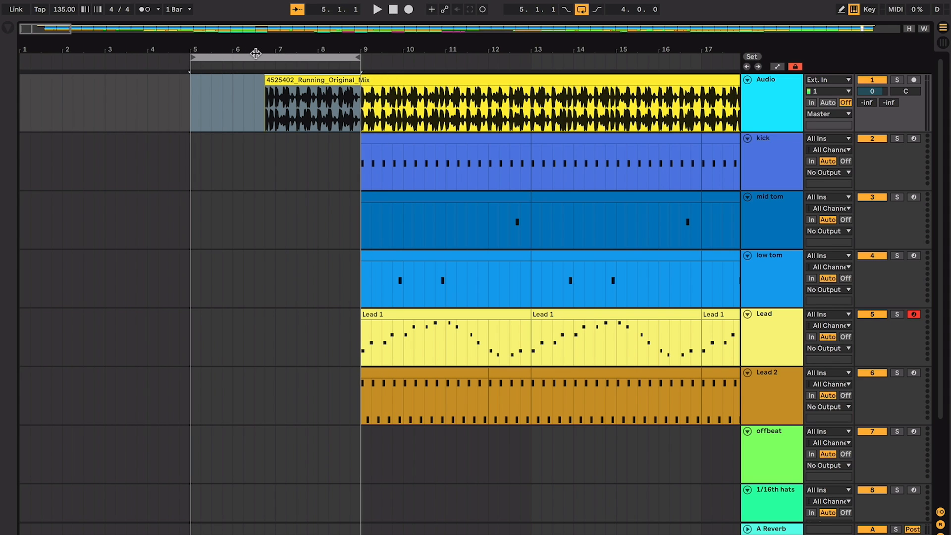
pyautogui.moveTo(190, 59); pyautogui.dragTo(476, 60)
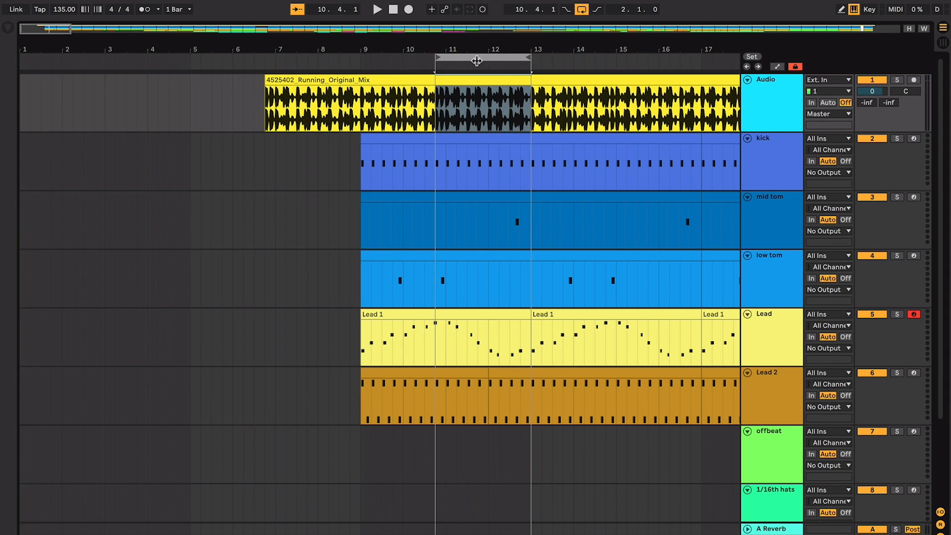
pyautogui.press('space')
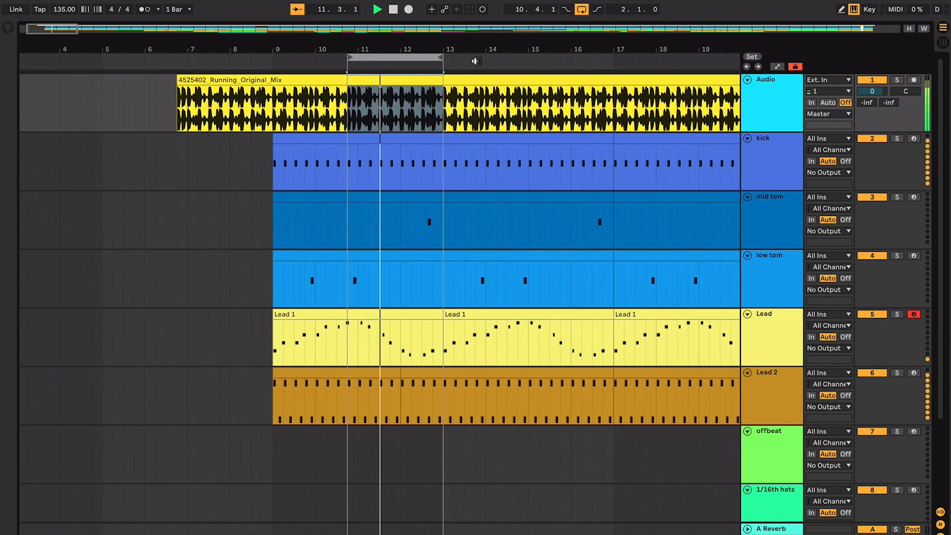
pyautogui.press('space')
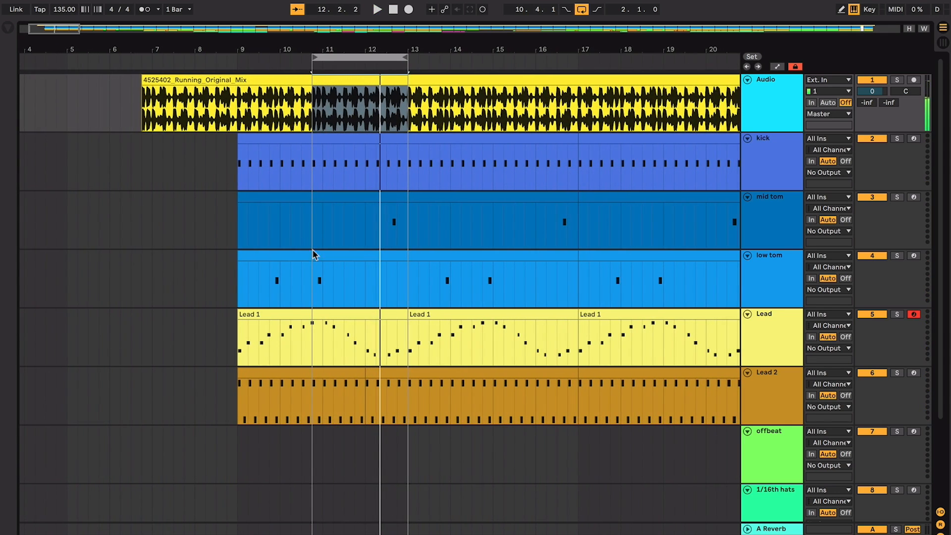
# - Select the low tom section from 10.4.1 to 12.4.1, play it, and reset the loop to four bars starting at 9.1.1
pyautogui.click(312, 276)
pyautogui.moveTo(312, 276); pyautogui.dragTo(396, 272)
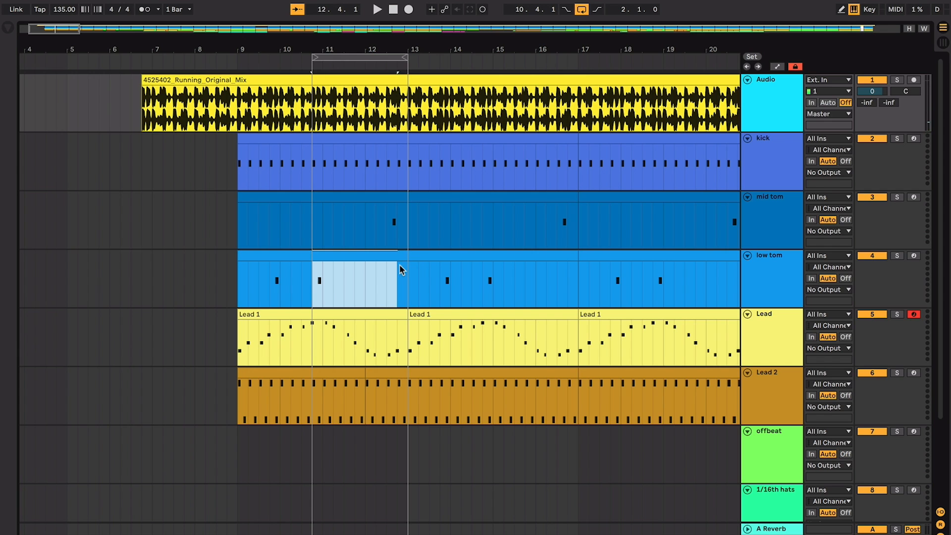
pyautogui.hscroll(-3, 312, 60)
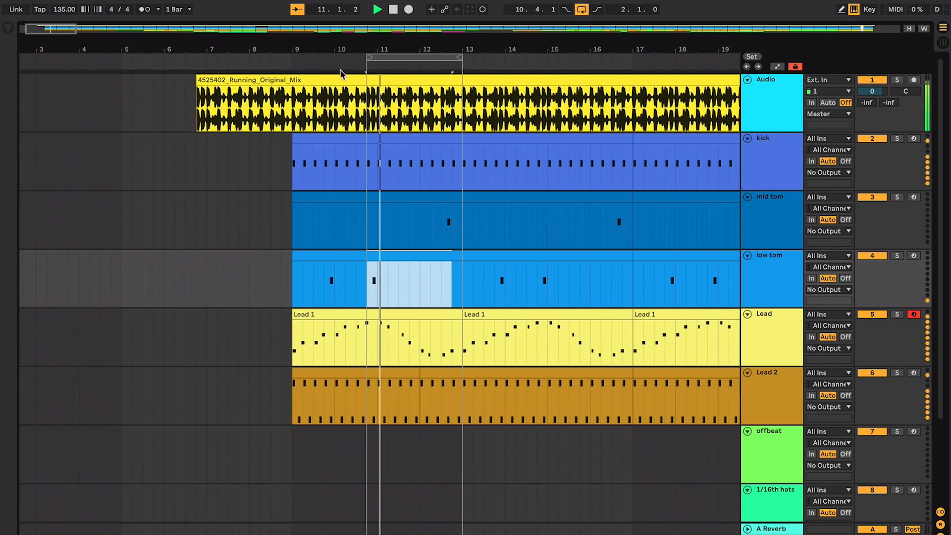
pyautogui.moveTo(363, 59); pyautogui.dragTo(283, 66)
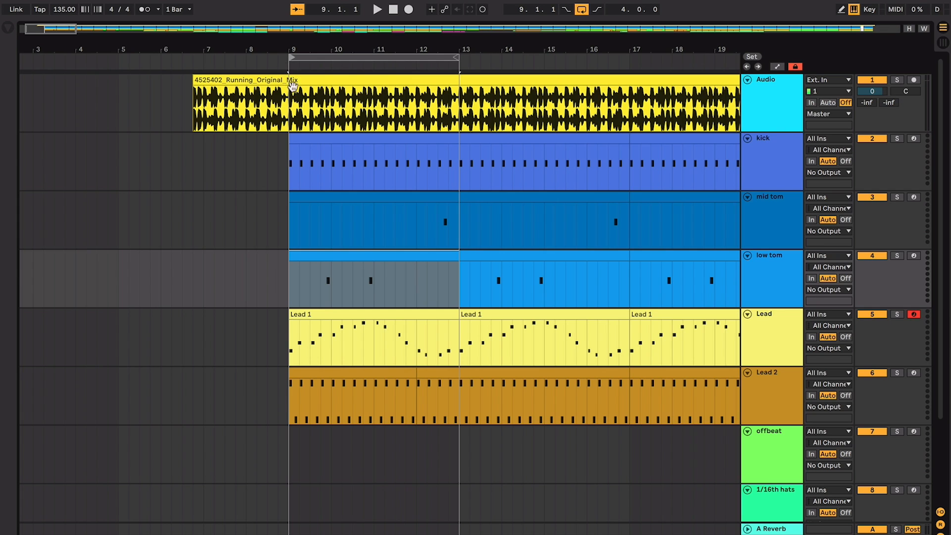
# - Mark the audio clip at 9.1.1 and at its start, 6.4.1, then select the four-bar kick clip at bar 9
pyautogui.moveTo(298, 94)
pyautogui.mouseDown()
pyautogui.moveTo(234, 96)
pyautogui.moveTo(307, 85)
pyautogui.moveTo(289, 86)
pyautogui.mouseUp()
pyautogui.click(287, 80)
pyautogui.click(290, 98)
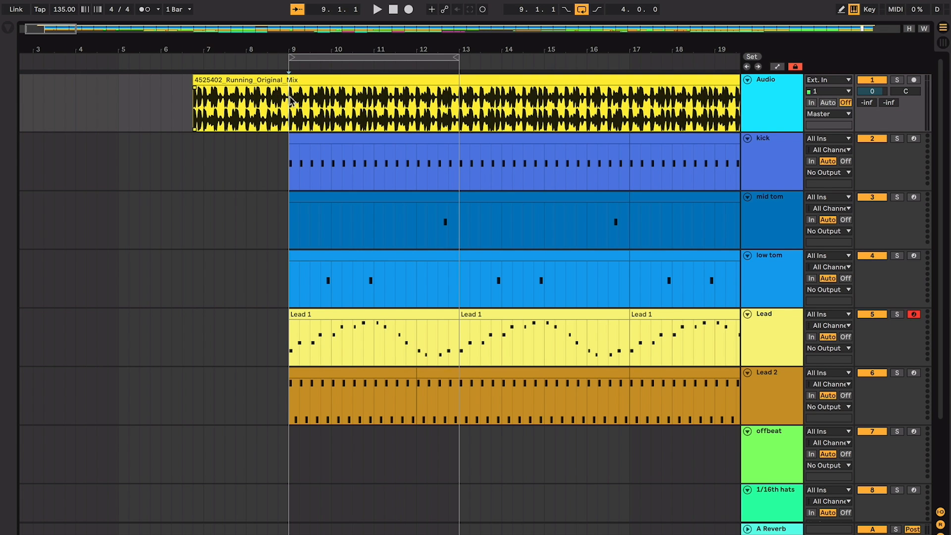
pyautogui.hscroll(-2, 268, 101)
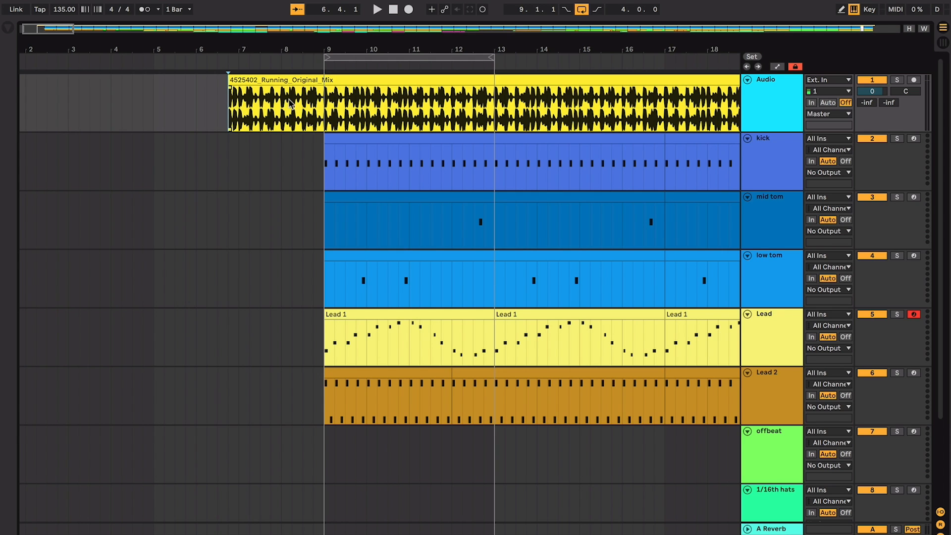
pyautogui.hscroll(2, 293, 105)
pyautogui.scroll(-1, 292, 105)
pyautogui.click(365, 130)
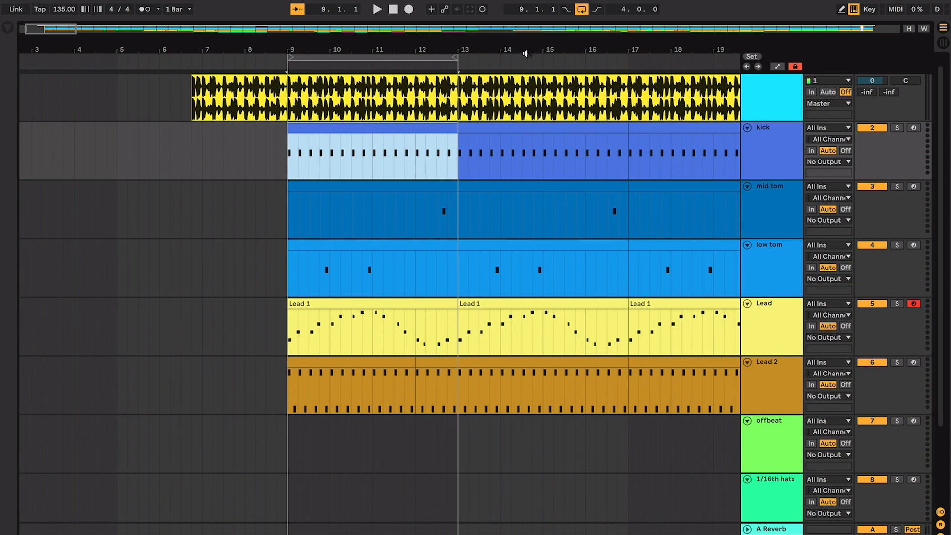
# - Turn the arrangement loop off and play from 12.1.1 through to bar 21, then stop playback
pyautogui.click(582, 11)
pyautogui.click(420, 147)
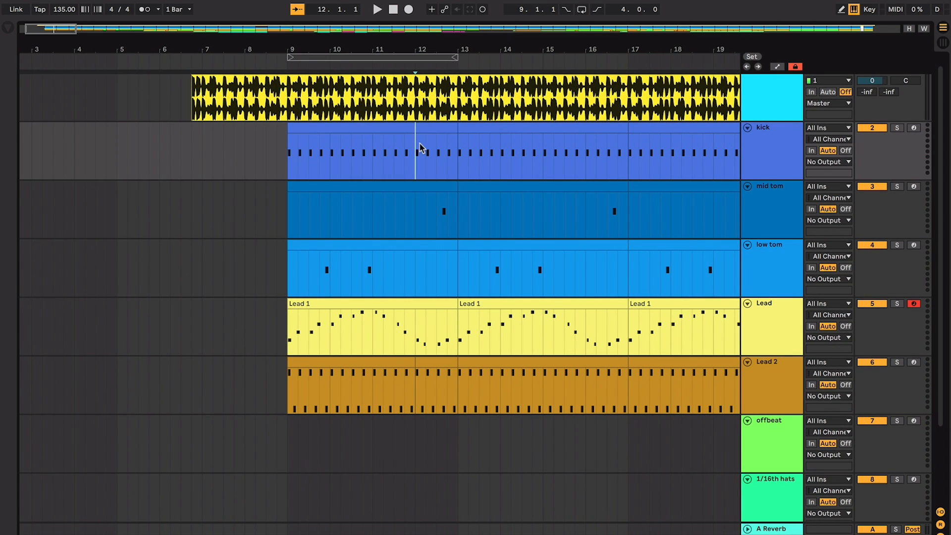
pyautogui.scroll(1, 419, 144)
pyautogui.hscroll(1, 419, 143)
pyautogui.press('space')
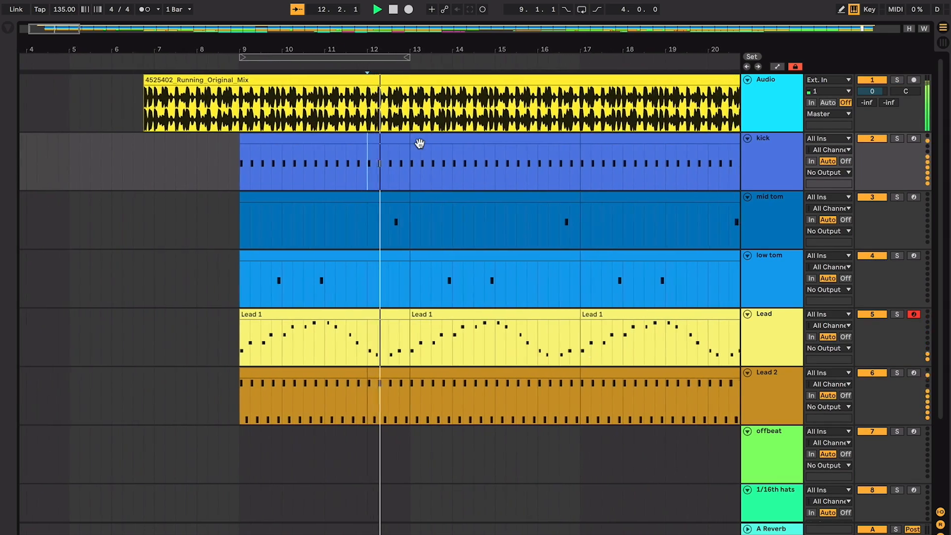
pyautogui.scroll(3, 419, 144)
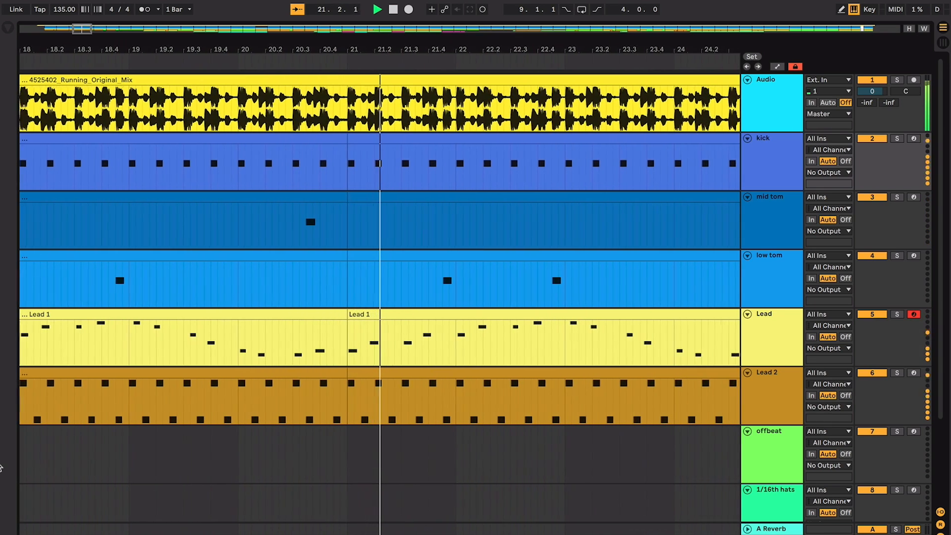
pyautogui.press('space')
# - Select the Lead 2 clip at bar 21, then play onward from the short green Lead 2 clip before bar 25 and select that clip
pyautogui.click(333, 372)
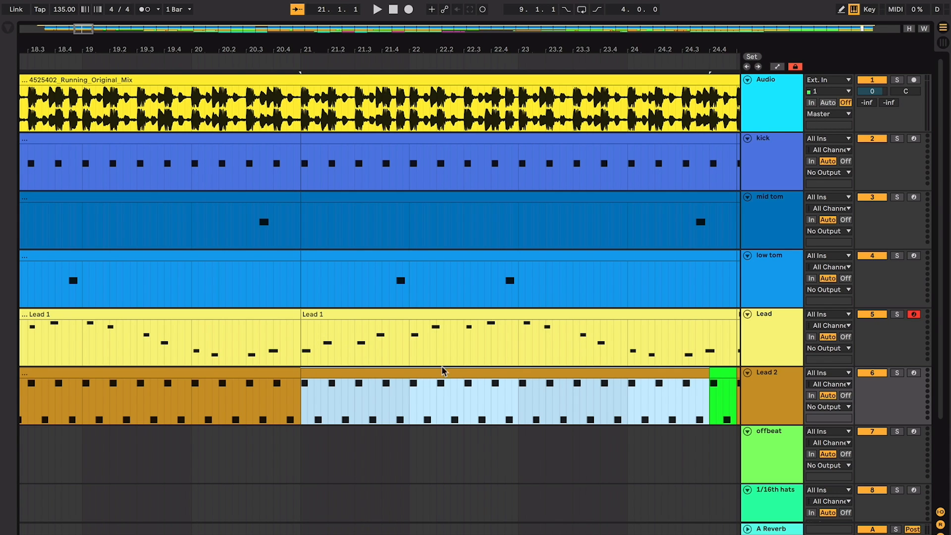
pyautogui.click(299, 366)
pyautogui.press('space')
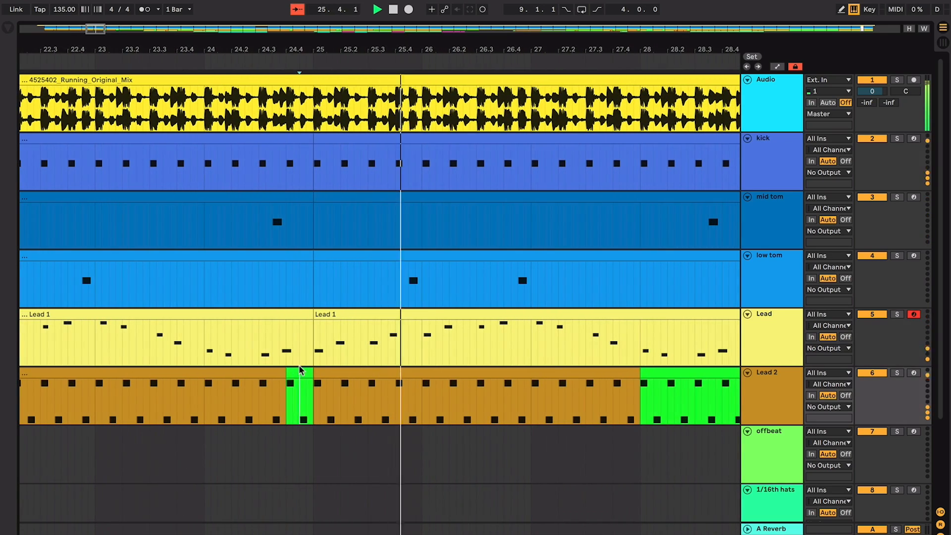
pyautogui.click(292, 369)
pyautogui.press('space')
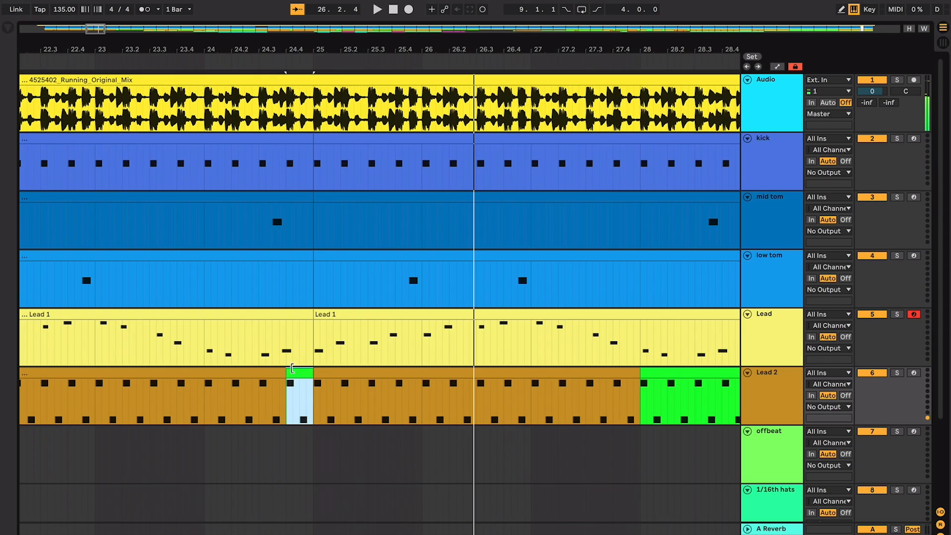
# - Replay the transition into bar 25 from 24.3.1 on the Lead track, stop, and select 24.4.1 on Lead 2
pyautogui.click(260, 331)
pyautogui.press('space')
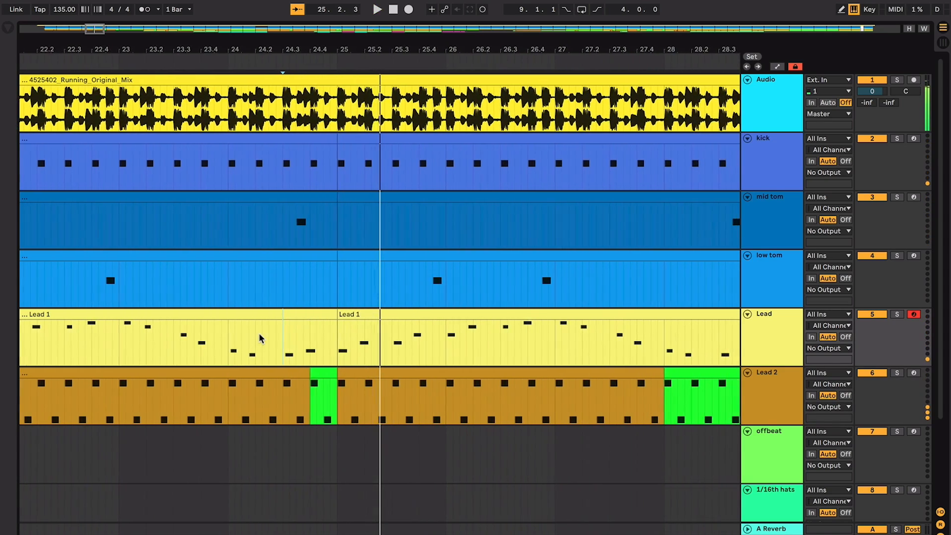
pyautogui.press('-')
pyautogui.press('-')
pyautogui.press('space')
pyautogui.hscroll(-4, 282, 347)
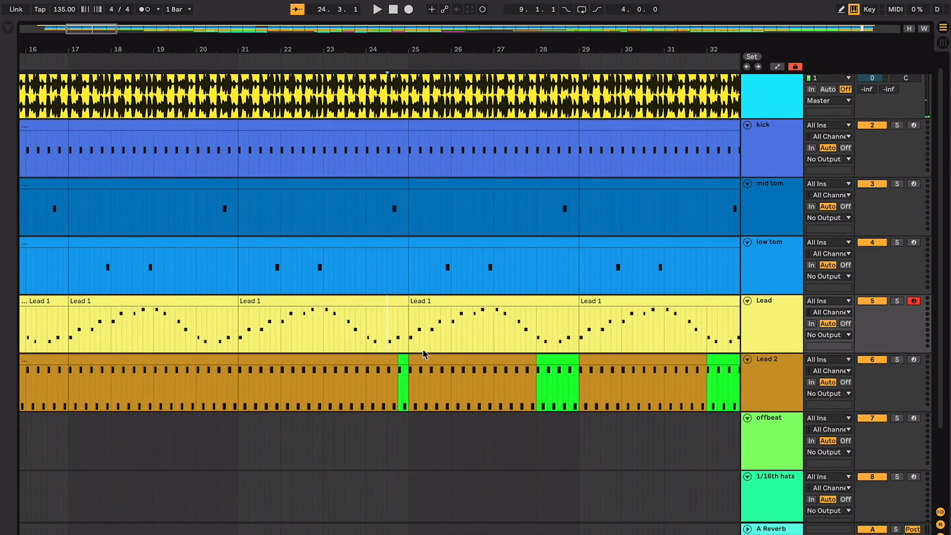
pyautogui.click(403, 354)
# - Compare clip lengths by selecting the Lead 2 clips at bars 13, 9 and 12 and the Lead 1 clip at bar 9
pyautogui.hscroll(-6, 404, 354)
pyautogui.scroll(-1, 361, 306)
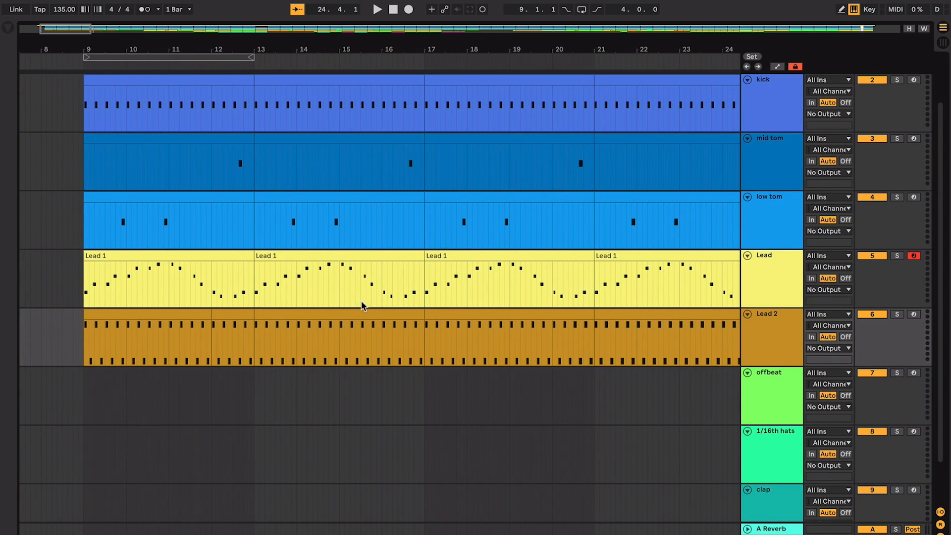
pyautogui.click(353, 313)
pyautogui.click(205, 314)
pyautogui.click(227, 315)
pyautogui.click(295, 317)
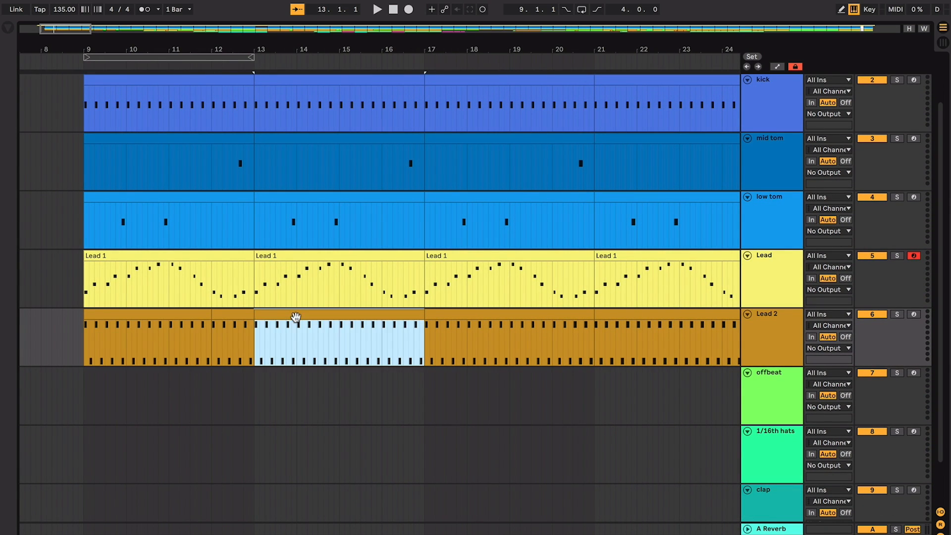
pyautogui.click(203, 318)
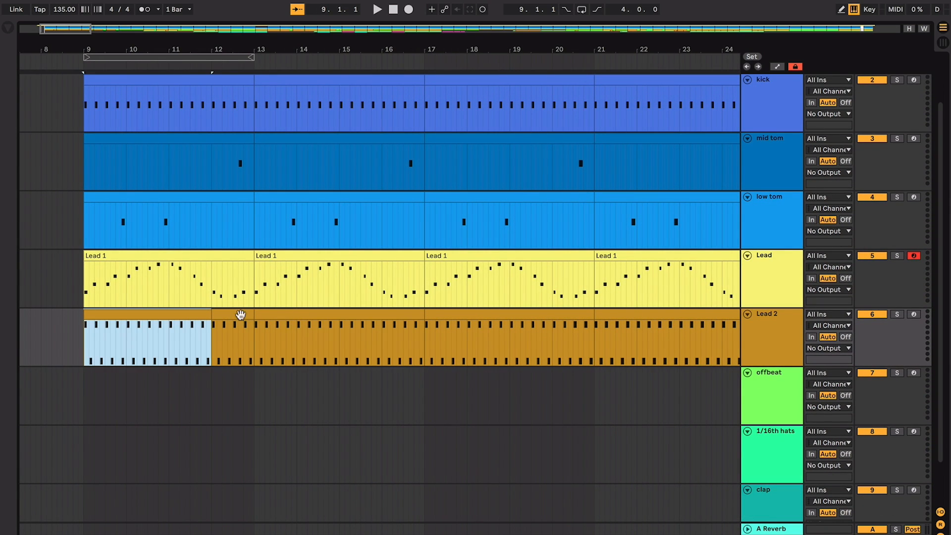
pyautogui.click(215, 264)
pyautogui.click(232, 310)
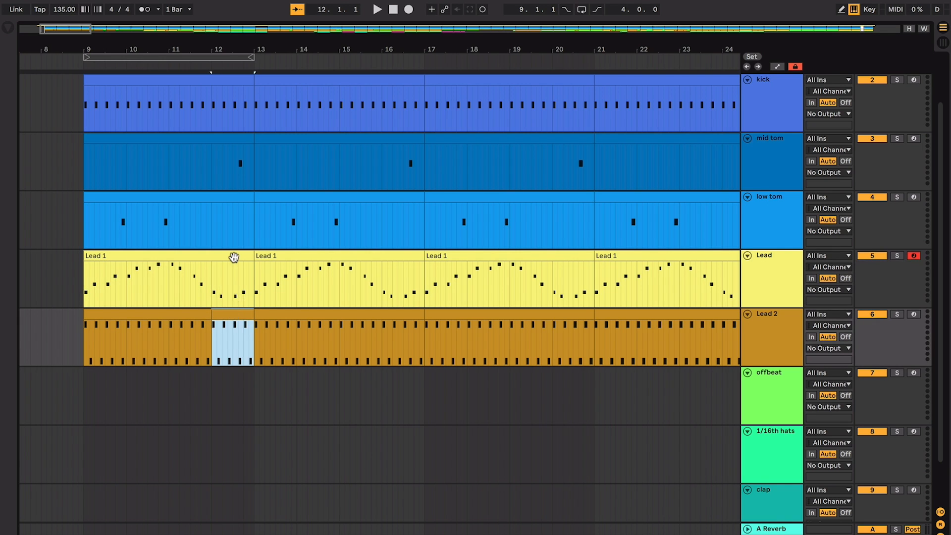
pyautogui.click(233, 255)
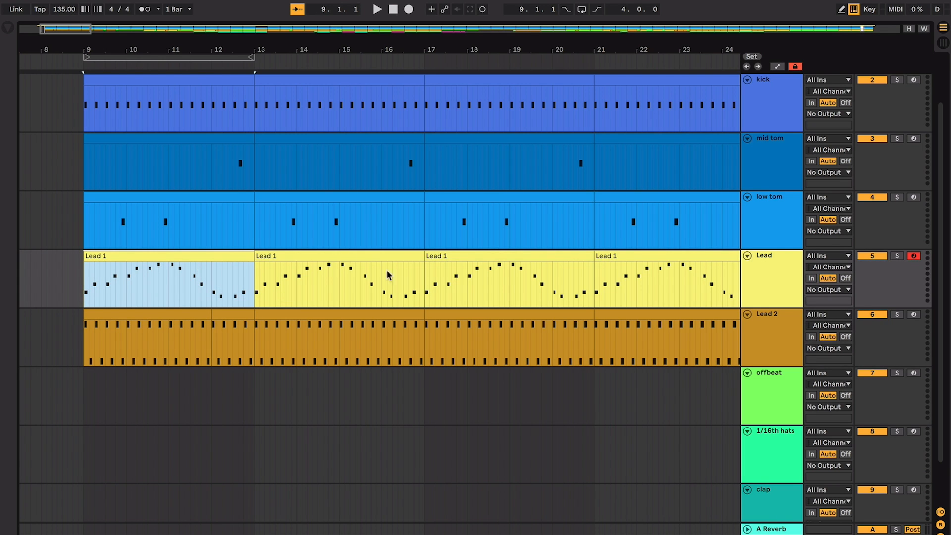
# - Compare the Lead 1 clip at bar 21 with the Lead 2 clip below it and the short green clip at 24.4.1
pyautogui.hscroll(10, 518, 254)
pyautogui.scroll(-1, 518, 253)
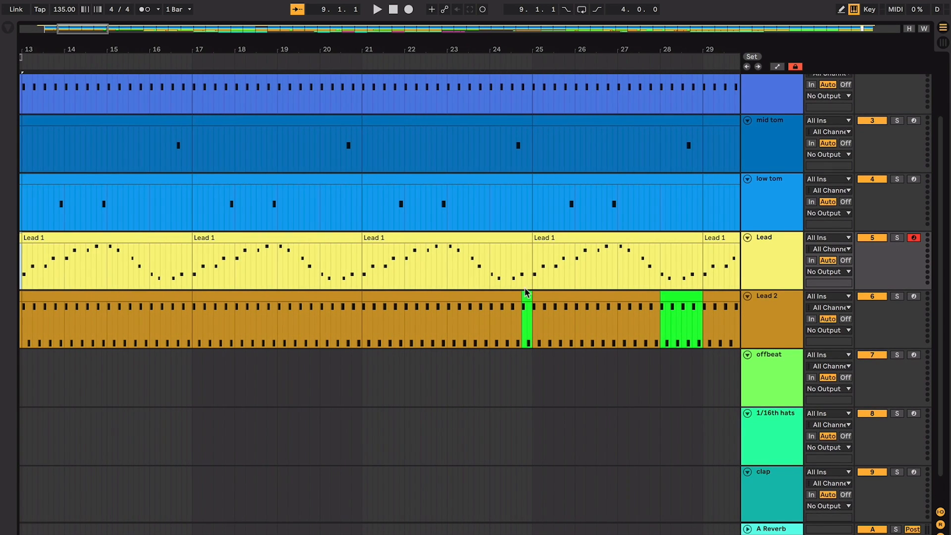
pyautogui.click(398, 232)
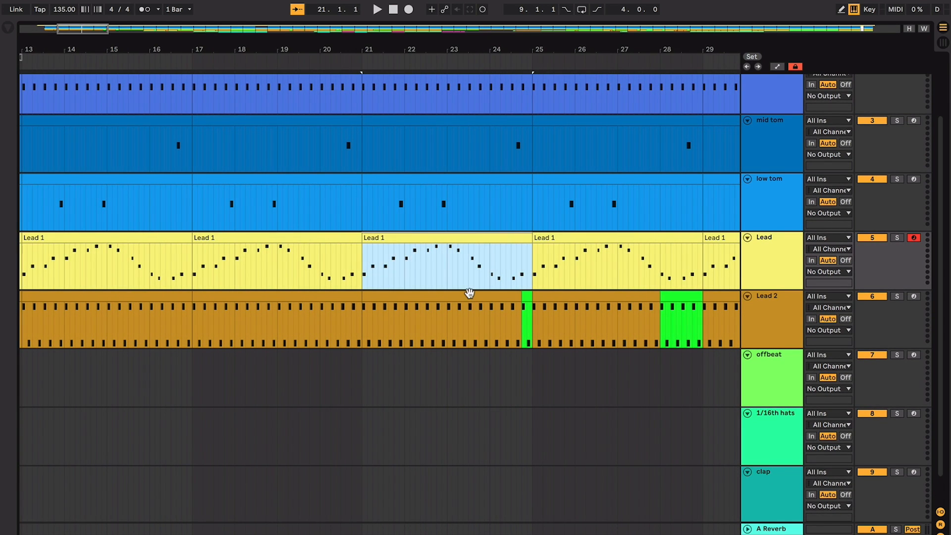
pyautogui.click(500, 295)
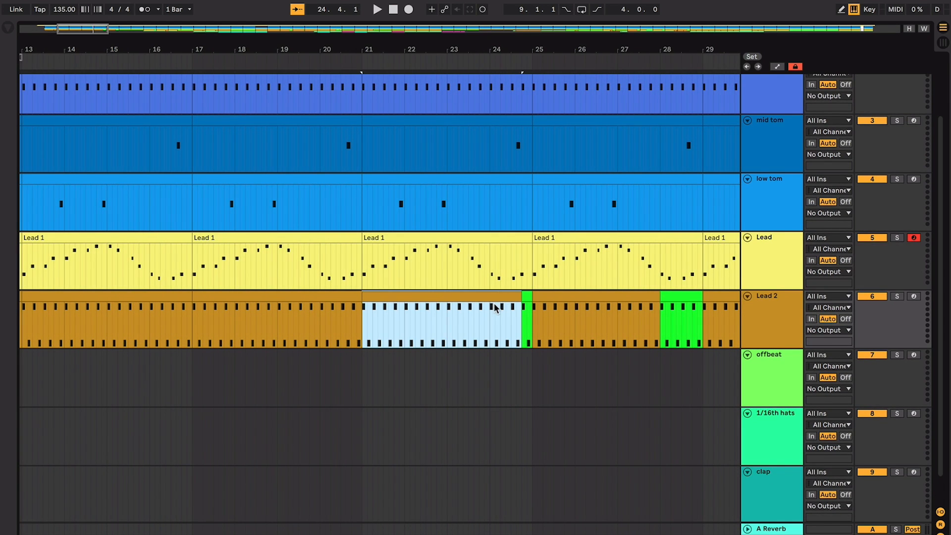
pyautogui.click(526, 296)
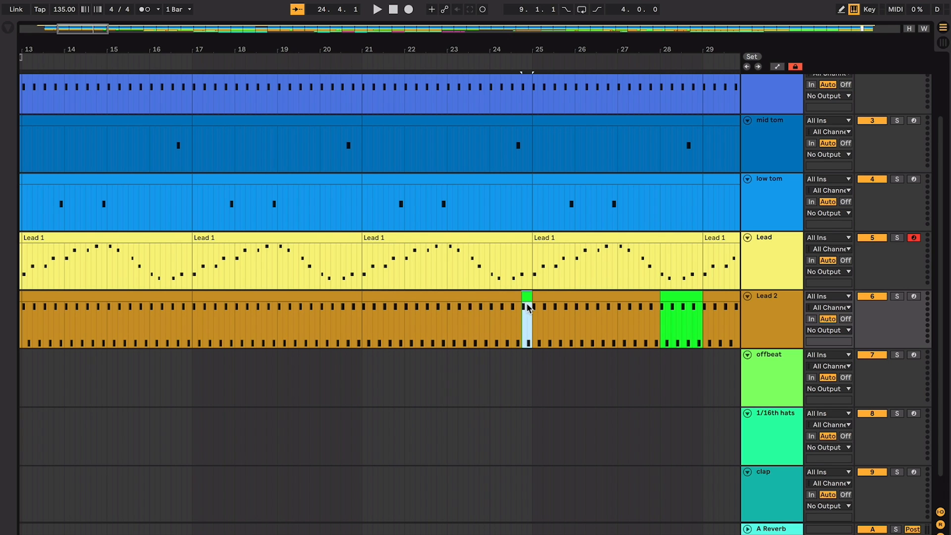
# - Shorten the Lead 2 clip at bar 21 to end at 24.3.3, delete it, and play from 24.3.3
pyautogui.moveTo(520, 304); pyautogui.dragTo(514, 297)
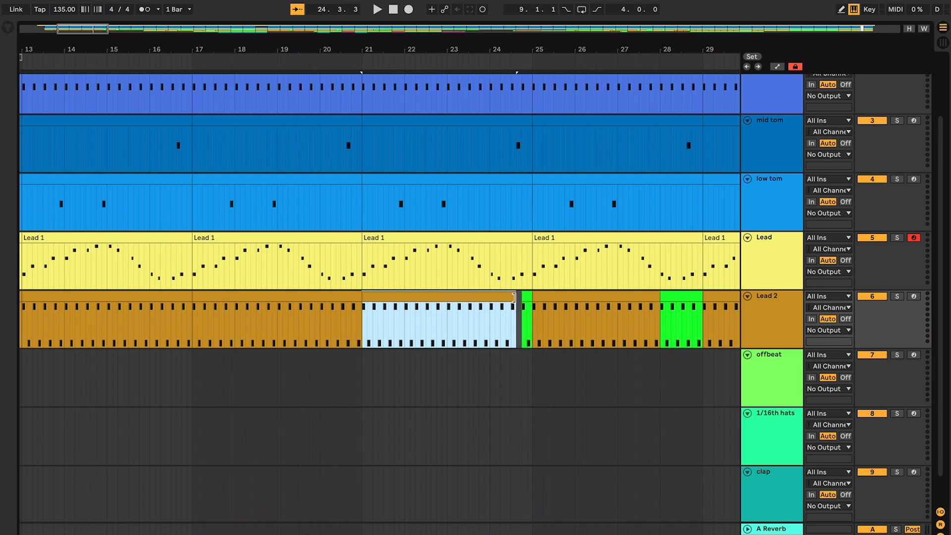
pyautogui.press('Delete')
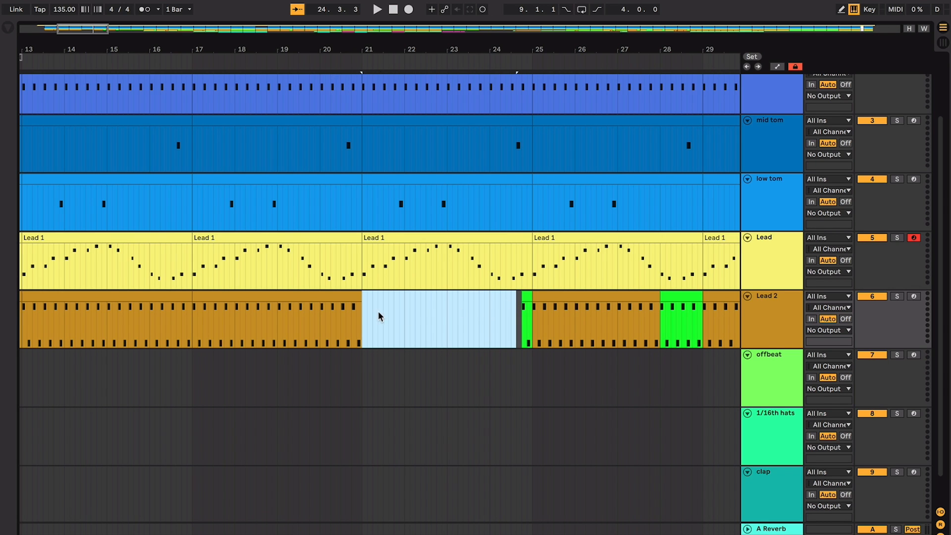
pyautogui.moveTo(379, 316); pyautogui.dragTo(488, 314)
pyautogui.click(511, 316)
pyautogui.press('space')
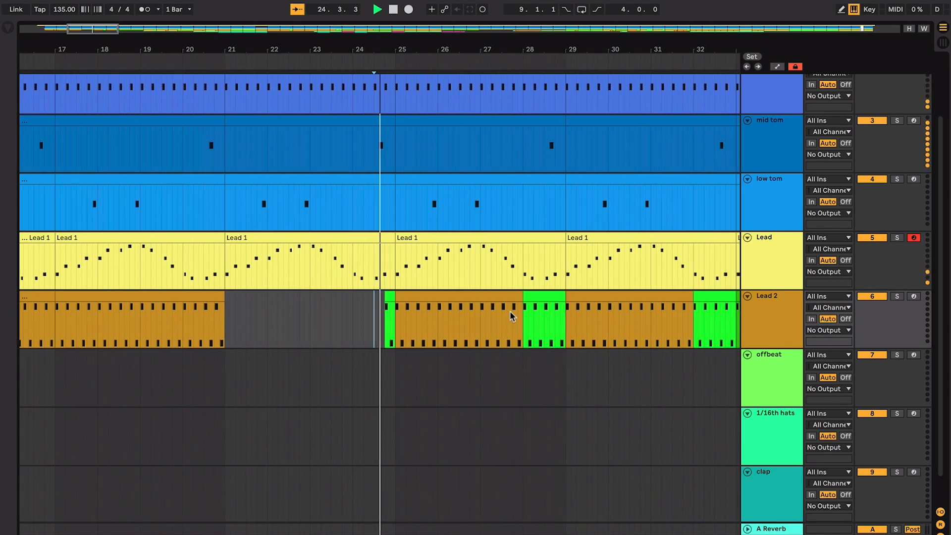
# - Undo the Lead 2 clip's deletion and extend its end to 24.4.1, against the short green clip
pyautogui.hotkey('ctrl', 'z')
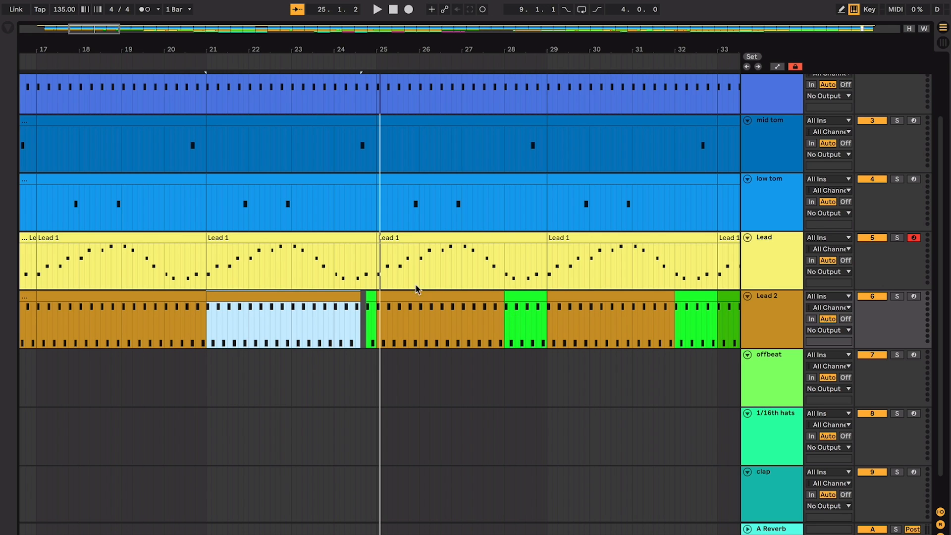
pyautogui.moveTo(357, 292); pyautogui.dragTo(366, 292)
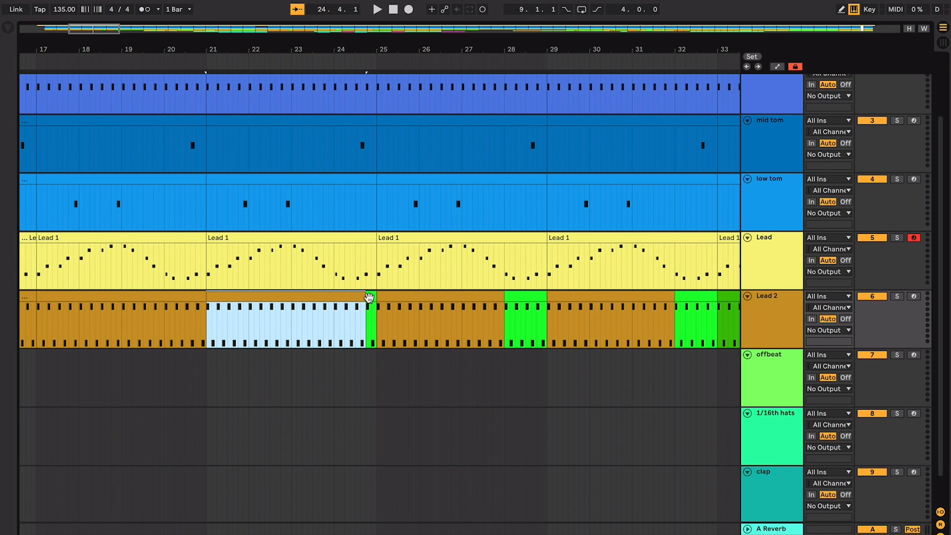
pyautogui.click(369, 298)
pyautogui.click(360, 317)
# - Select the Lead 2 clip at bar 25 and play from 25.1.1 into bar 41, following the notes in close-up
pyautogui.click(435, 297)
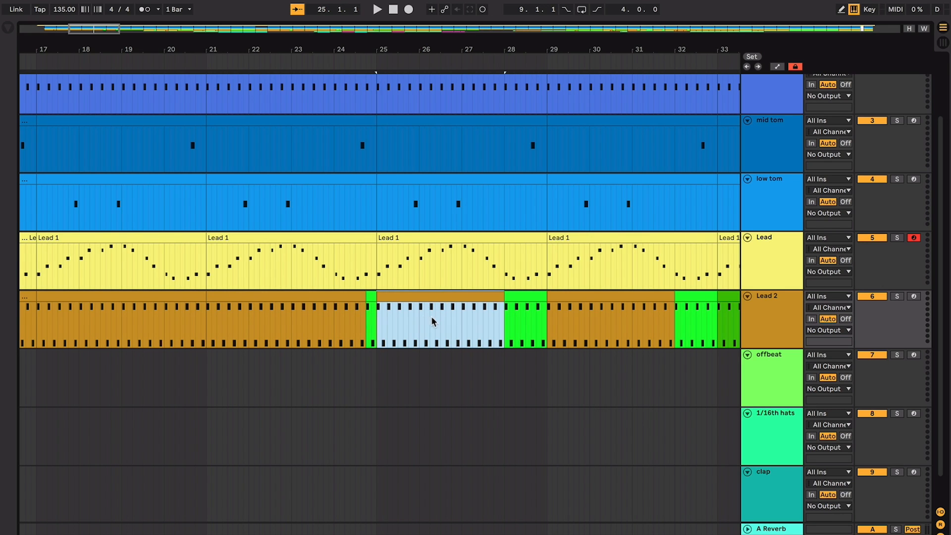
pyautogui.press('space')
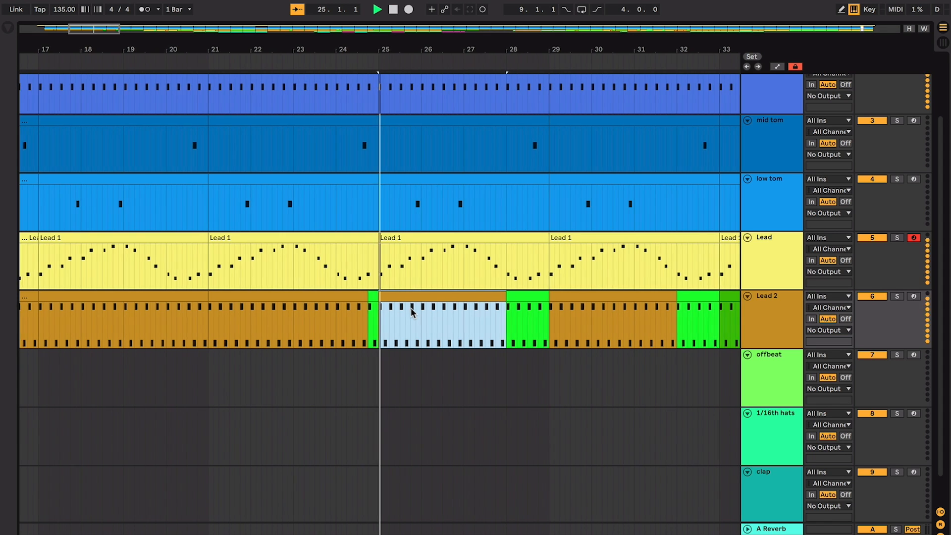
pyautogui.press('+')
pyautogui.press('+')
pyautogui.press('+')
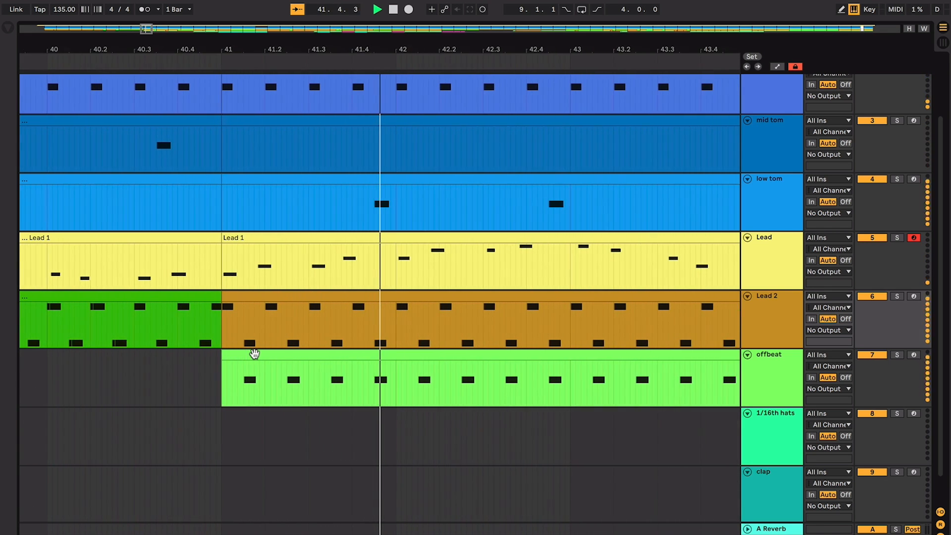
# - Stop playback and select bars 10 to 40 from the Audio track through the offbeat track in the full arrangement
pyautogui.press('space')
pyautogui.click(259, 490)
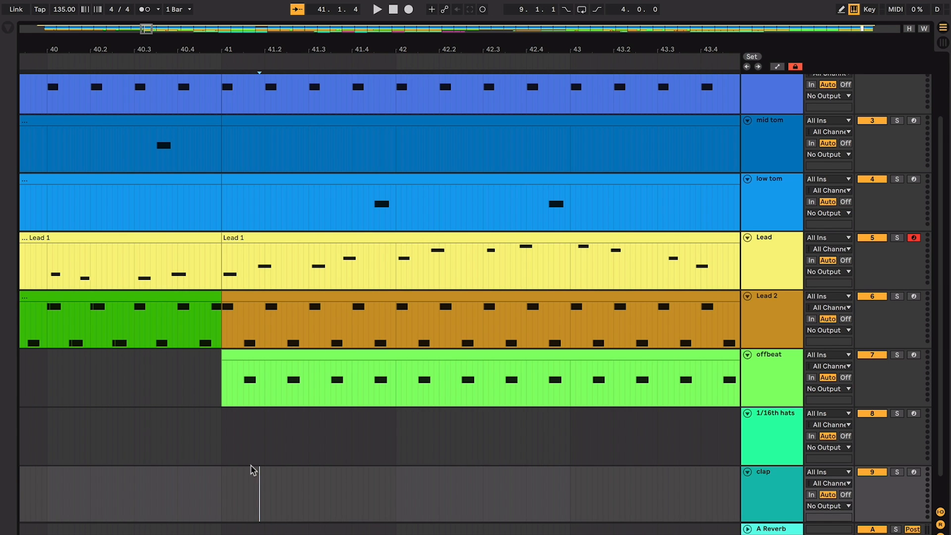
pyautogui.click(214, 422)
pyautogui.press('w')
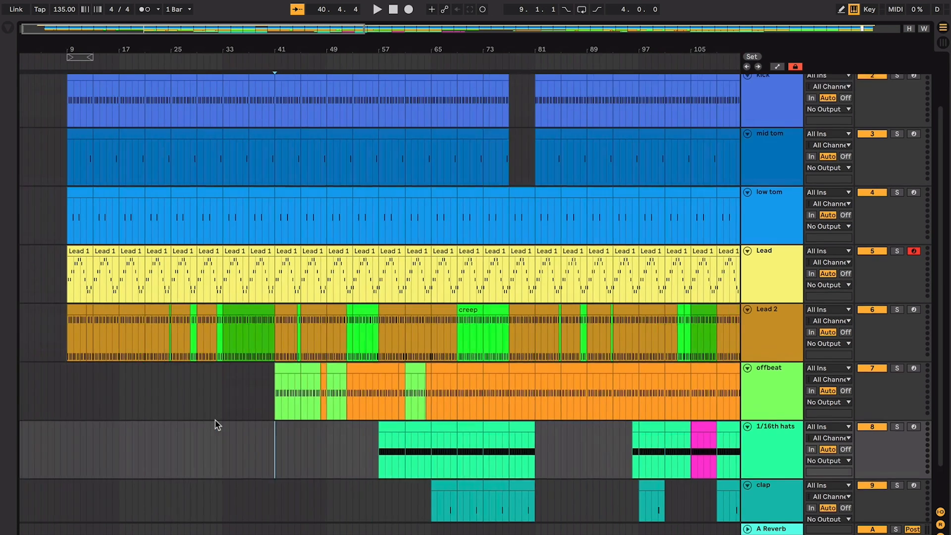
pyautogui.scroll(2, 233, 414)
pyautogui.moveTo(272, 445); pyautogui.dragTo(75, 116)
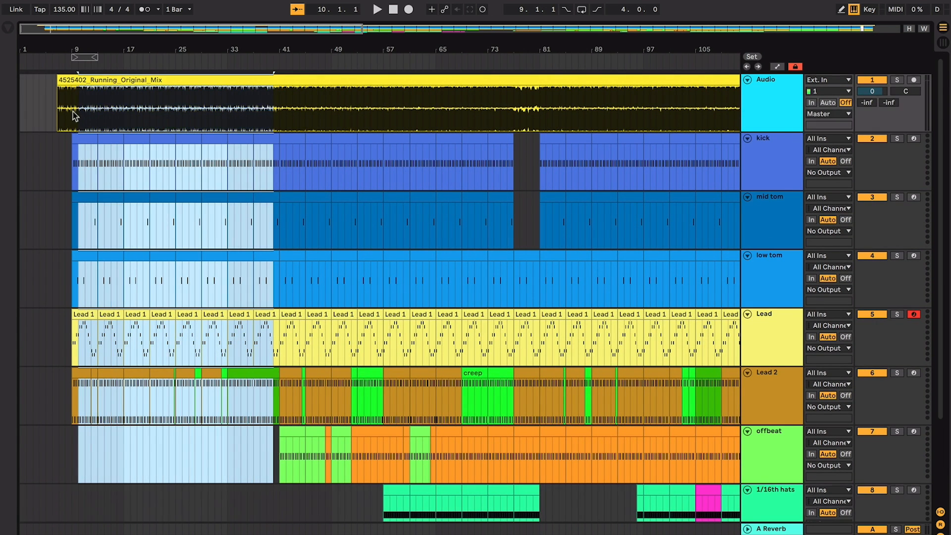
# - Compare the Lead 2 clips at bars 29, 32 and 33 by selecting each one in turn
pyautogui.click(246, 337)
pyautogui.press('+')
pyautogui.press('+')
pyautogui.hscroll(-2, 238, 361)
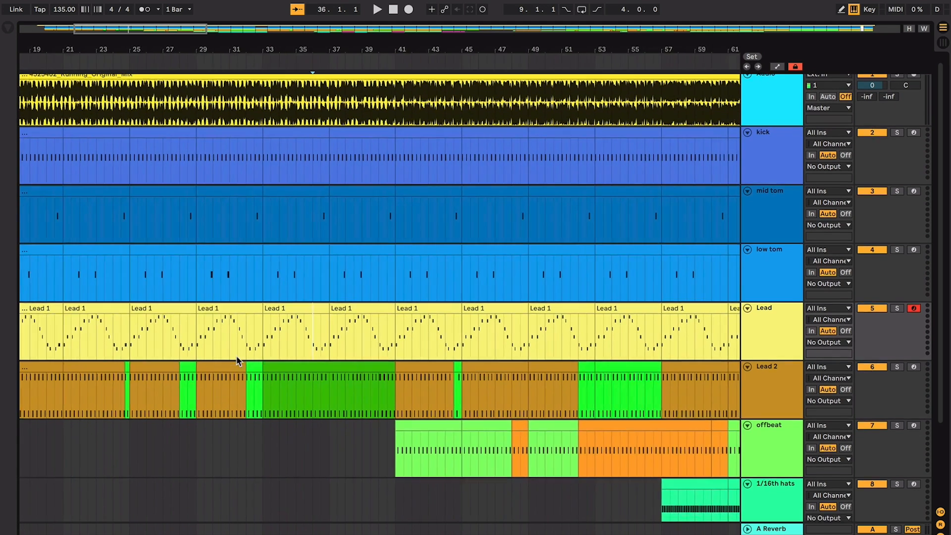
pyautogui.moveTo(237, 374); pyautogui.dragTo(225, 376)
pyautogui.click(291, 371)
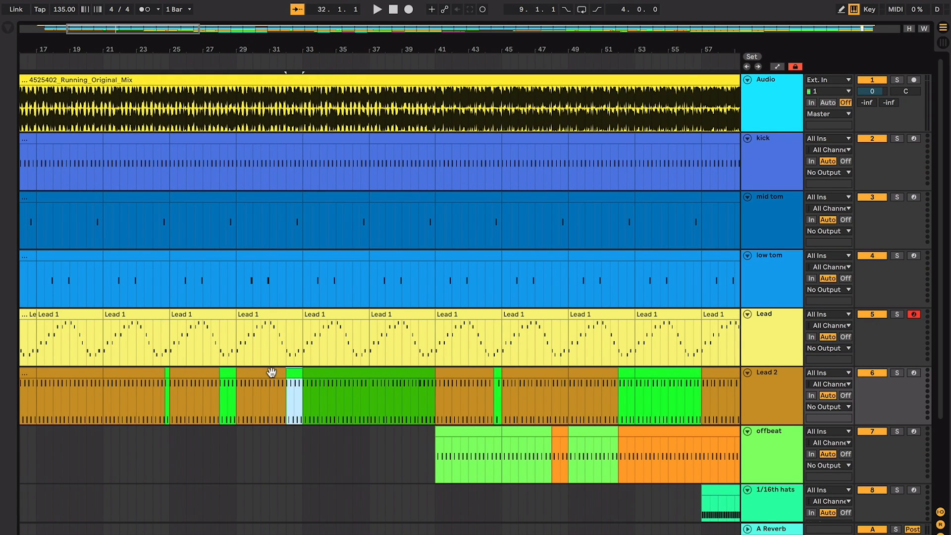
pyautogui.click(272, 373)
pyautogui.click(292, 373)
pyautogui.click(323, 374)
# - Select the one-bar green Lead 2 clip at bar 28 and play briefly from 28.1.1
pyautogui.hscroll(-3, 322, 373)
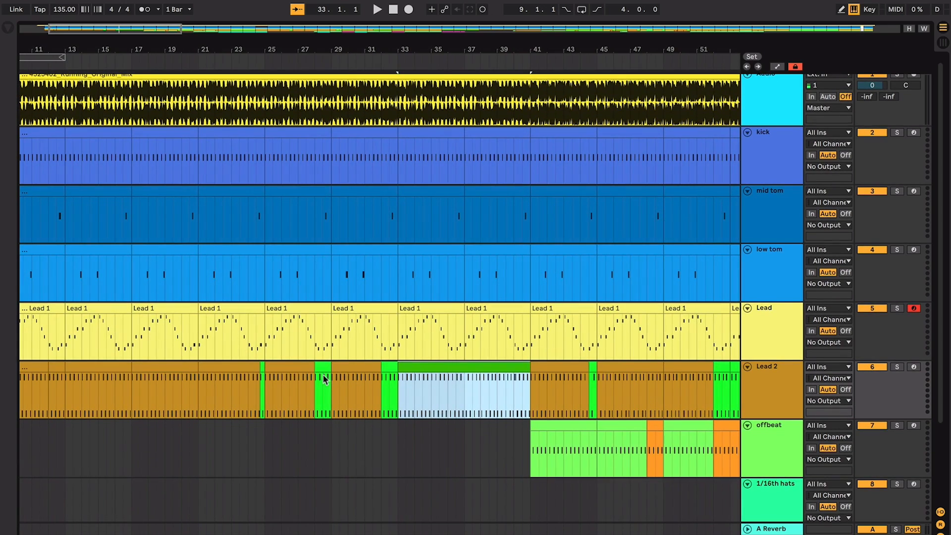
pyautogui.click(323, 375)
pyautogui.click(322, 371)
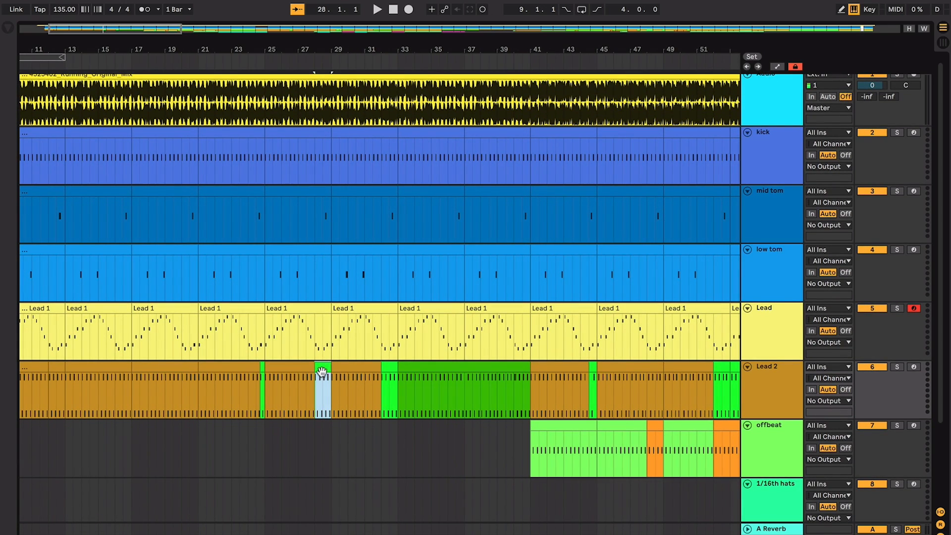
pyautogui.press('space')
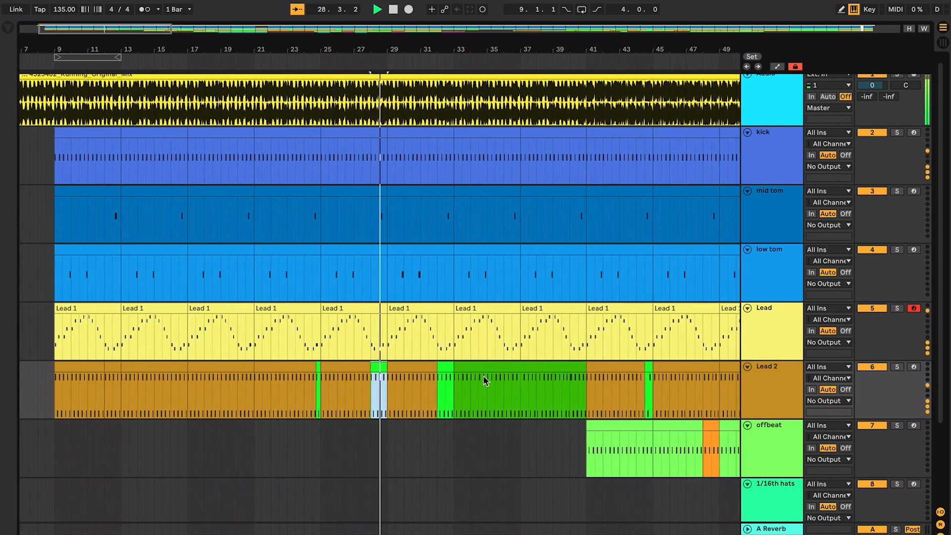
pyautogui.press('space')
# - Select the dark green Lead 2 clip spanning bars 33 to 41 and play from 33.1.1 into bar 39
pyautogui.click(484, 369)
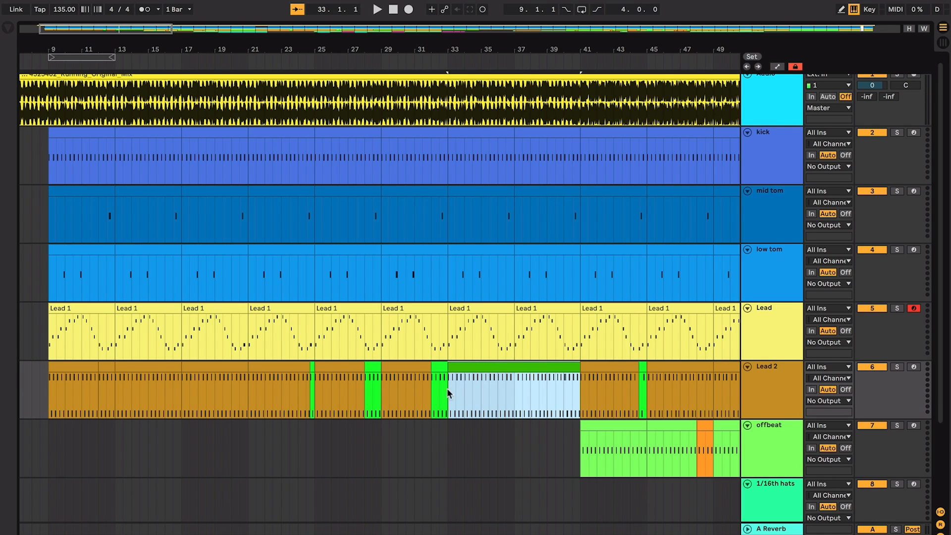
pyautogui.moveTo(448, 391); pyautogui.dragTo(580, 391)
pyautogui.click(521, 397)
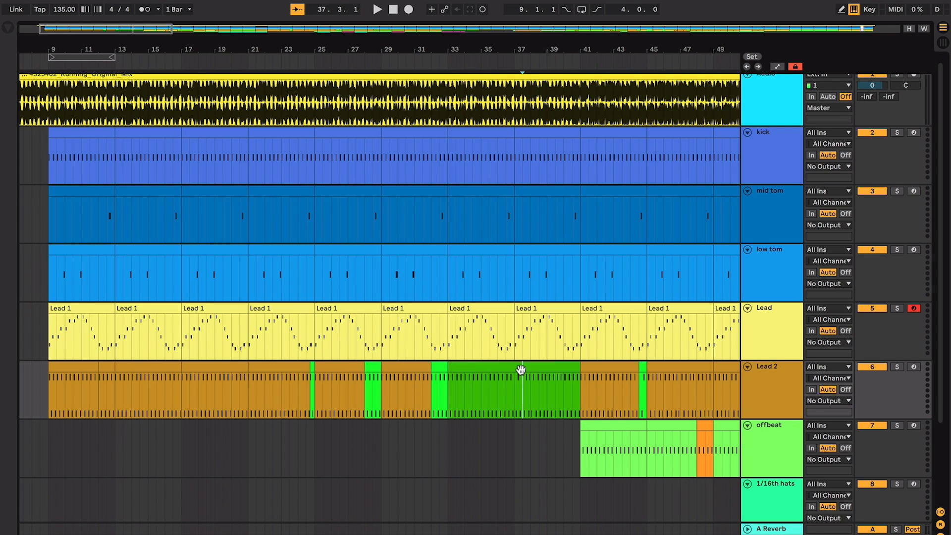
pyautogui.click(521, 369)
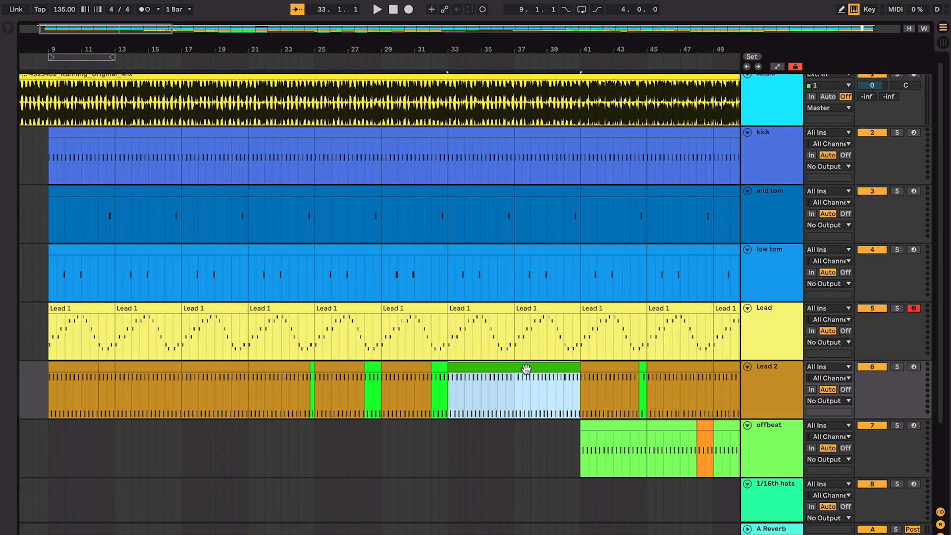
pyautogui.press('space')
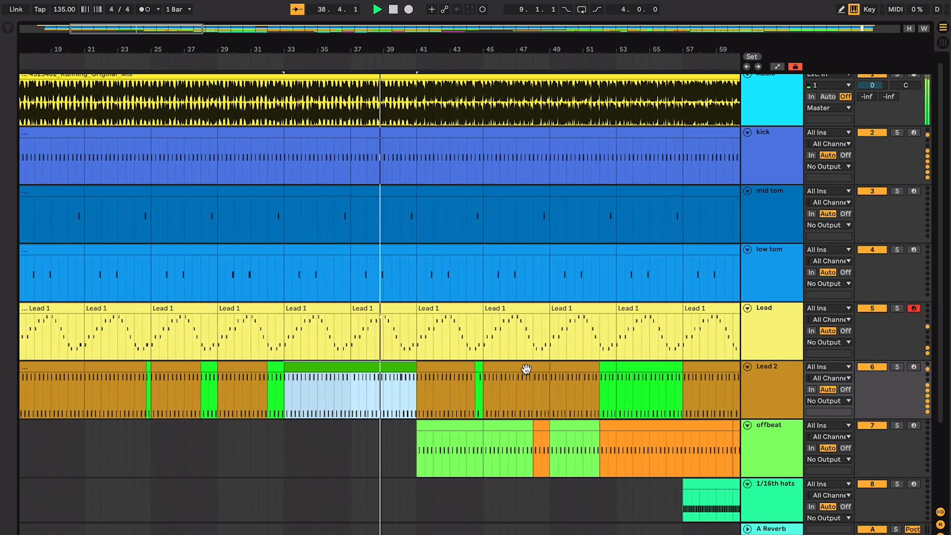
pyautogui.press('space')
pyautogui.hscroll(-5, 417, 394)
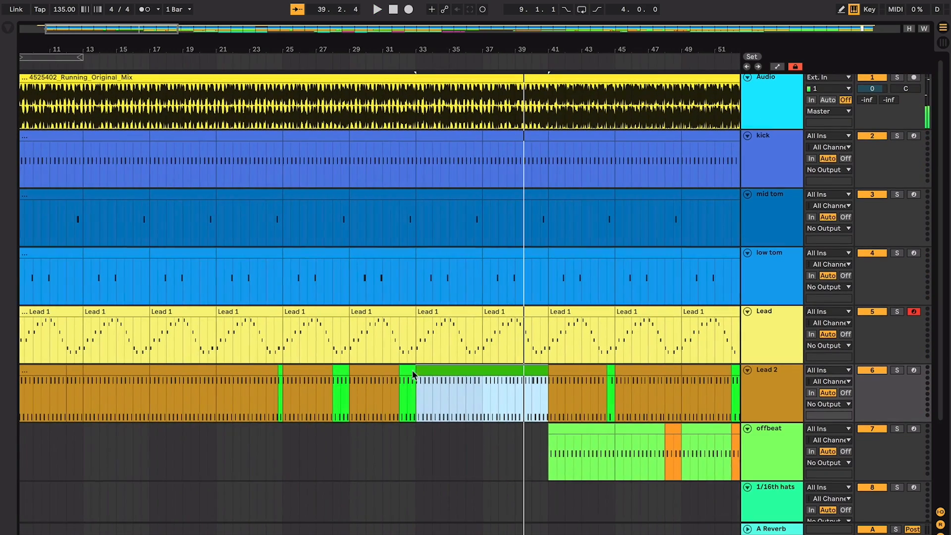
# - Compare the Lead 2 clips at bars 17 and 21 with the short green clip at 24.4.1, playing briefly from 24.4.1
pyautogui.click(213, 368)
pyautogui.click(246, 370)
pyautogui.click(281, 370)
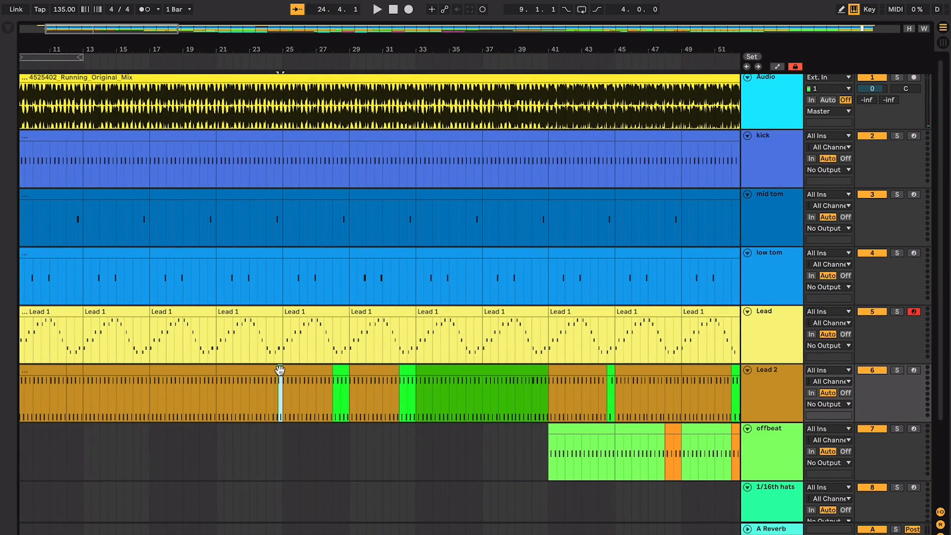
pyautogui.press('space')
pyautogui.press('space')
pyautogui.click(279, 370)
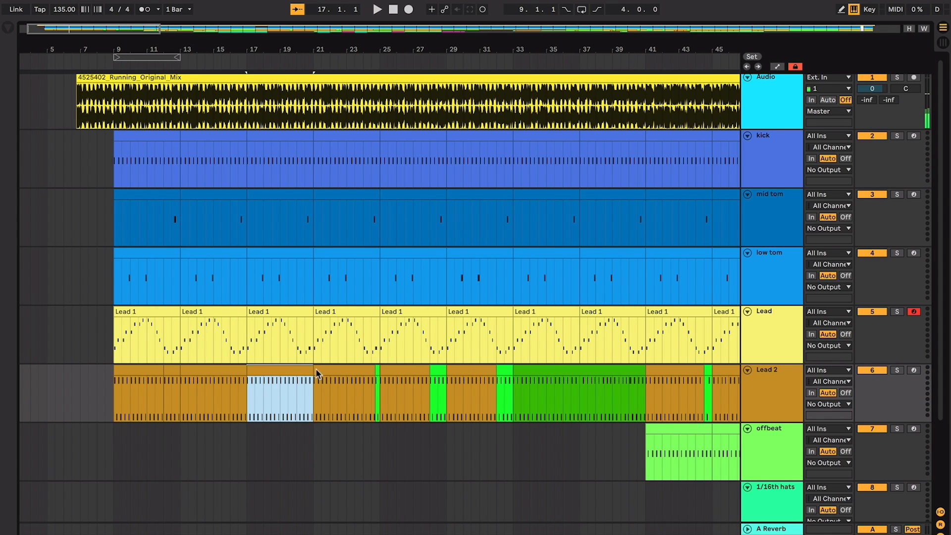
# - Examine the Lead 2 change and offbeat entry at bar 41 in close-up, and play from 41.1.1 into bar 42
pyautogui.hscroll(5, 412, 392)
pyautogui.scroll(-1, 411, 392)
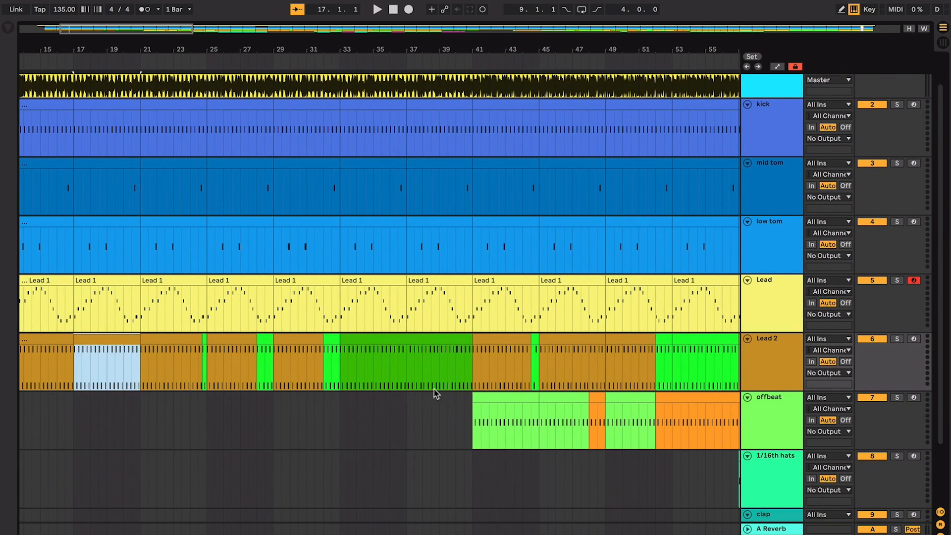
pyautogui.click(449, 384)
pyautogui.click(466, 381)
pyautogui.click(470, 383)
pyautogui.press('+')
pyautogui.press('+')
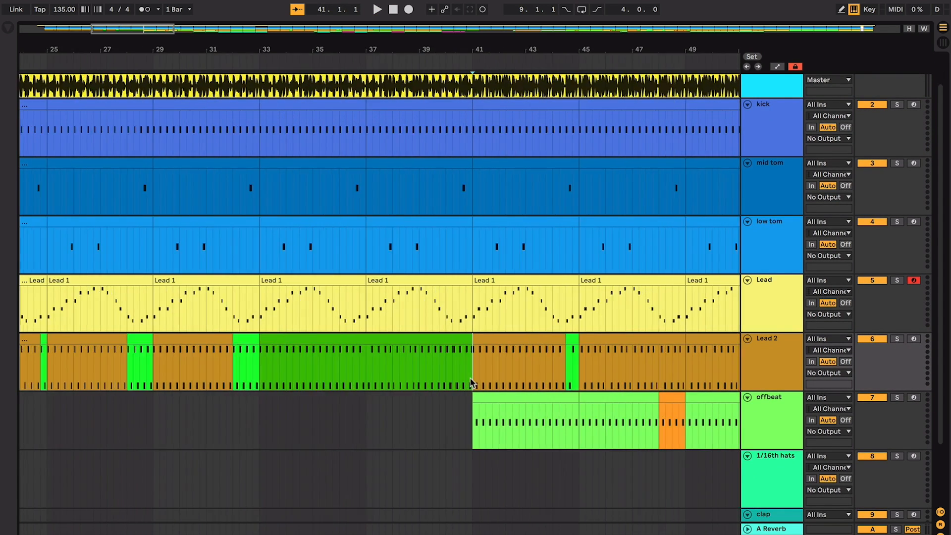
pyautogui.click(531, 394)
pyautogui.click(468, 359)
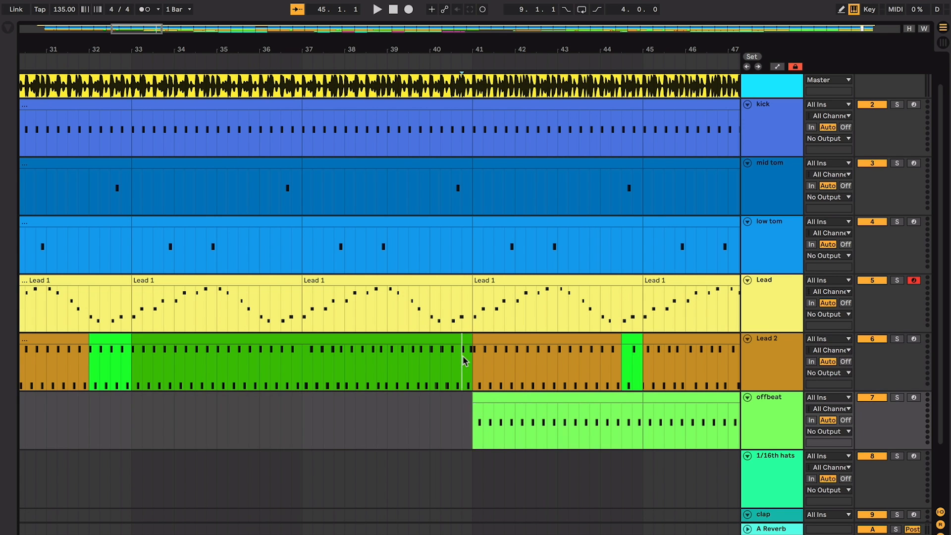
pyautogui.hscroll(3, 472, 356)
pyautogui.scroll(-1, 472, 356)
pyautogui.press('space')
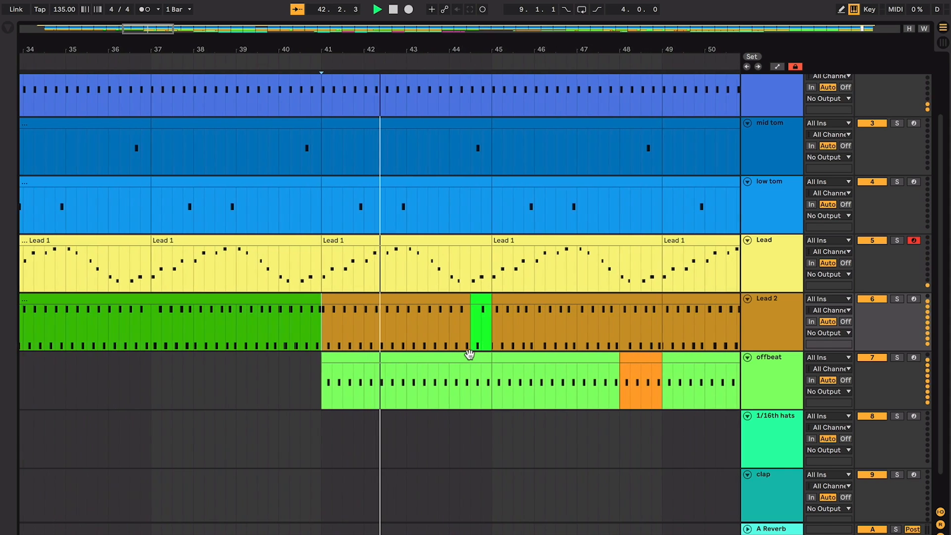
pyautogui.press('space')
# - Select the first offbeat clip at bar 41, inspect its notes in close-up, and select the offbeat track
pyautogui.click(444, 360)
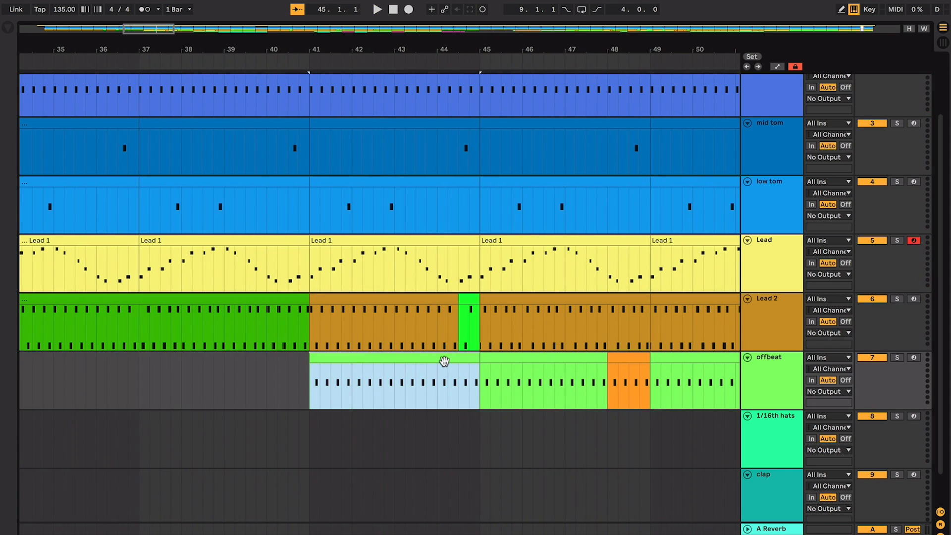
pyautogui.press('z')
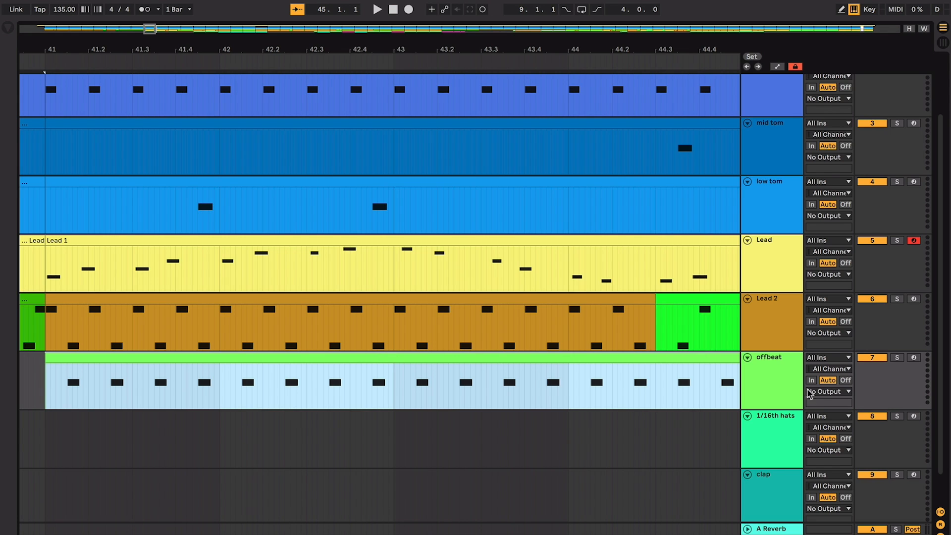
pyautogui.click(778, 388)
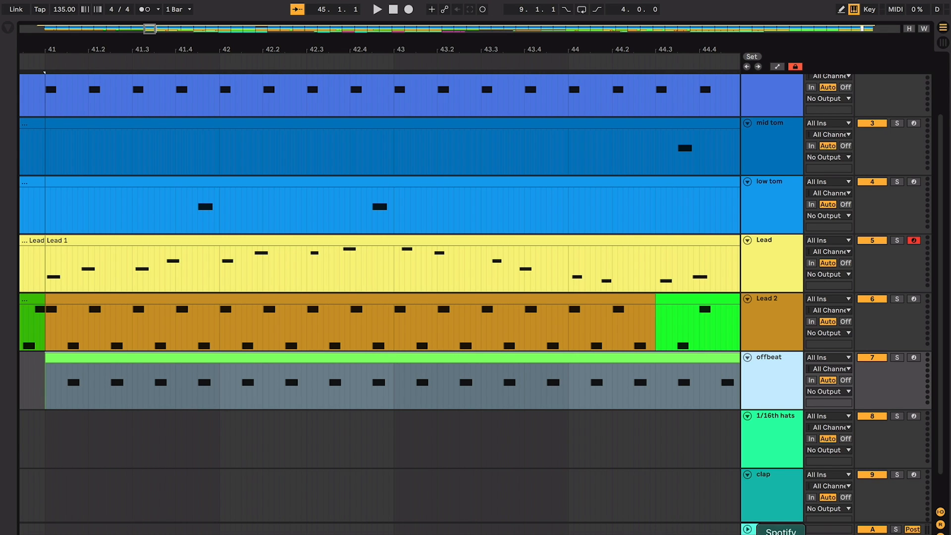
# - Search the browser for the Utility effect and add it to the Master track
pyautogui.doubleClick(769, 534)
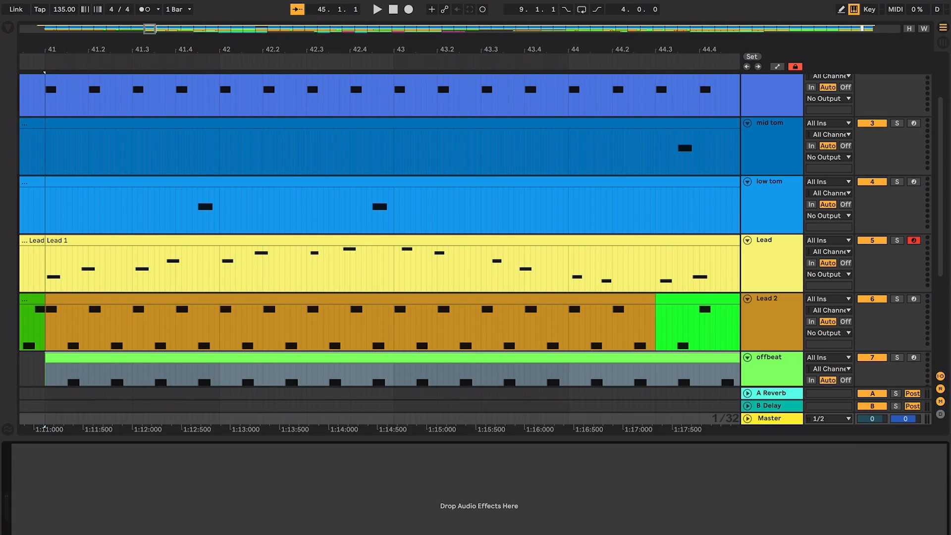
pyautogui.hotkey('ctrl', 'alt', 'b')
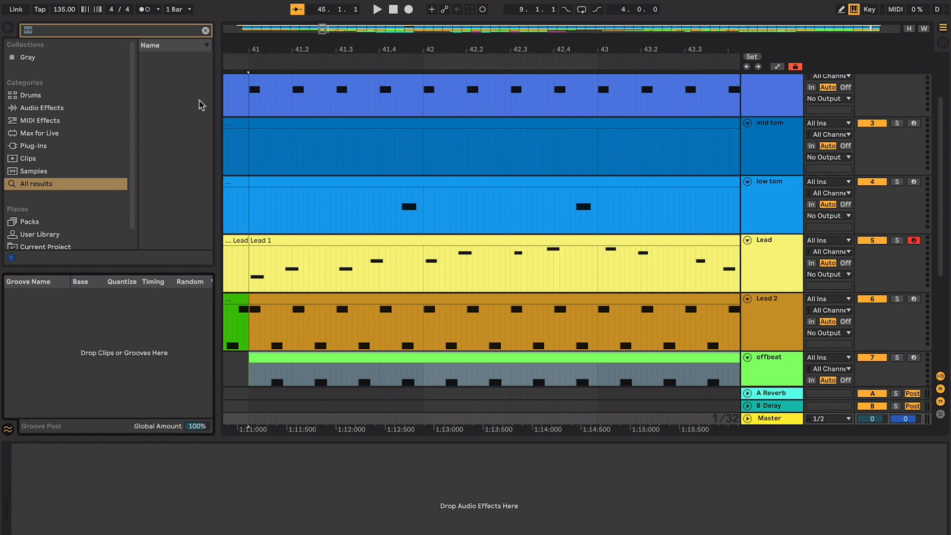
pyautogui.click(184, 34)
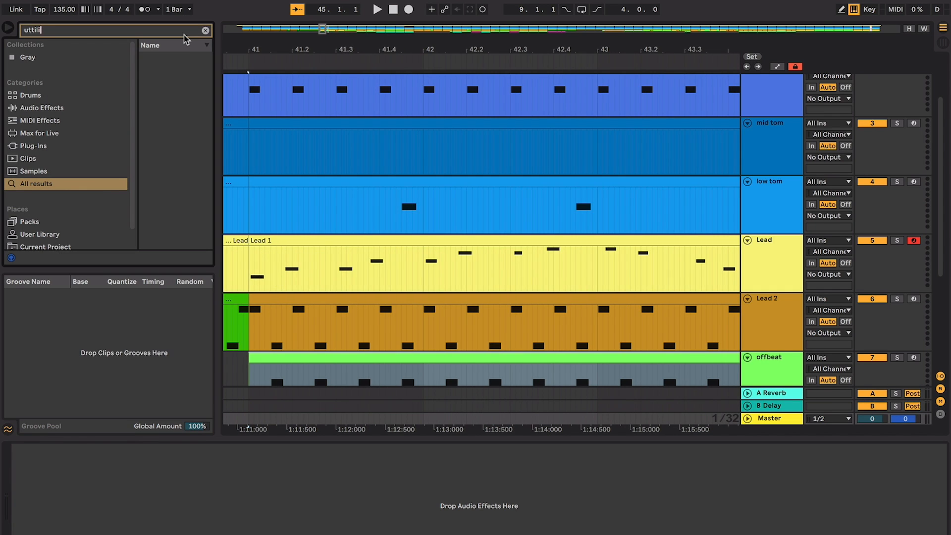
pyautogui.write('uttili a a')
pyautogui.hotkey('ctrl', 'a')
pyautogui.write('uti')
pyautogui.moveTo(177, 61); pyautogui.dragTo(765, 420)
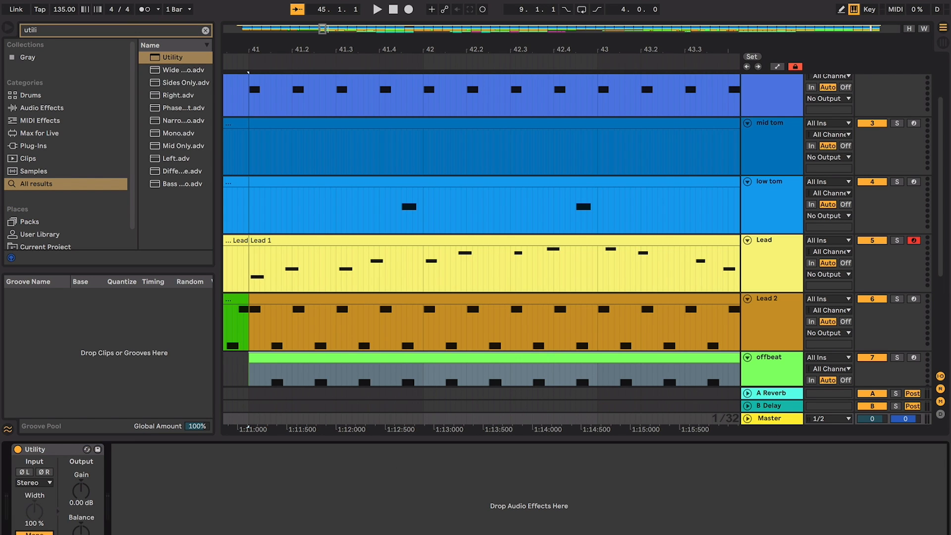
# - Play briefly with Utility on the Master track, remove the device, and hide the device view
pyautogui.press('space')
pyautogui.press('space')
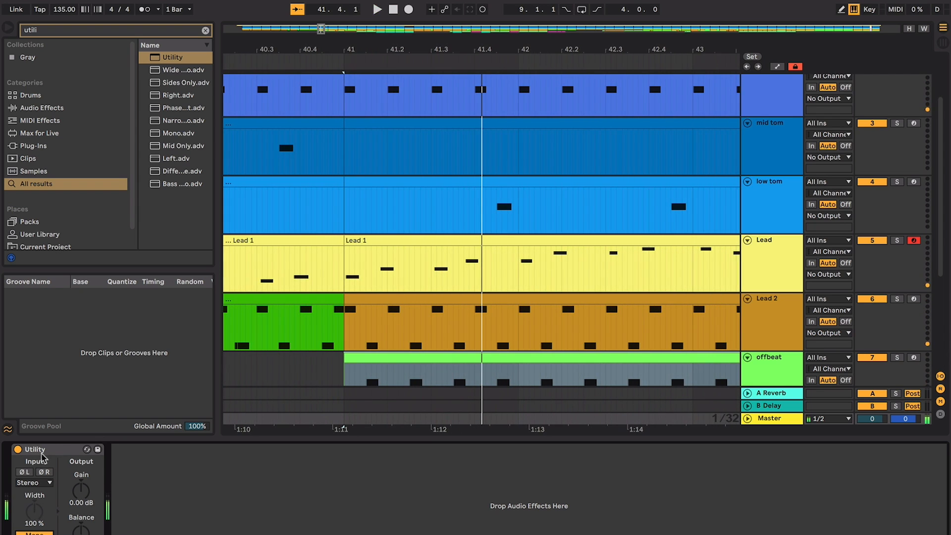
pyautogui.doubleClick(45, 451)
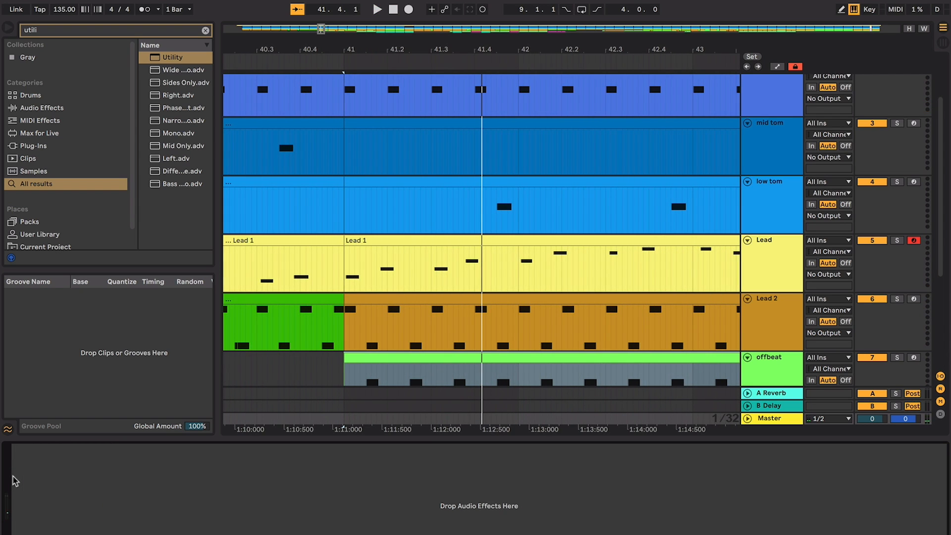
pyautogui.hotkey('ctrl', 'alt', 'l')
# - Select the offbeat clip spanning bars 41 to 45 and play briefly from 41.1.1
pyautogui.click(434, 380)
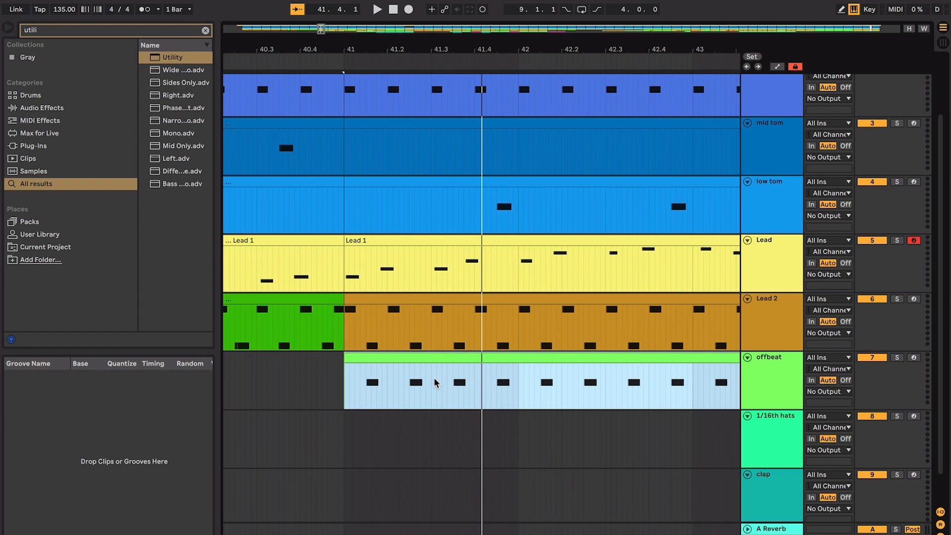
pyautogui.click(389, 361)
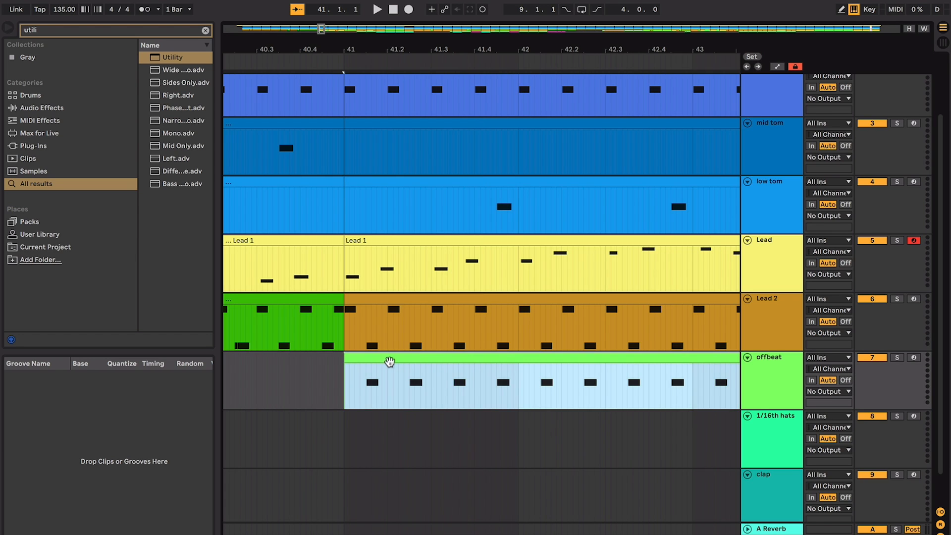
pyautogui.click(766, 367)
pyautogui.click(635, 359)
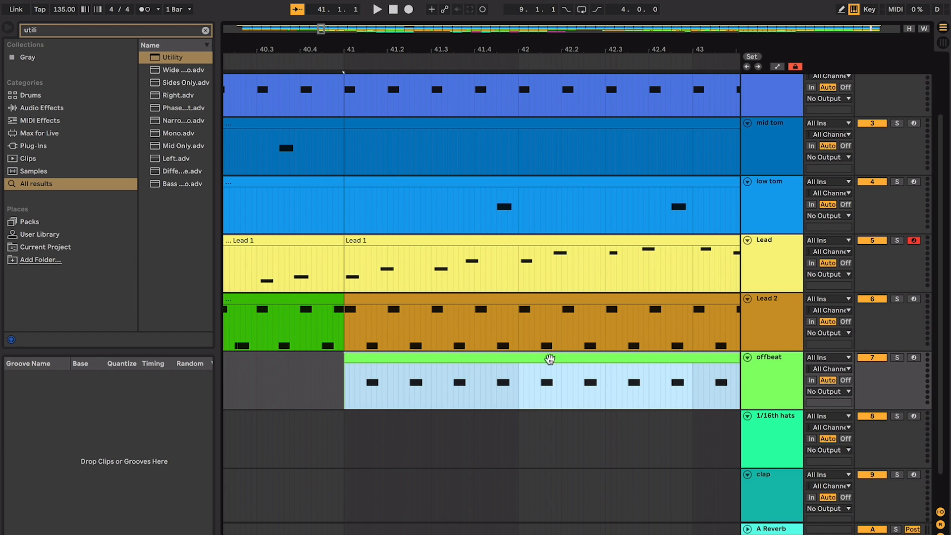
pyautogui.click(443, 379)
pyautogui.click(453, 362)
pyautogui.press('-')
pyautogui.press('-')
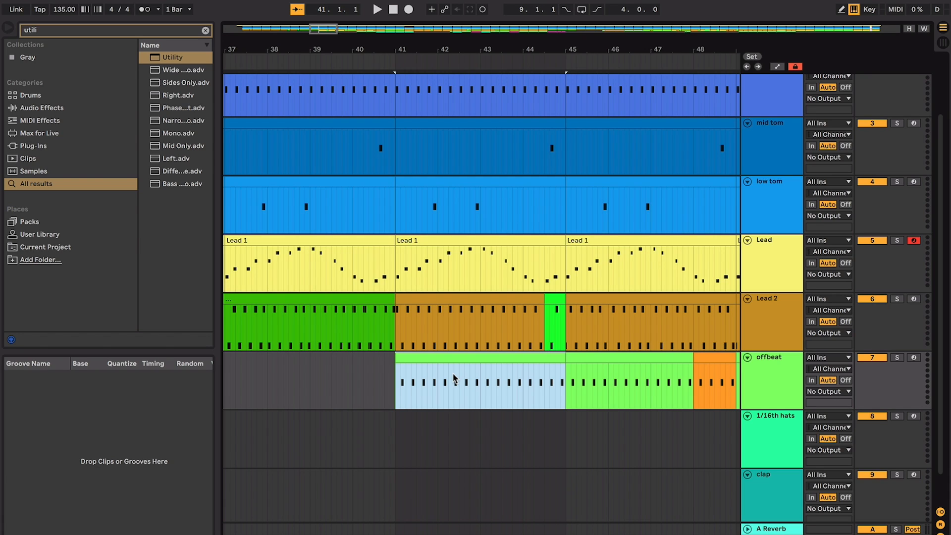
pyautogui.press('space')
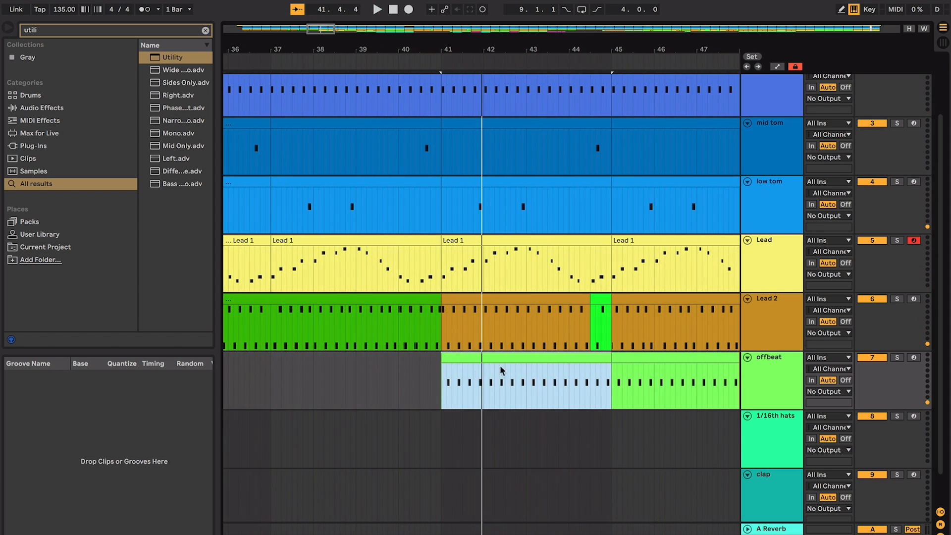
# - Play from bar 44 into bar 48, following the offbeat track up to its orange clip
pyautogui.click(578, 387)
pyautogui.click(575, 385)
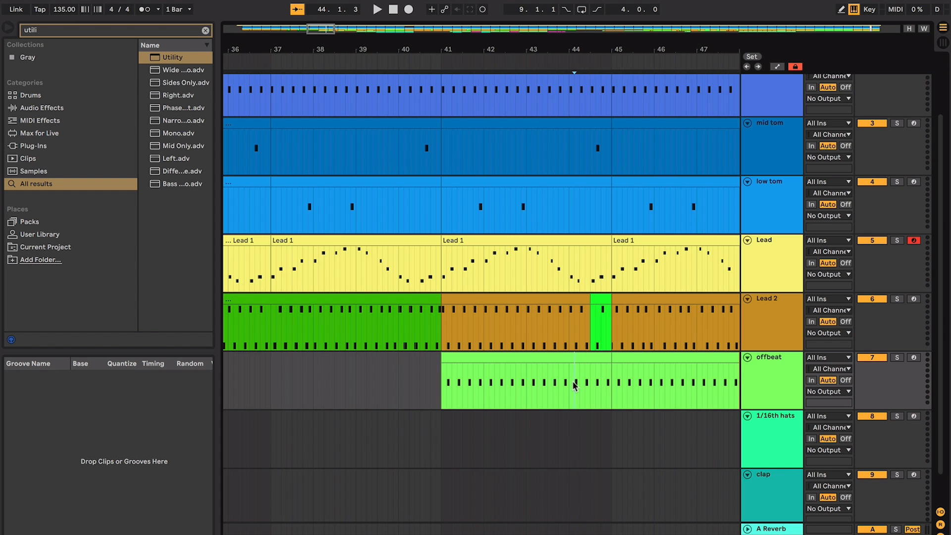
pyautogui.press('space')
pyautogui.scroll(-1, 573, 386)
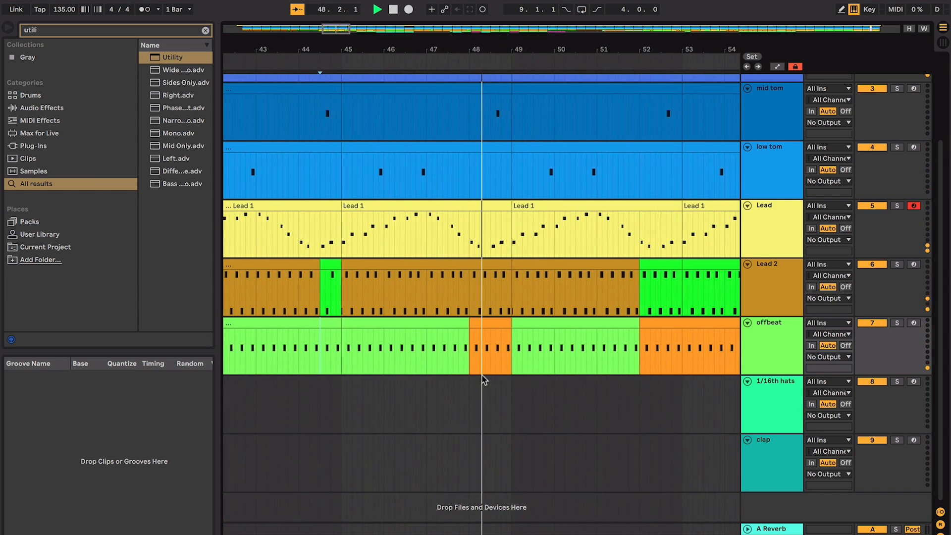
# - Stop playback and examine the one-bar orange offbeat clip at bar 48 up close against its neighbouring clips
pyautogui.click(461, 323)
pyautogui.press('space')
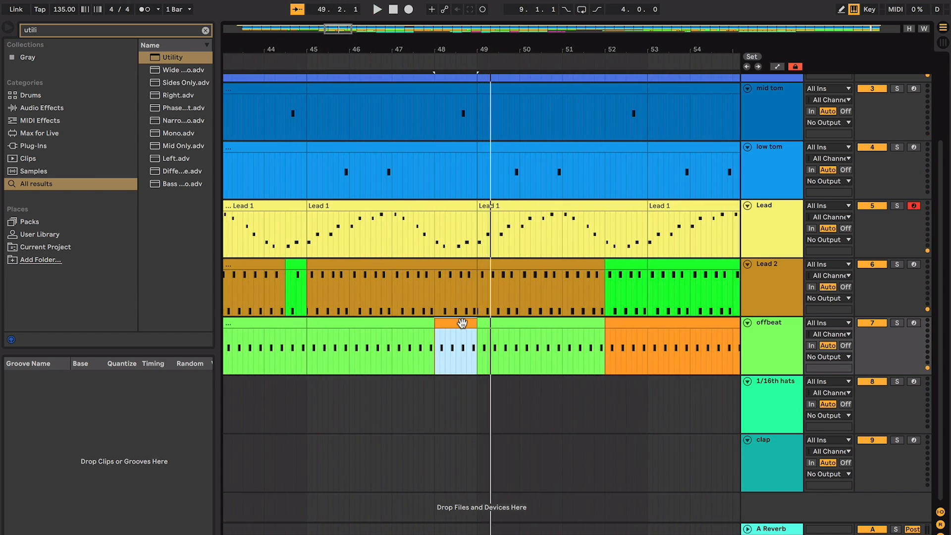
pyautogui.press('+')
pyautogui.press('+')
pyautogui.click(360, 338)
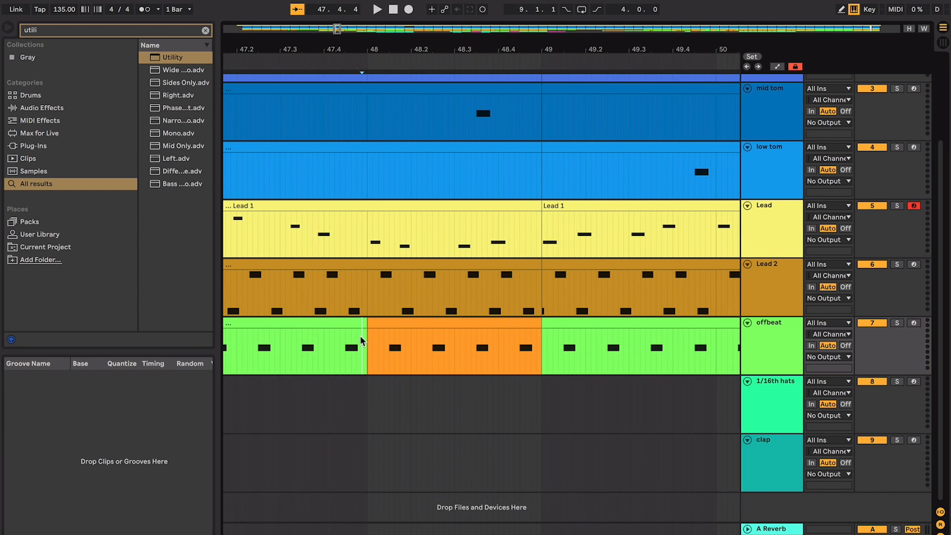
pyautogui.click(394, 323)
pyautogui.press('-')
pyautogui.press('-')
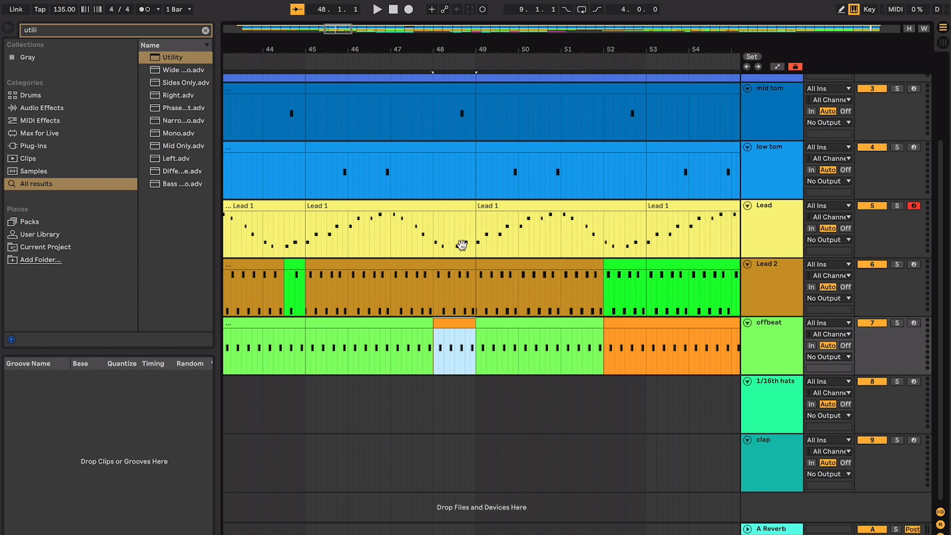
pyautogui.hscroll(-3, 452, 334)
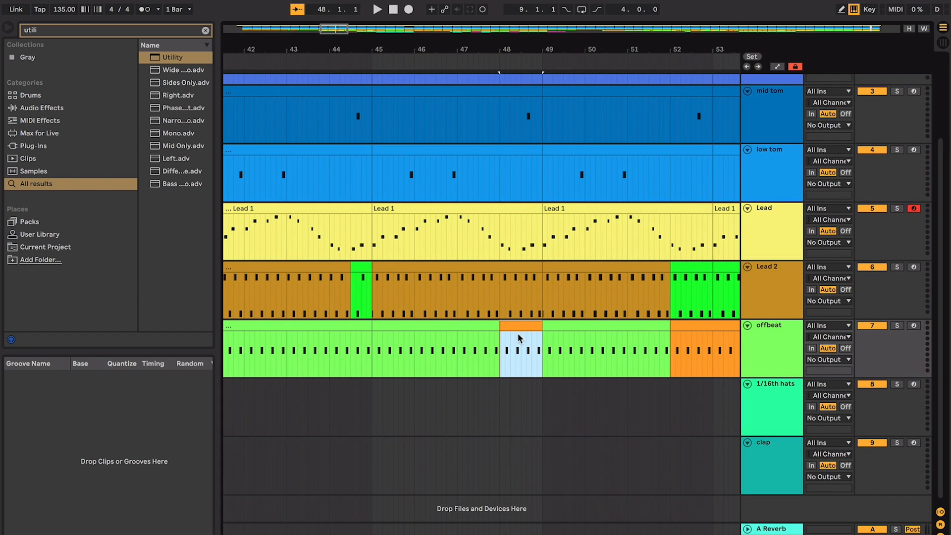
# - Play from bar 45 toward bar 48, following the offbeat notes up close into the orange clip
pyautogui.click(429, 355)
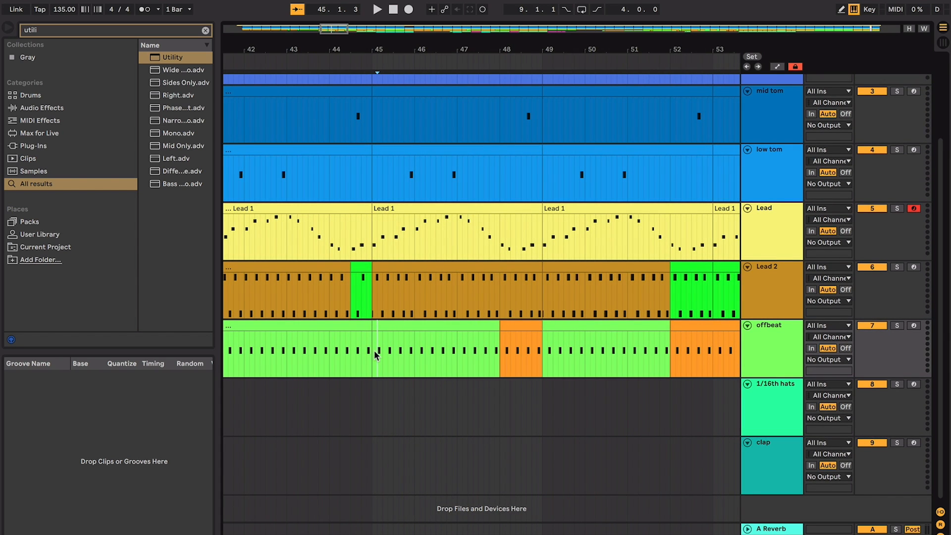
pyautogui.press('space')
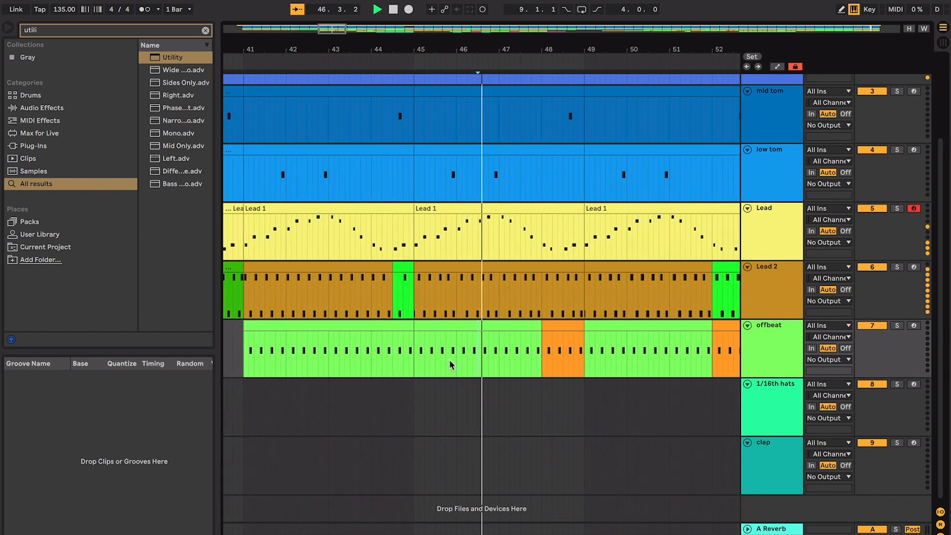
pyautogui.press('+')
pyautogui.press('+')
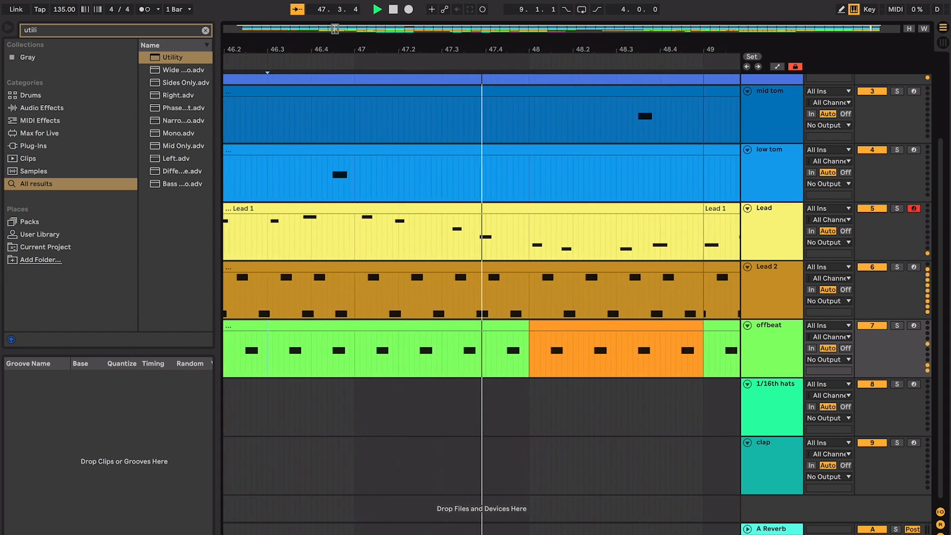
# - Hide the browser and keep listening up to bar 79, following the percussion tracks and the kick drop-out
pyautogui.press('super+space')
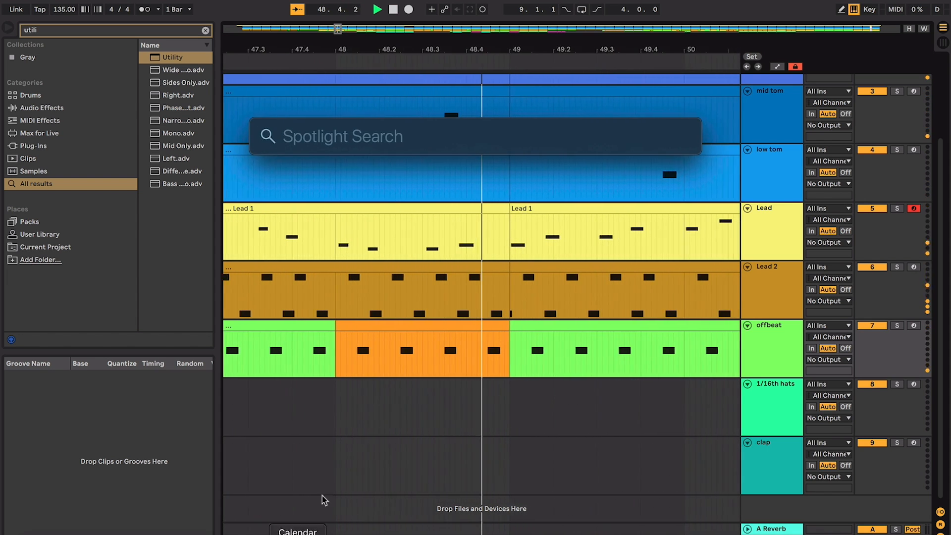
pyautogui.click(441, 467)
pyautogui.press('super+alt+b')
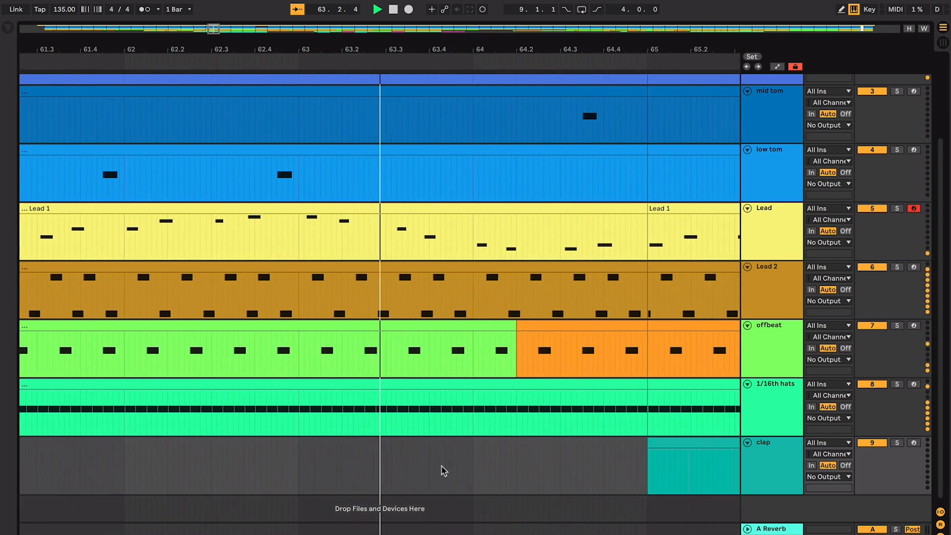
pyautogui.hscroll(1, 441, 466)
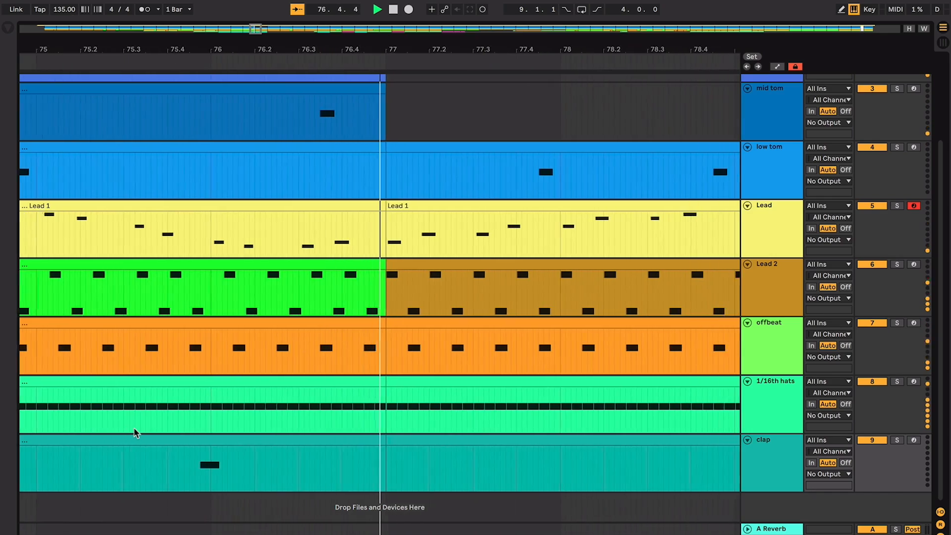
pyautogui.scroll(4, 299, 340)
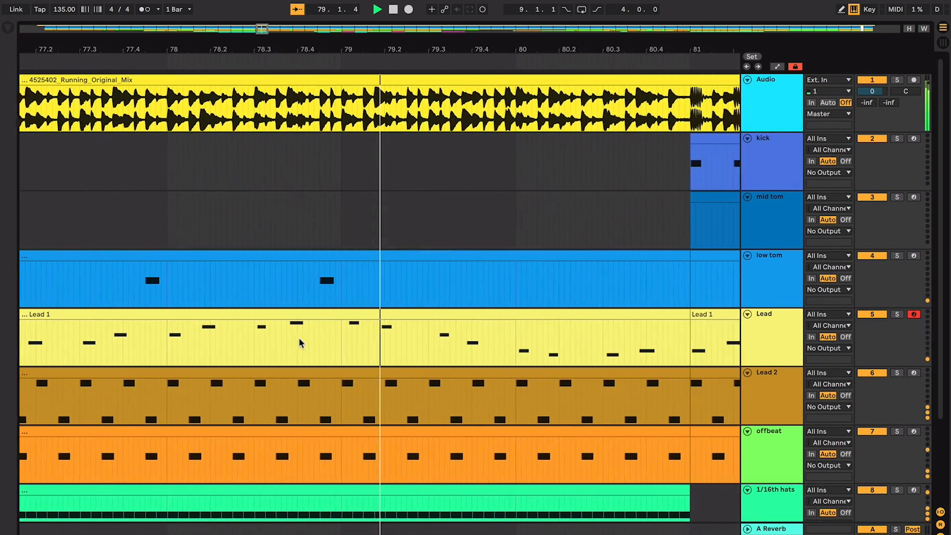
# - Delete the low tom clip spanning bars 77 to 81 and stop playback
pyautogui.click(372, 255)
pyautogui.press('Delete')
pyautogui.press('-')
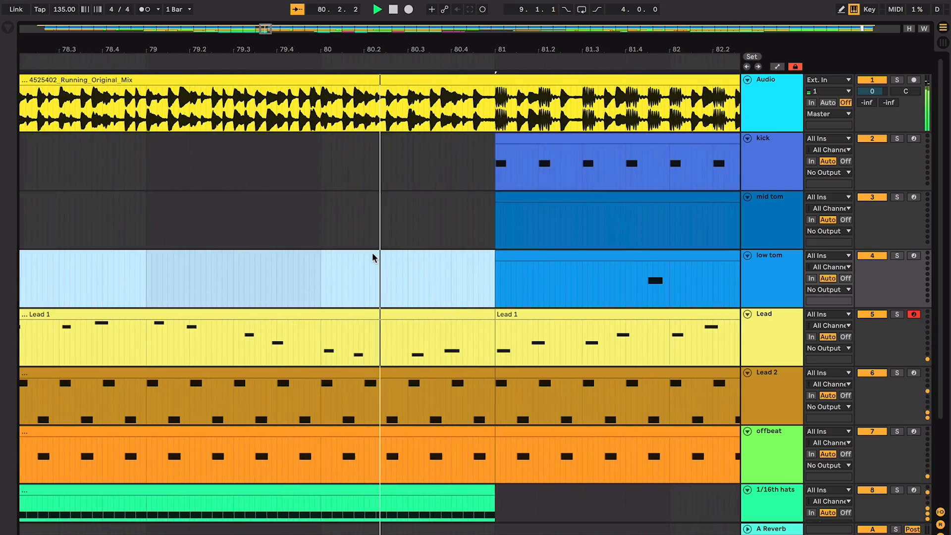
pyautogui.press('-')
pyautogui.press('-')
pyautogui.press('-')
pyautogui.press('-')
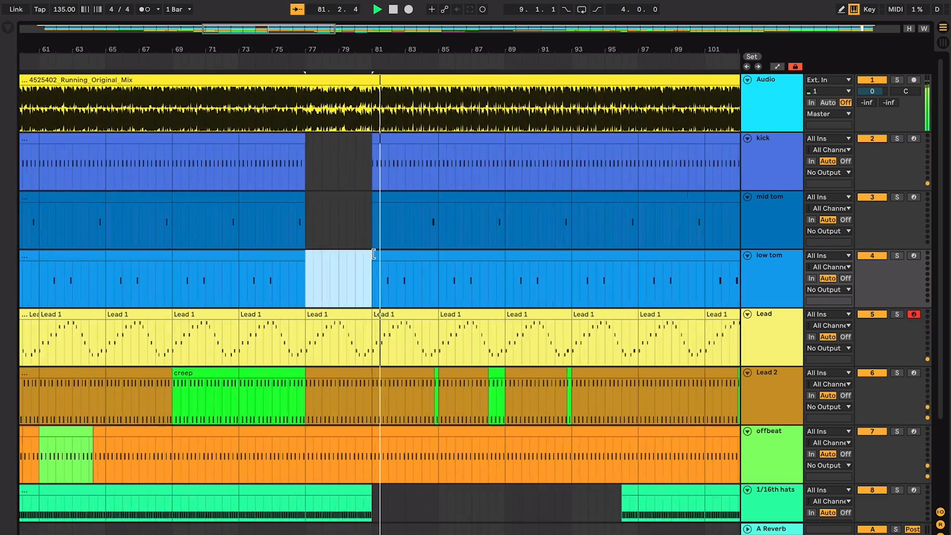
pyautogui.press('space')
# - Examine the offbeat clip at bars 65 to 69 and the 1/16th hats clip at bars 77 to 81
pyautogui.scroll(-3, 373, 255)
pyautogui.hscroll(-6, 373, 254)
pyautogui.click(415, 320)
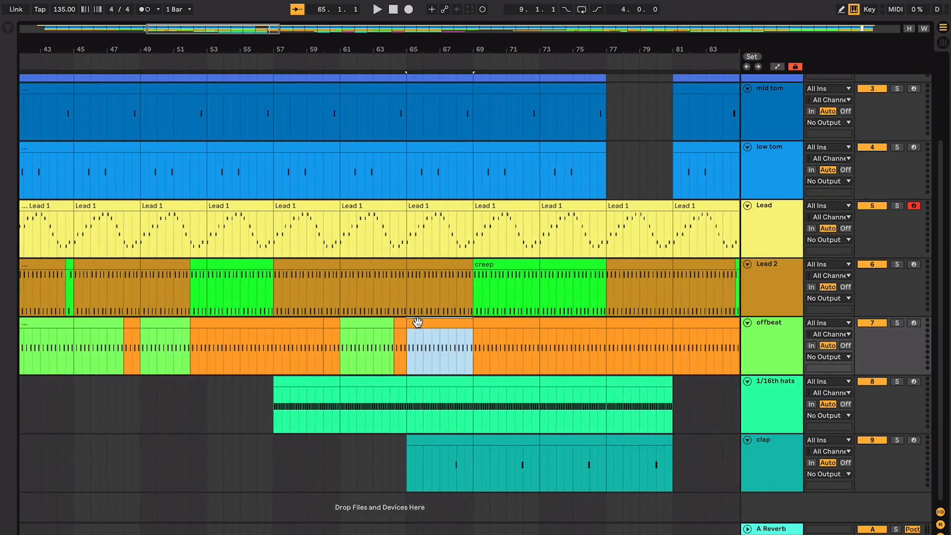
pyautogui.click(647, 381)
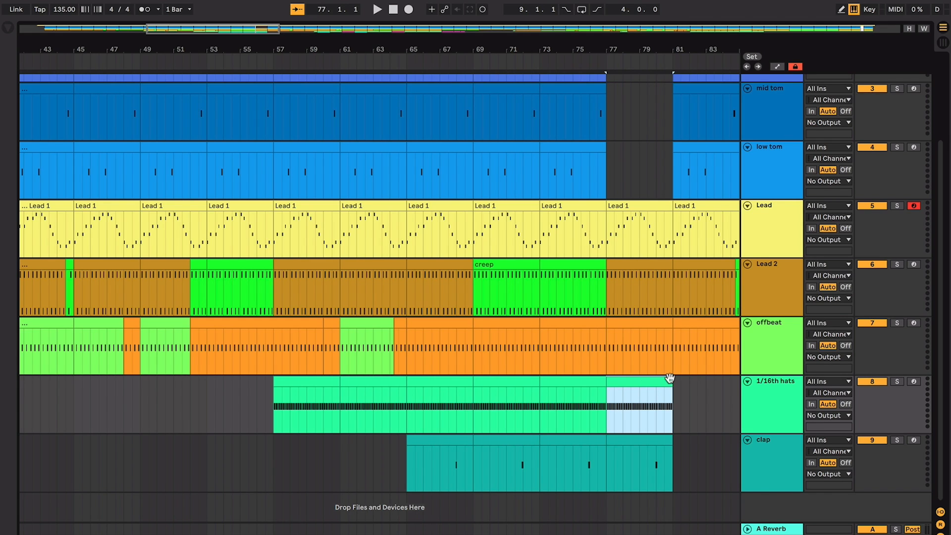
# - Select all tracks and fold them to compact rows
pyautogui.click(750, 340)
pyautogui.hotkey('ctrl', 'a')
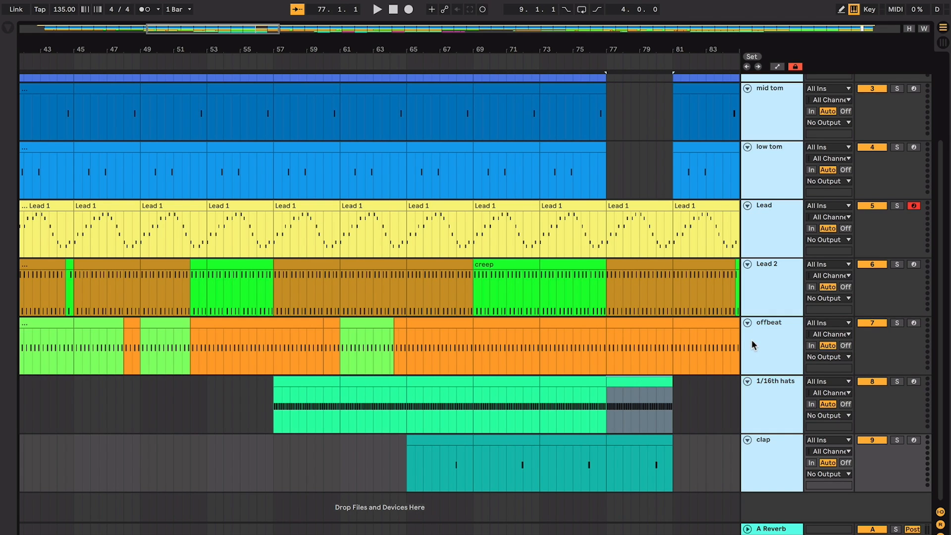
pyautogui.click(747, 266)
pyautogui.keyDown('alt'); pyautogui.click(747, 263); pyautogui.keyUp('alt')
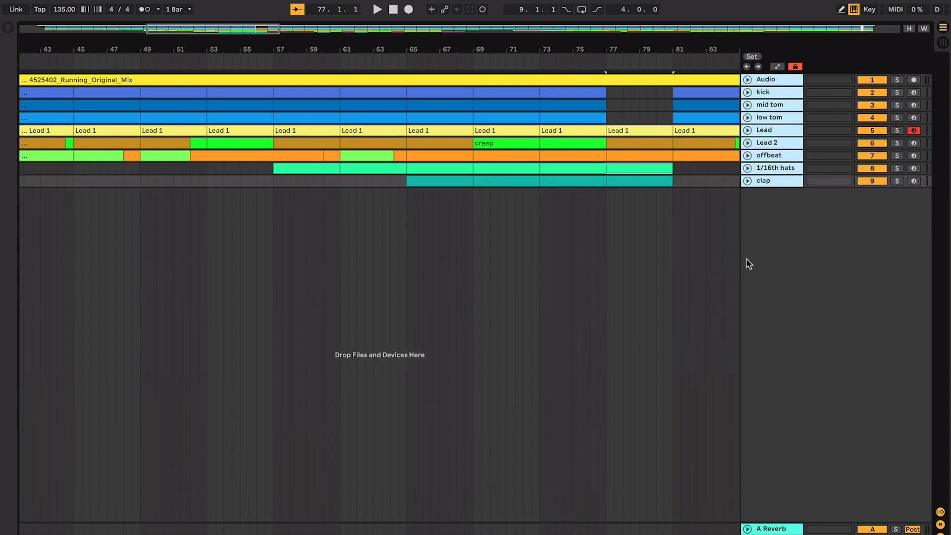
# - Step through the bar 73 clips from kick to clap, and compare the offbeat clips at bars 73 and 61
pyautogui.click(568, 93)
pyautogui.click(568, 105)
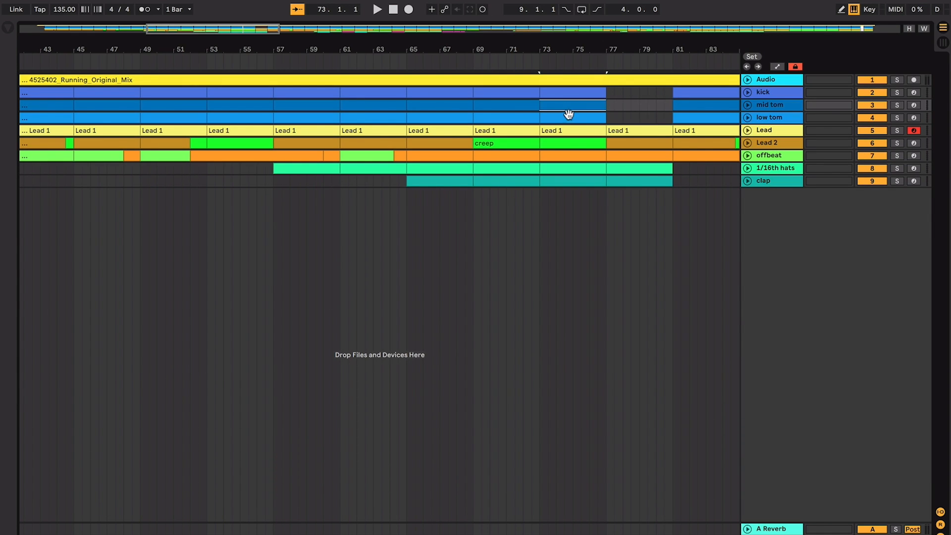
pyautogui.click(568, 117)
pyautogui.click(572, 130)
pyautogui.click(572, 144)
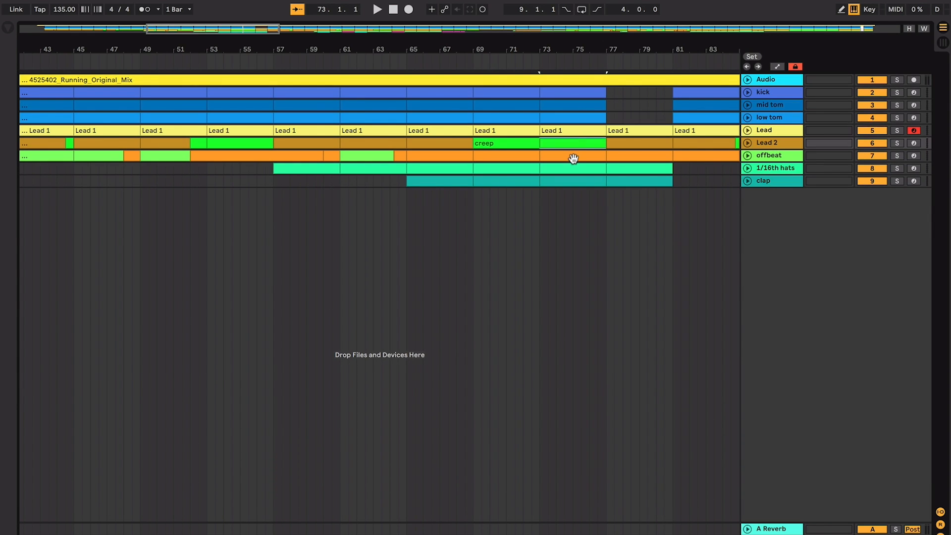
pyautogui.click(572, 155)
pyautogui.click(572, 168)
pyautogui.click(573, 180)
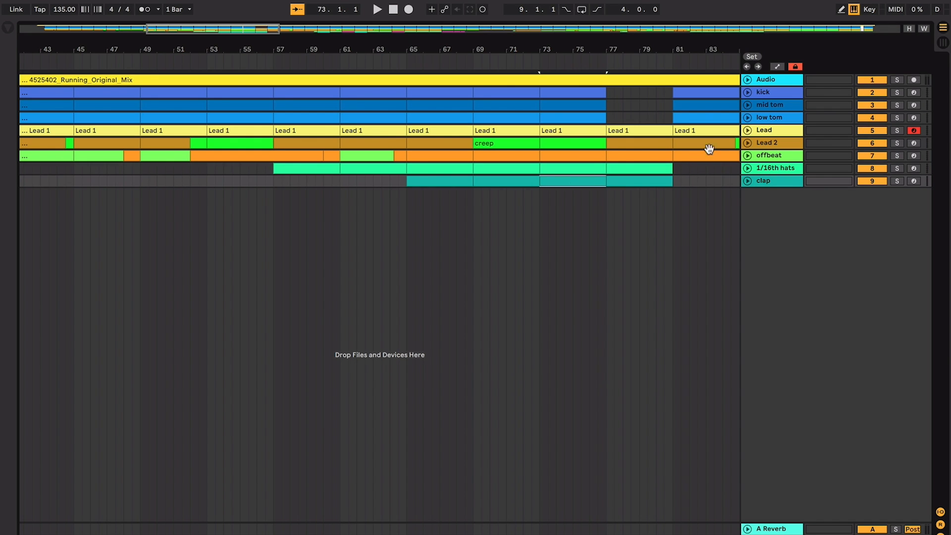
pyautogui.click(588, 155)
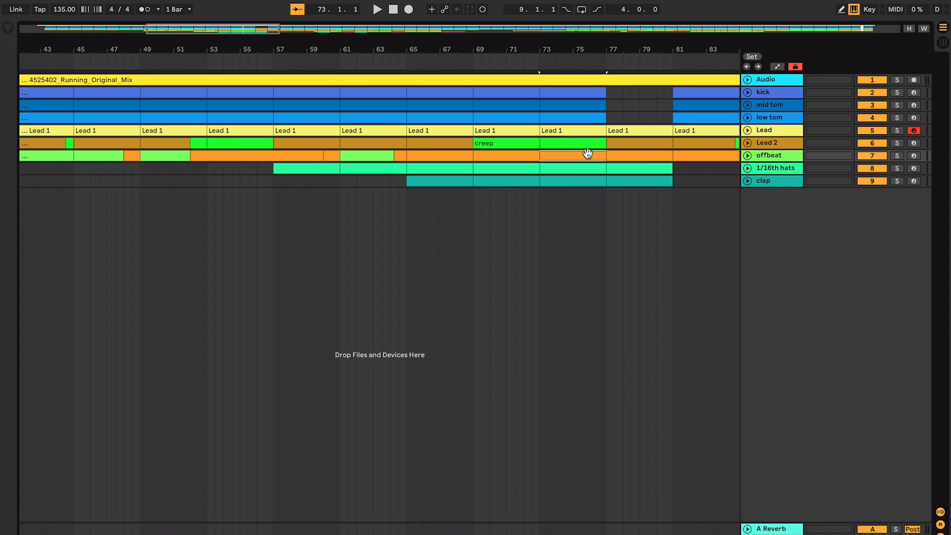
pyautogui.click(376, 153)
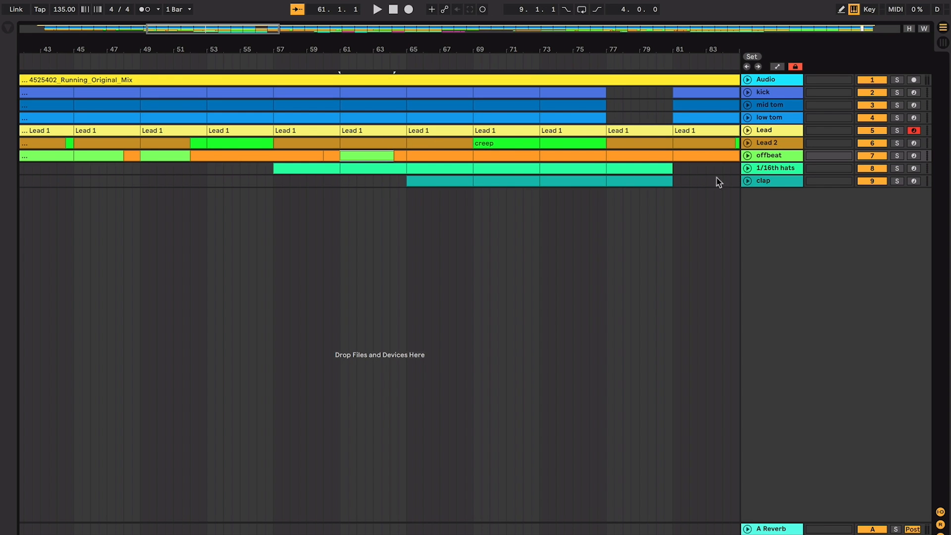
# - Unfold the 1/16th hats track and play its pink clip at bar 105 briefly
pyautogui.click(747, 169)
pyautogui.click(532, 169)
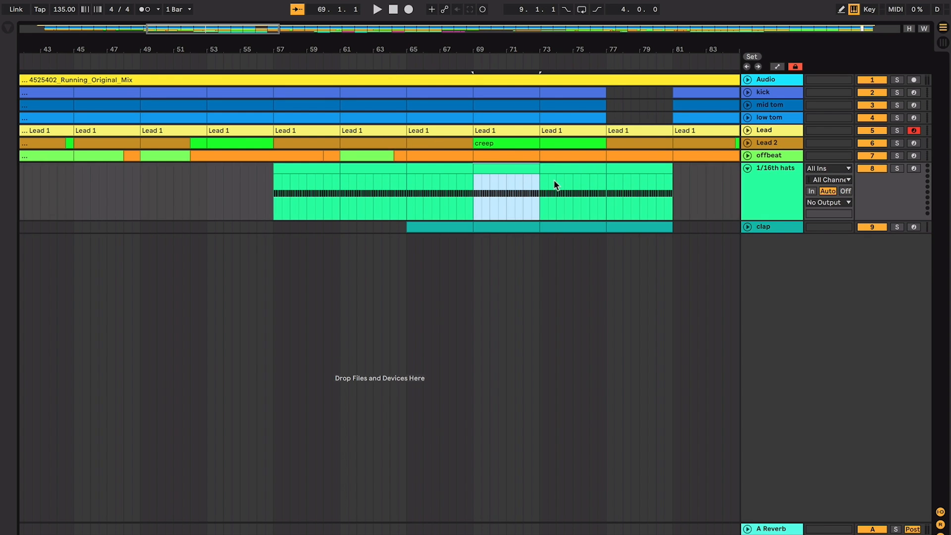
pyautogui.hscroll(12, 563, 179)
pyautogui.click(488, 166)
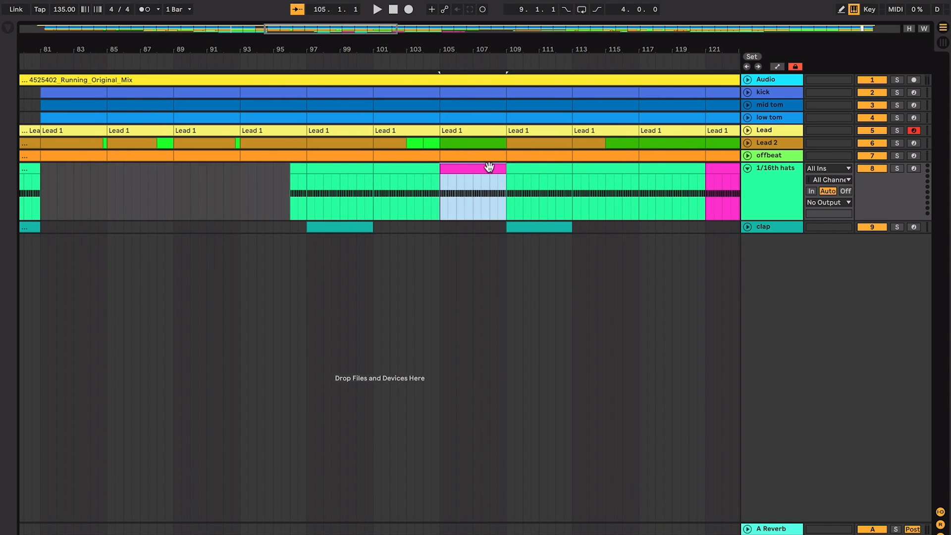
pyautogui.hscroll(-5, 501, 177)
pyautogui.press('space')
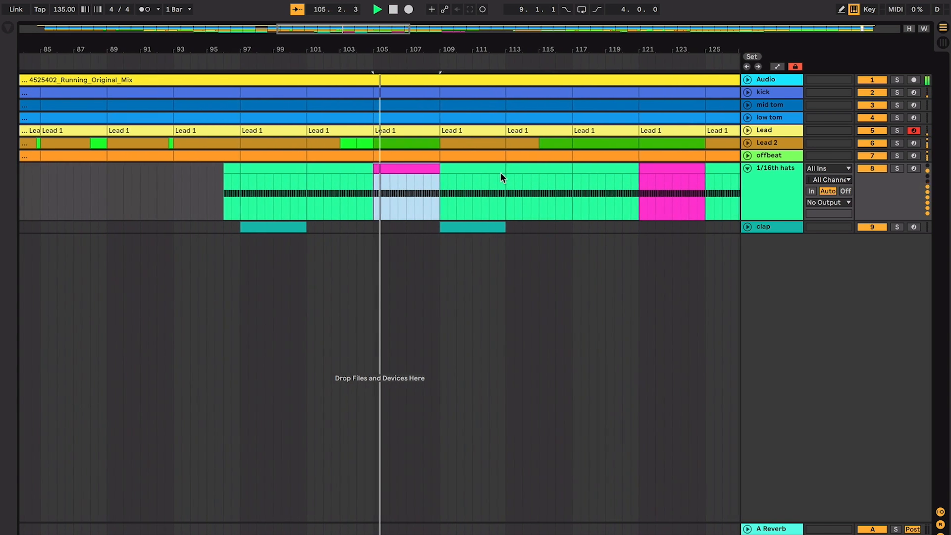
pyautogui.press('space')
# - Go back to bars 41 to 81 and compare the clap, Lead 2, 1/16th hats and offbeat clips between bars 57 and 71
pyautogui.hscroll(-10, 500, 172)
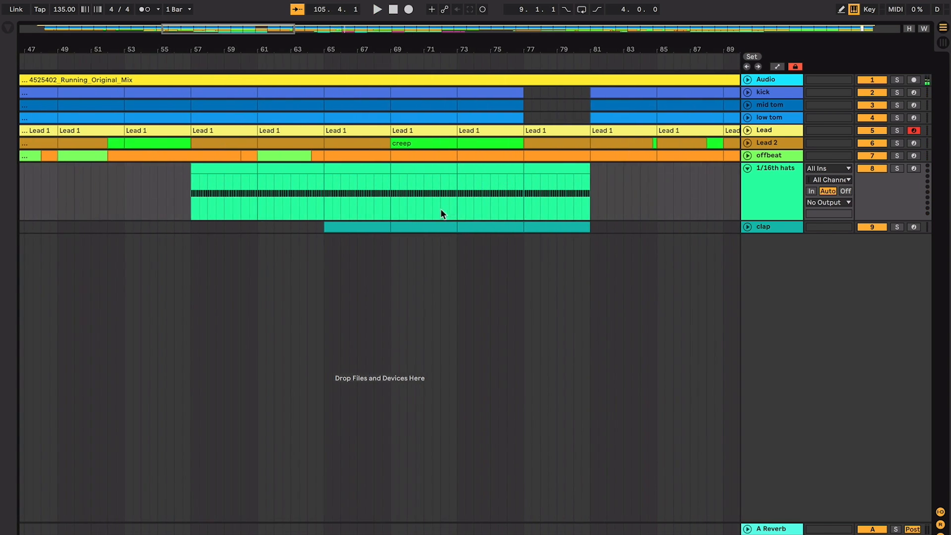
pyautogui.click(422, 222)
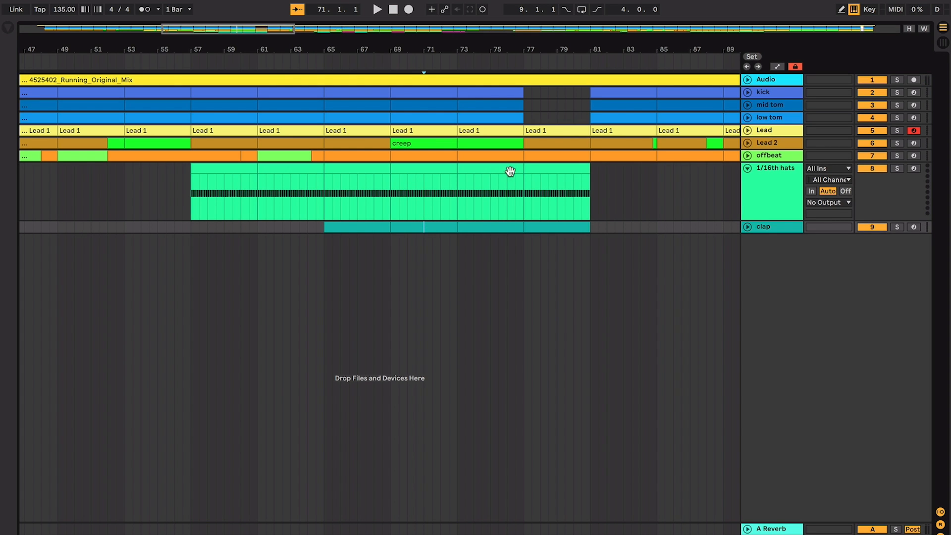
pyautogui.hscroll(-3, 421, 140)
pyautogui.click(421, 141)
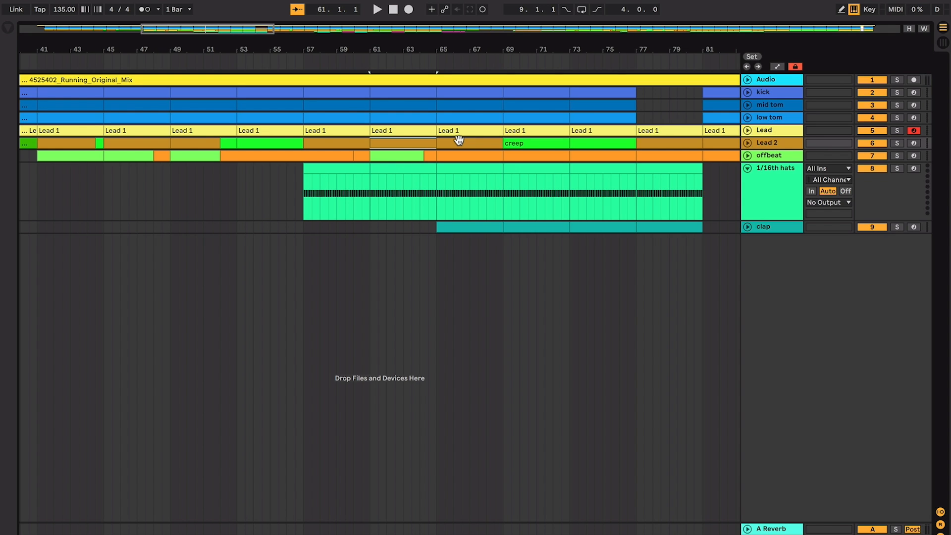
pyautogui.click(354, 170)
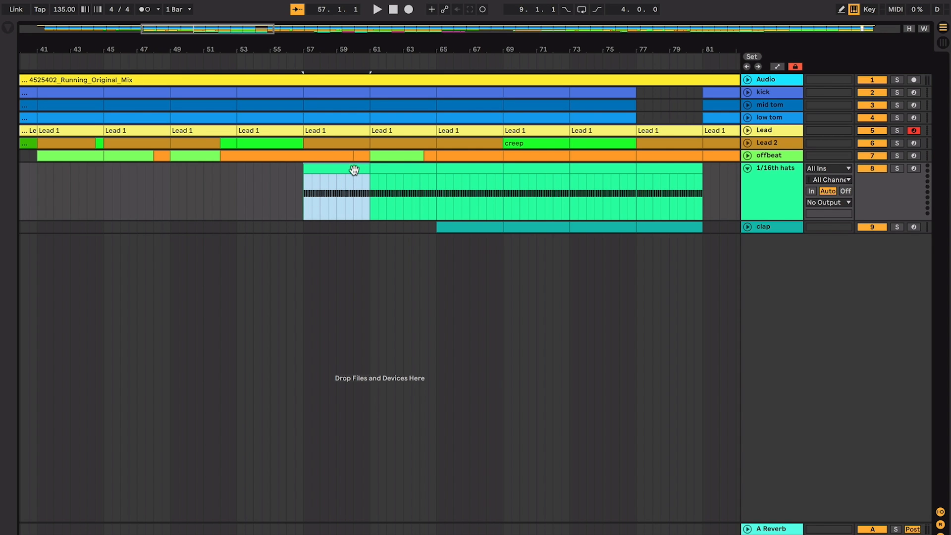
pyautogui.click(395, 155)
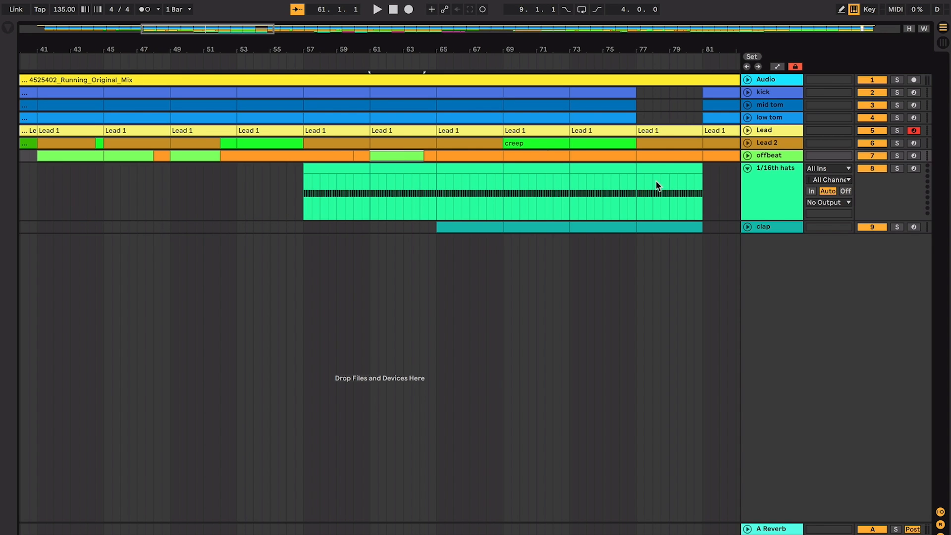
# - Unfold the offbeat track and compare its green clip at bar 61 with the 1/16th hats clip at bar 65
pyautogui.click(746, 156)
pyautogui.click(393, 155)
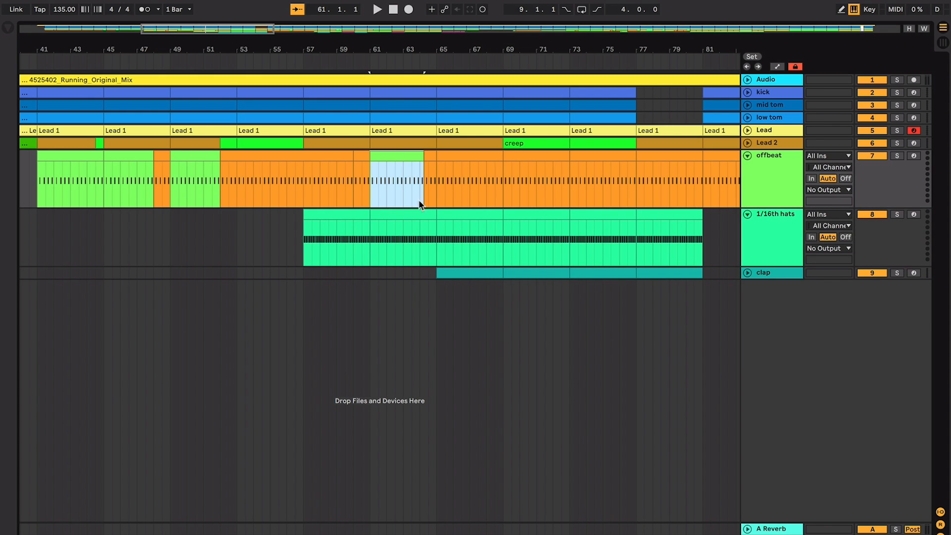
pyautogui.click(471, 213)
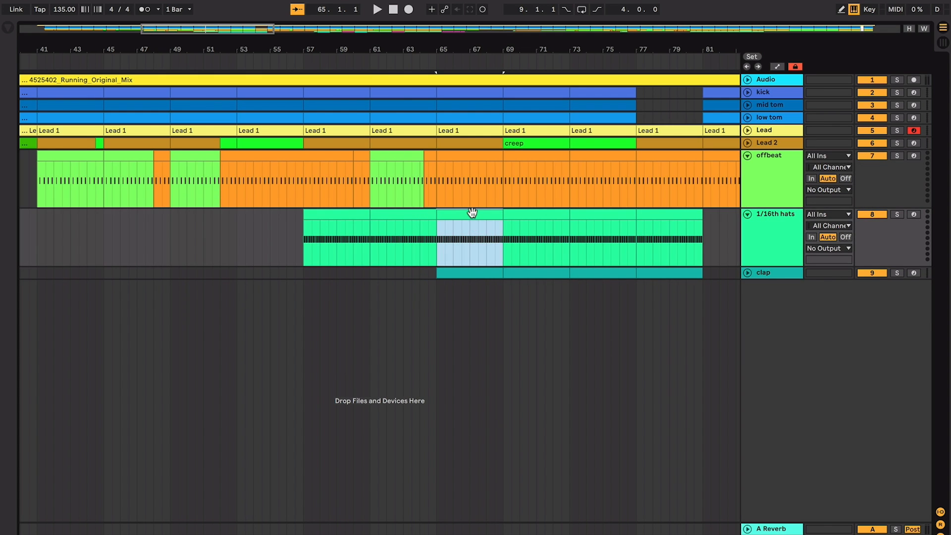
# - Unfold the clap track and compare its clips with the 1/16th hats and offbeat clips at bar 69
pyautogui.click(747, 273)
pyautogui.press('Down')
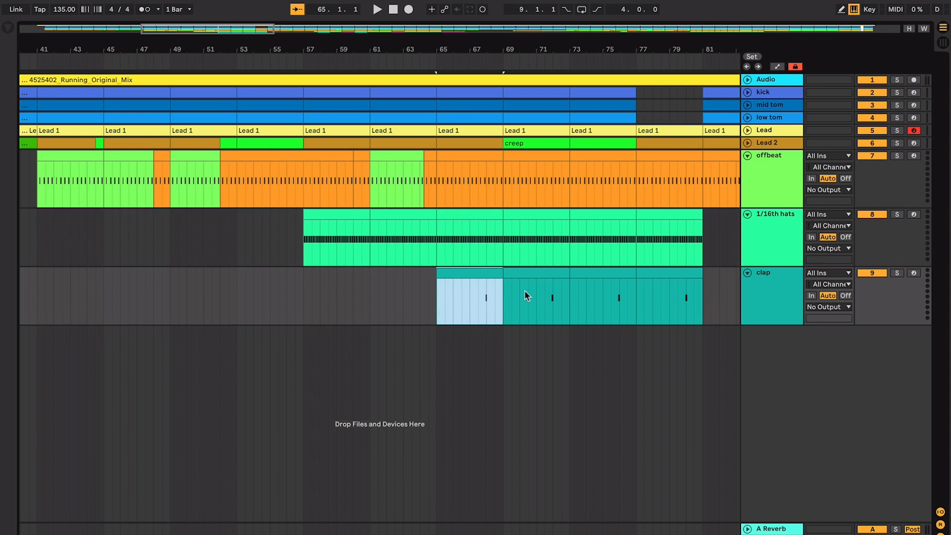
pyautogui.click(519, 252)
pyautogui.click(552, 214)
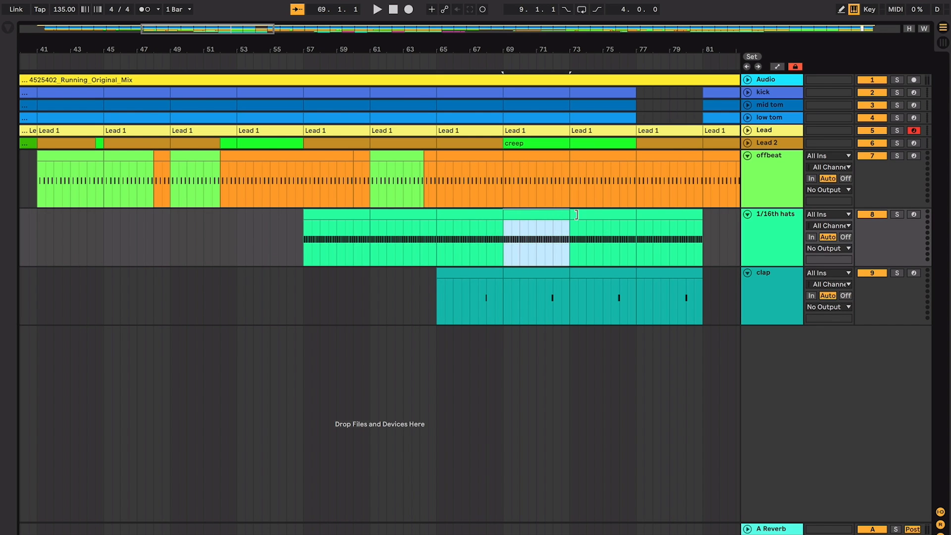
pyautogui.click(515, 155)
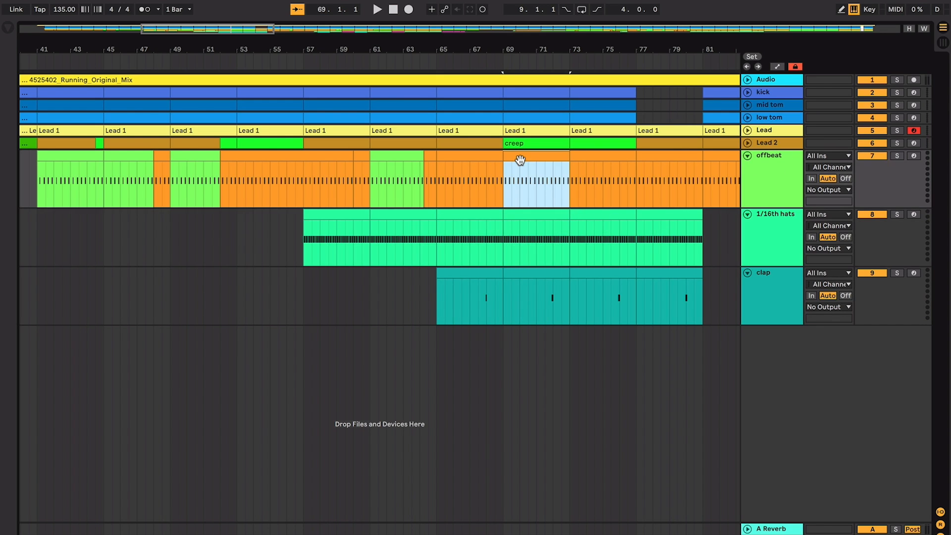
# - Unfold the Lead 2 track and compare its creep clip at bar 69 with its clip at bar 77
pyautogui.click(746, 143)
pyautogui.click(533, 144)
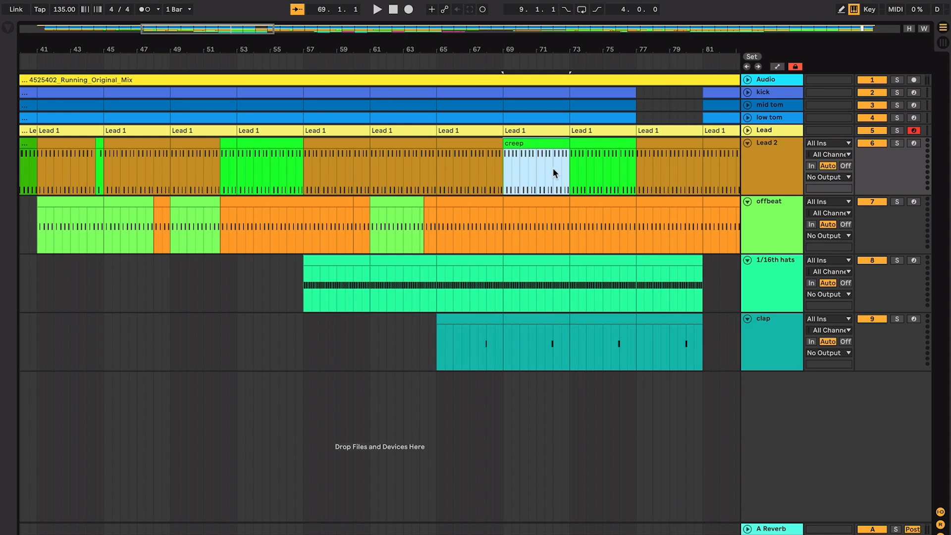
pyautogui.hscroll(3, 602, 170)
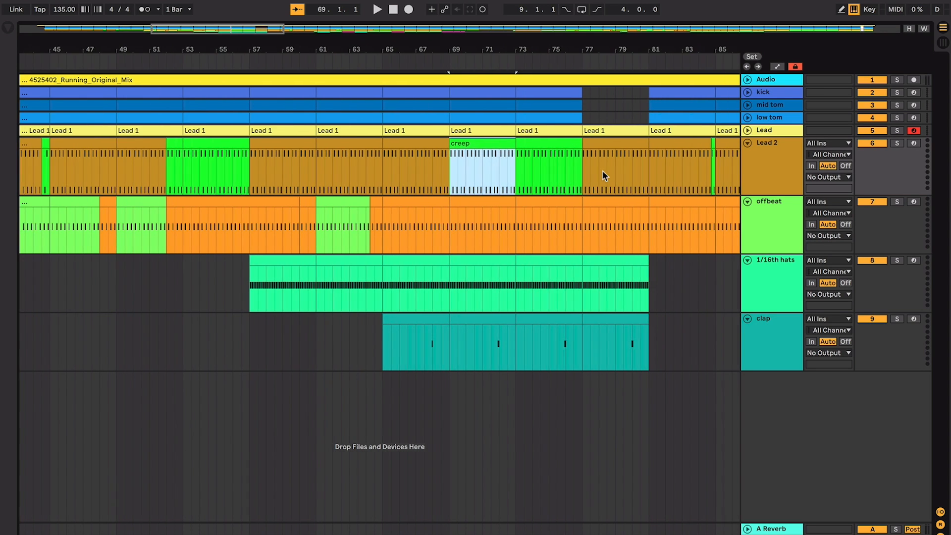
pyautogui.click(621, 147)
pyautogui.click(620, 144)
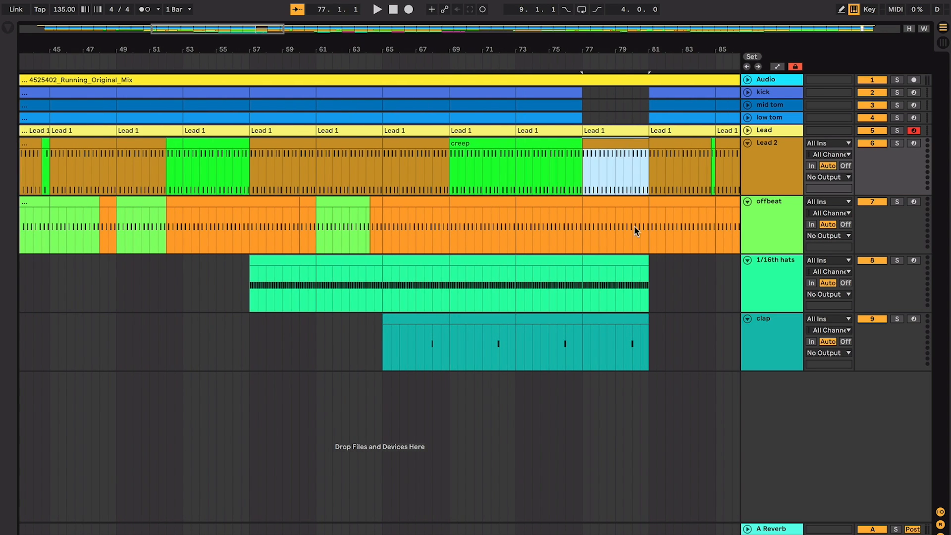
# - Examine the Lead 2 track against the gap in the kick and tom tracks between bars 77 and 81
pyautogui.click(638, 118)
pyautogui.click(626, 179)
pyautogui.hscroll(4, 626, 181)
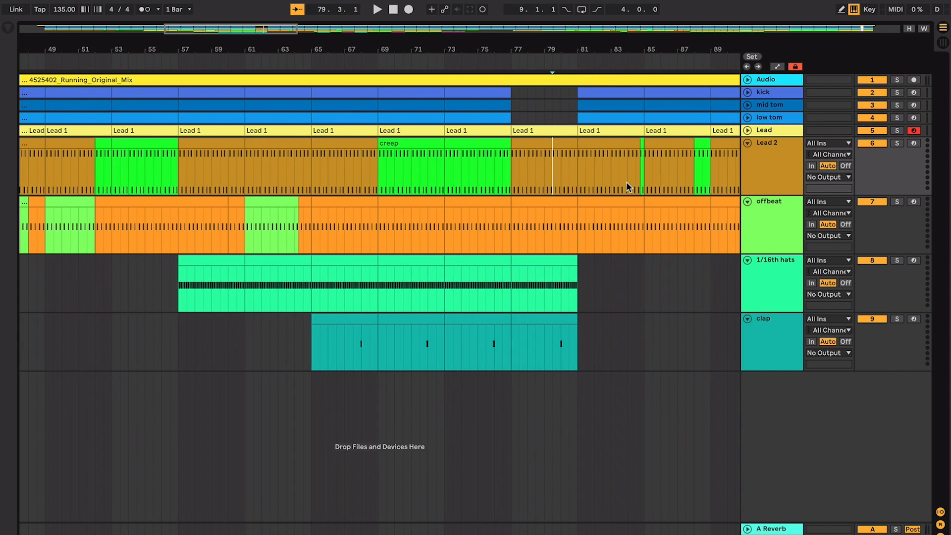
pyautogui.click(600, 181)
pyautogui.click(577, 178)
# - Select every track and unfold them all to show their clip contents
pyautogui.click(757, 106)
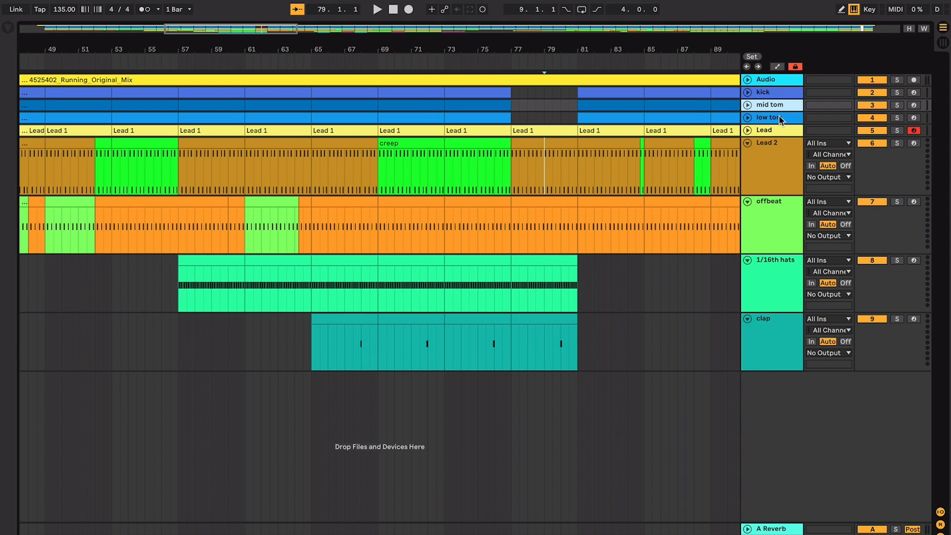
pyautogui.hotkey('ctrl', 'a')
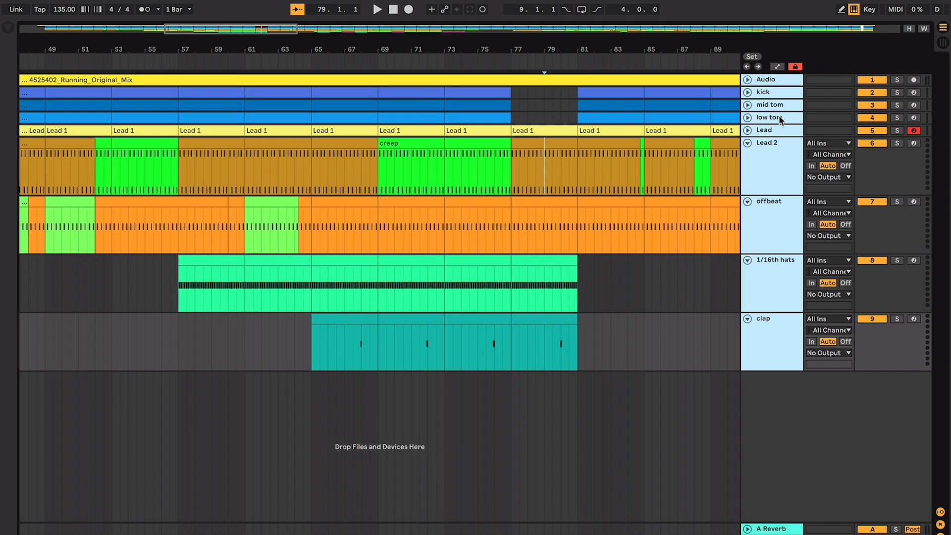
pyautogui.click(747, 117)
pyautogui.scroll(-2, 594, 221)
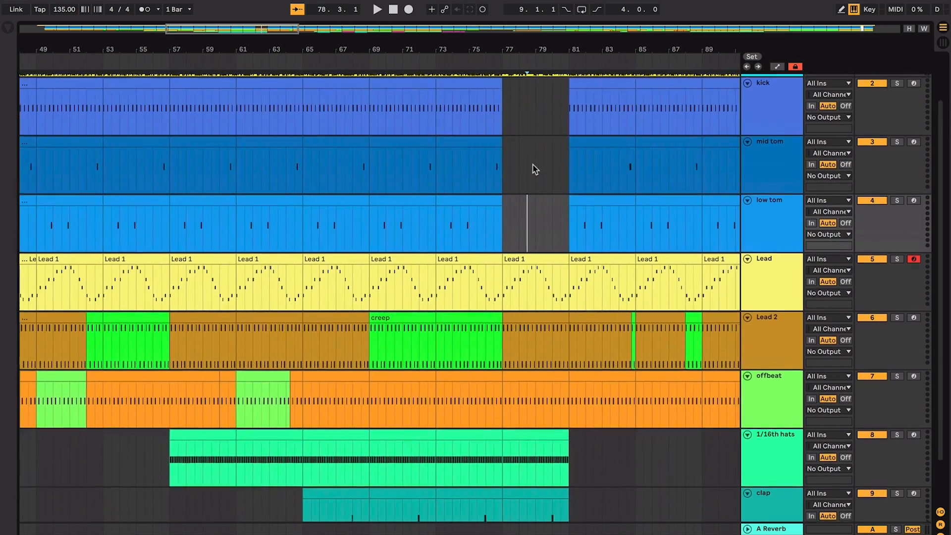
# - Play the arrangement and follow the notes of all unfolded tracks through bars 108 to 124
pyautogui.keyDown('ctrl'); pyautogui.scroll(5, 532, 169); pyautogui.keyUp('ctrl')
pyautogui.press('space')
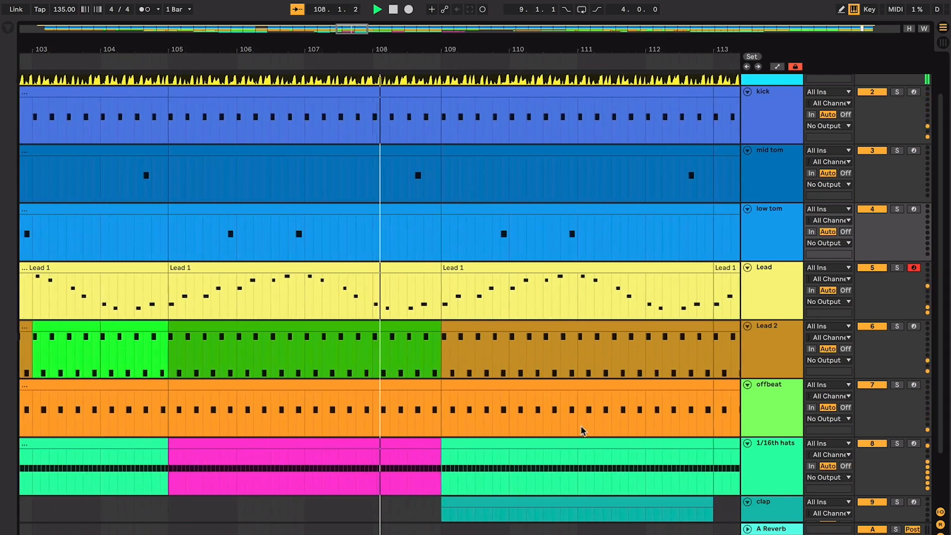
pyautogui.scroll(-3, 775, 510)
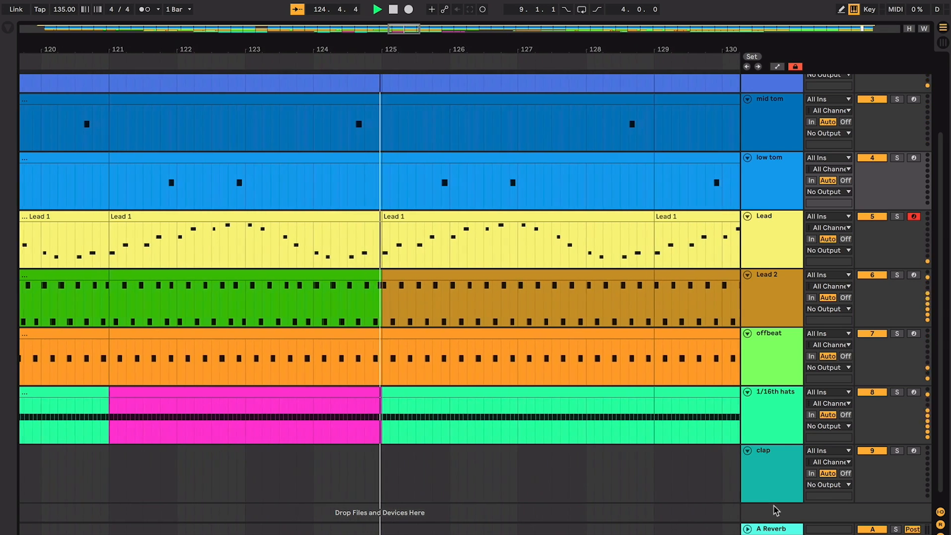
# - Delete the orange offbeat clips from bar 121 to bar 137
pyautogui.click(269, 358)
pyautogui.hscroll(-1, 197, 347)
pyautogui.hscroll(-1, 198, 347)
pyautogui.click(197, 345)
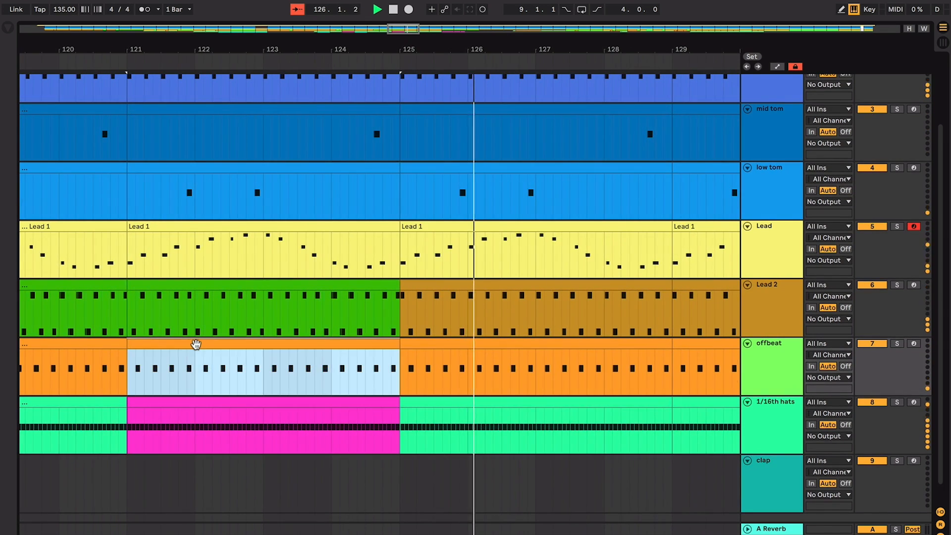
pyautogui.press('Delete')
pyautogui.press('+')
pyautogui.click(490, 340)
pyautogui.press('-')
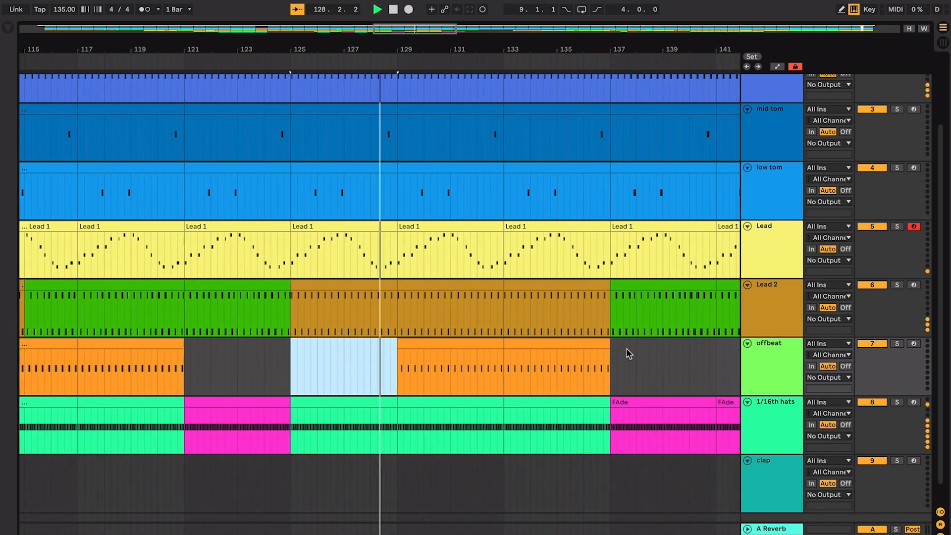
pyautogui.click(481, 346)
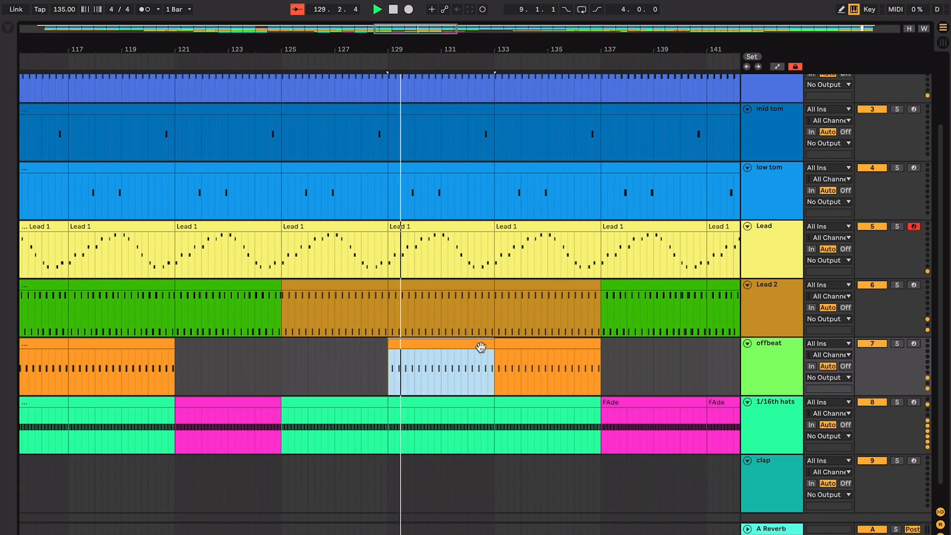
pyautogui.press('Delete')
pyautogui.click(542, 344)
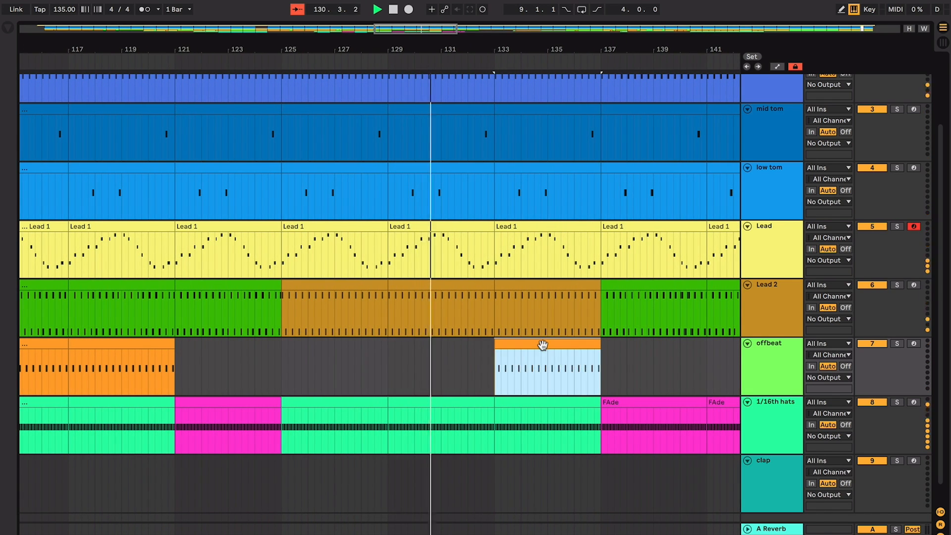
pyautogui.press('Delete')
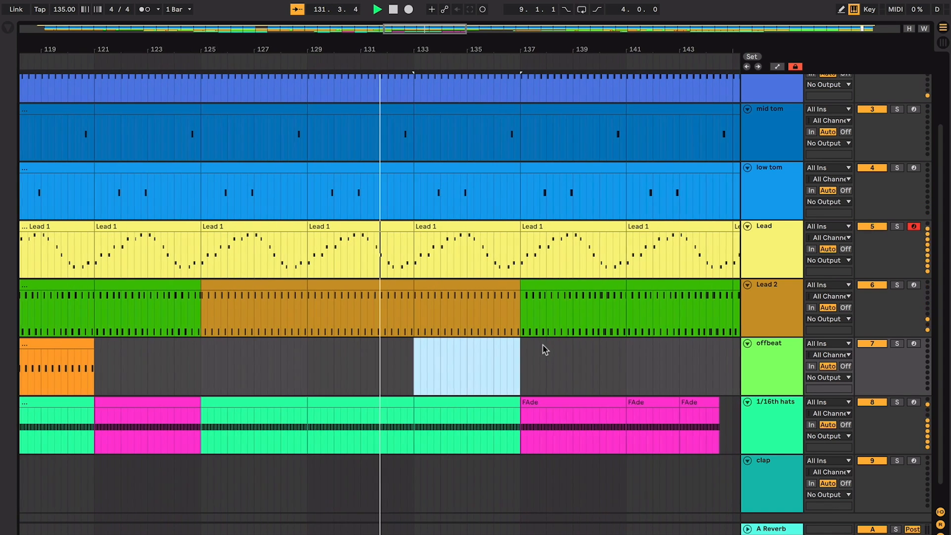
# - Extend the start of the pink FAde clip on the 1/16th hats track back to about the middle of bar 134
pyautogui.press('+')
pyautogui.press('+')
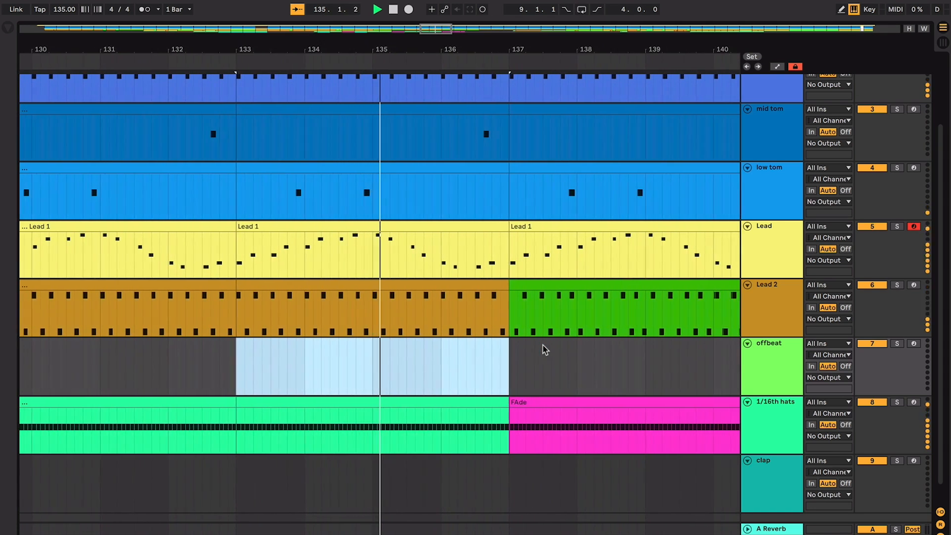
pyautogui.moveTo(489, 402); pyautogui.dragTo(322, 403)
pyautogui.click(625, 438)
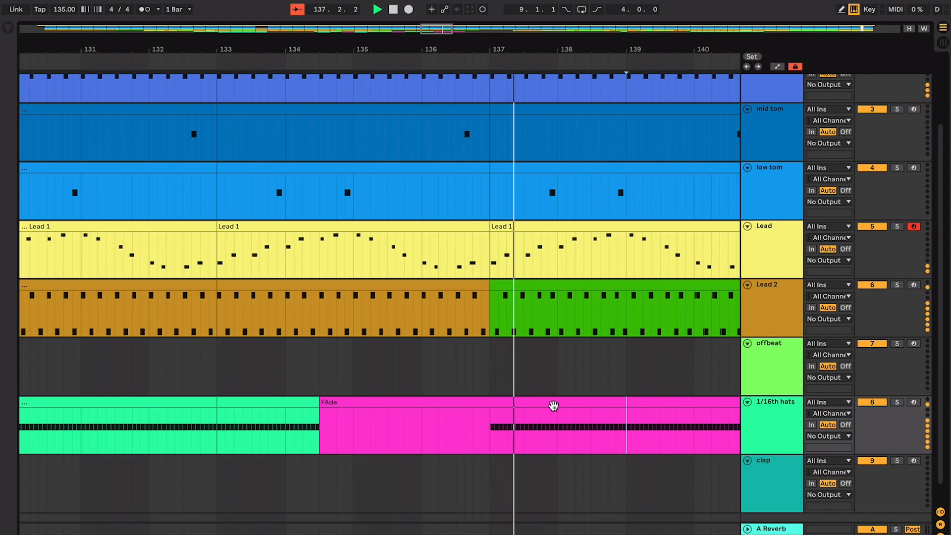
# - Follow the playback from bar 137 to bar 165, checking the audio against the lead, offbeat, hats and tom clips
pyautogui.hscroll(4, 553, 406)
pyautogui.press('alt+super+f')
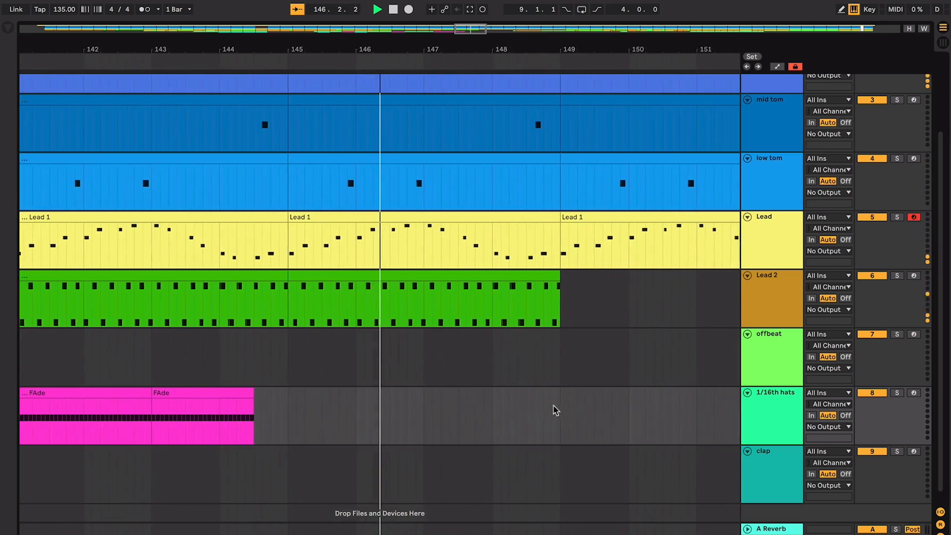
pyautogui.scroll(3, 553, 405)
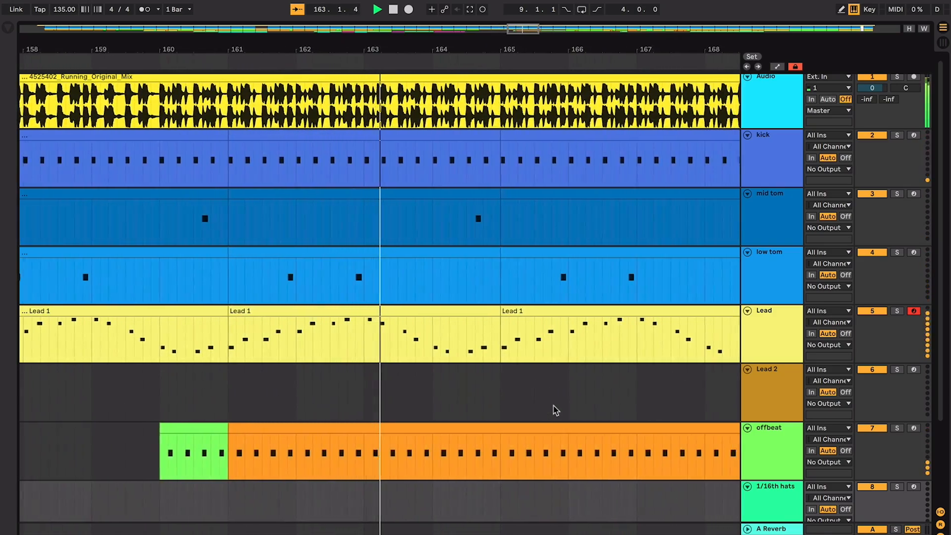
pyautogui.scroll(-3, 554, 406)
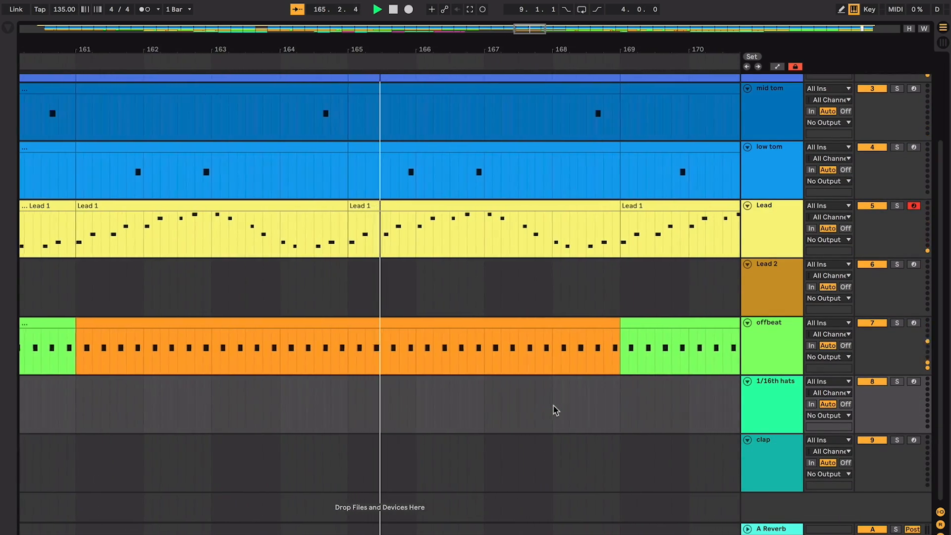
# - Stop playback and survey the whole arrangement, comparing where the clips of each track start and end
pyautogui.scroll(1, 553, 405)
pyautogui.press('-')
pyautogui.press('-')
pyautogui.press('-')
pyautogui.press('-')
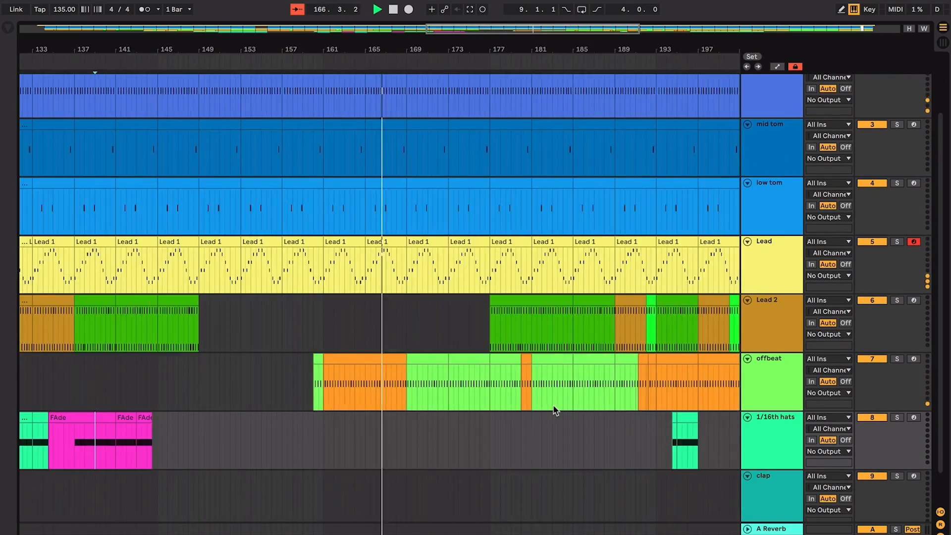
pyautogui.press('-')
pyautogui.press('-')
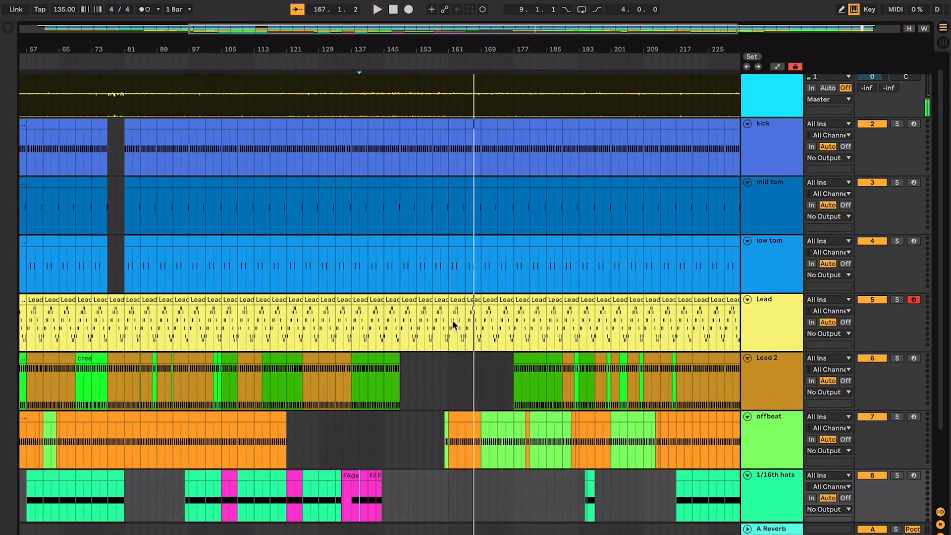
pyautogui.hscroll(-5, 435, 340)
pyautogui.hscroll(-2, 435, 340)
pyautogui.scroll(-1, 434, 340)
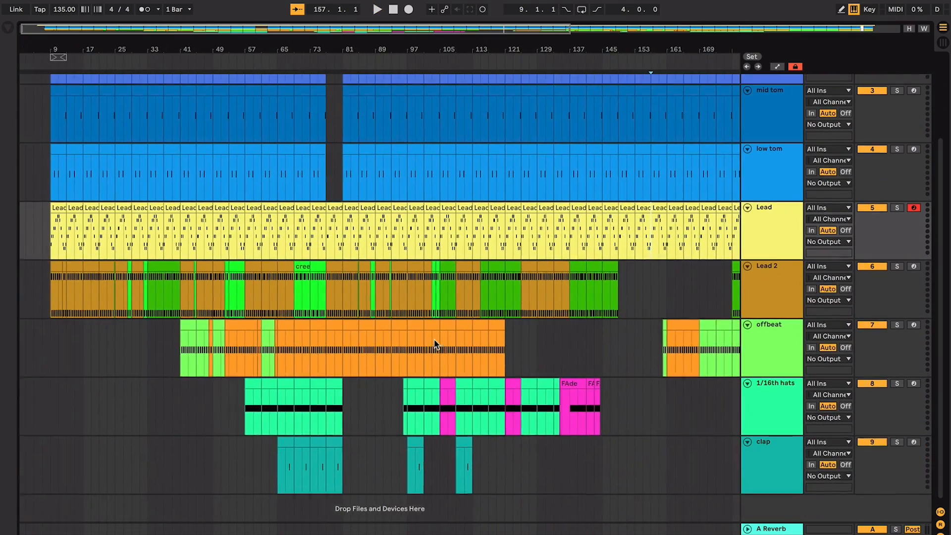
pyautogui.scroll(3, 434, 340)
pyautogui.hscroll(7, 434, 340)
pyautogui.scroll(-3, 433, 338)
pyautogui.hscroll(6, 434, 338)
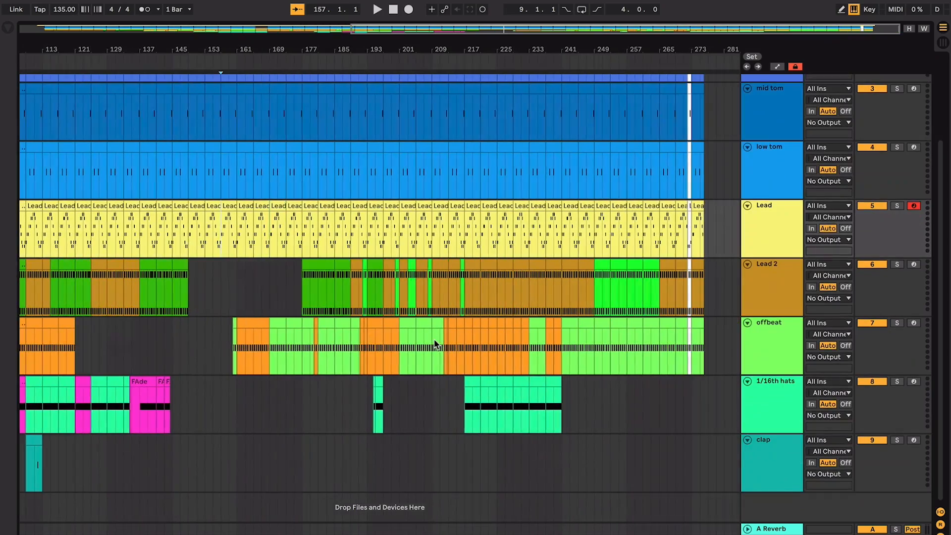
pyautogui.hscroll(-14, 435, 341)
pyautogui.scroll(3, 435, 341)
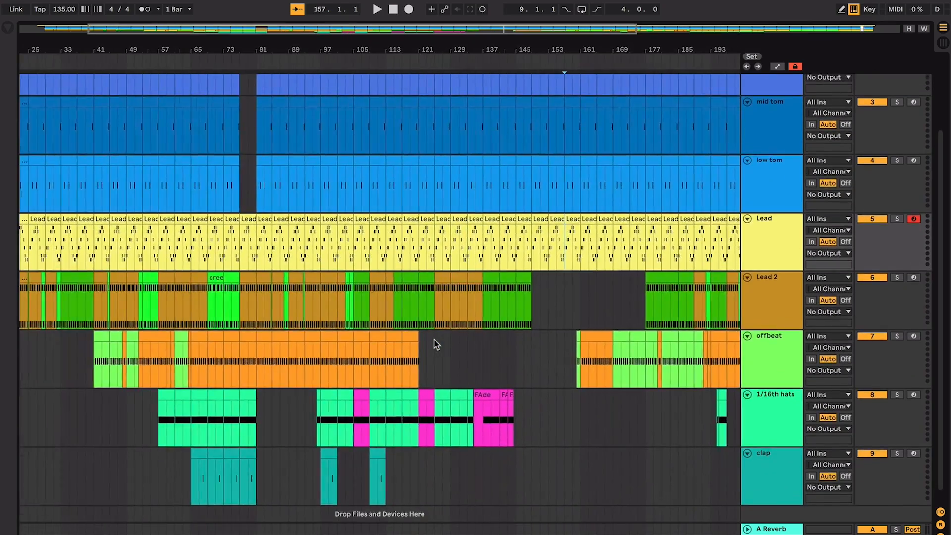
# - Highlight the mid tom and low tom clips from bar 9 to bar 73, and place the start position at bar 73
pyautogui.scroll(1, 434, 341)
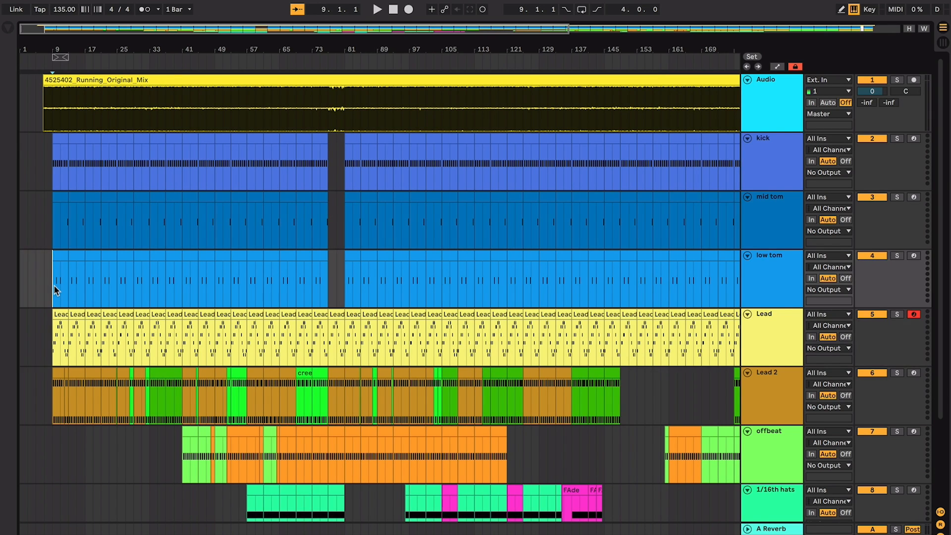
pyautogui.moveTo(55, 287)
pyautogui.mouseDown()
pyautogui.moveTo(310, 189)
pyautogui.moveTo(319, 208)
pyautogui.mouseUp()
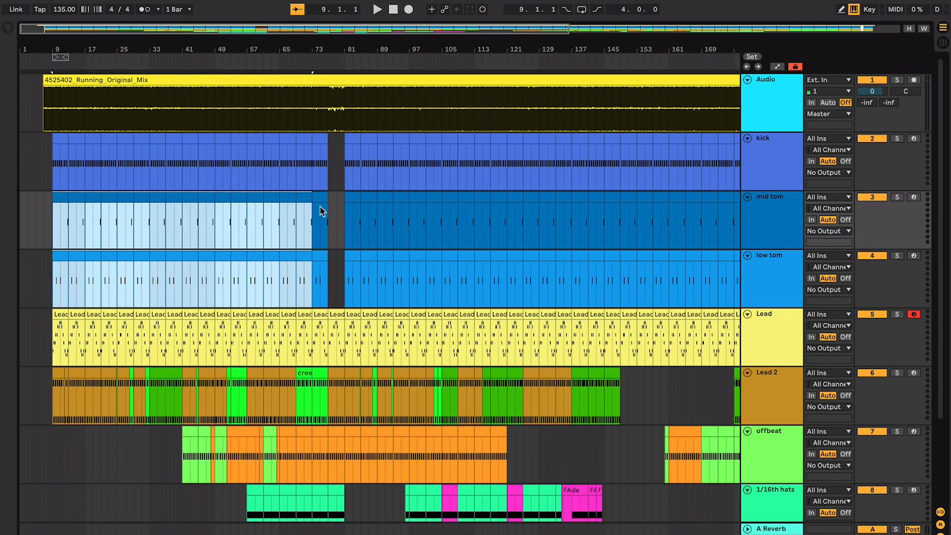
pyautogui.click(319, 208)
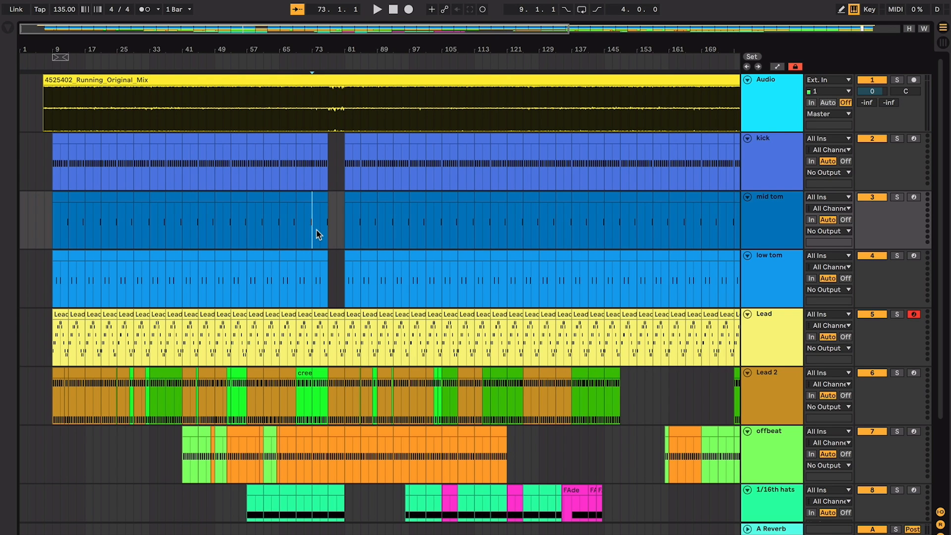
# - Play from bar 73 and again from bar 77 to hear the kick and tom gap before bar 81
pyautogui.press('space')
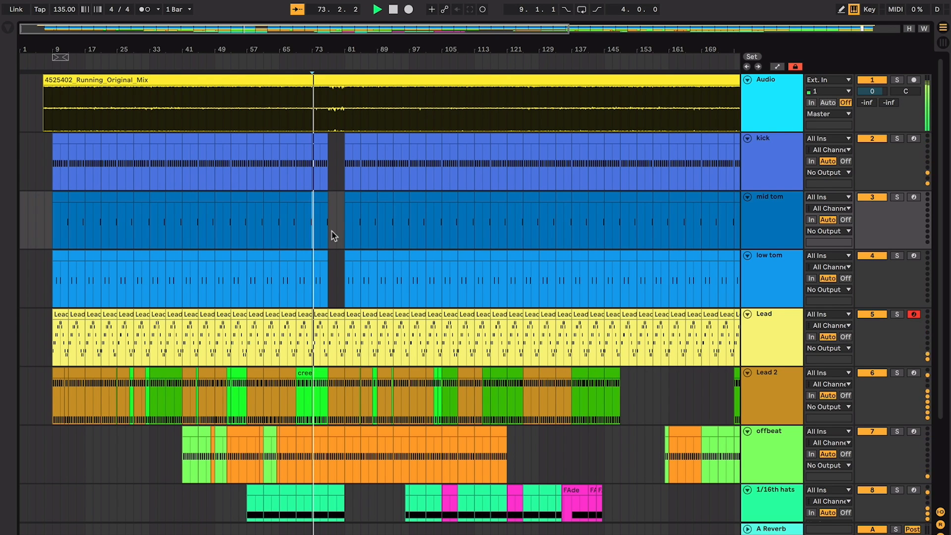
pyautogui.press('+')
pyautogui.press('+')
pyautogui.click(421, 246)
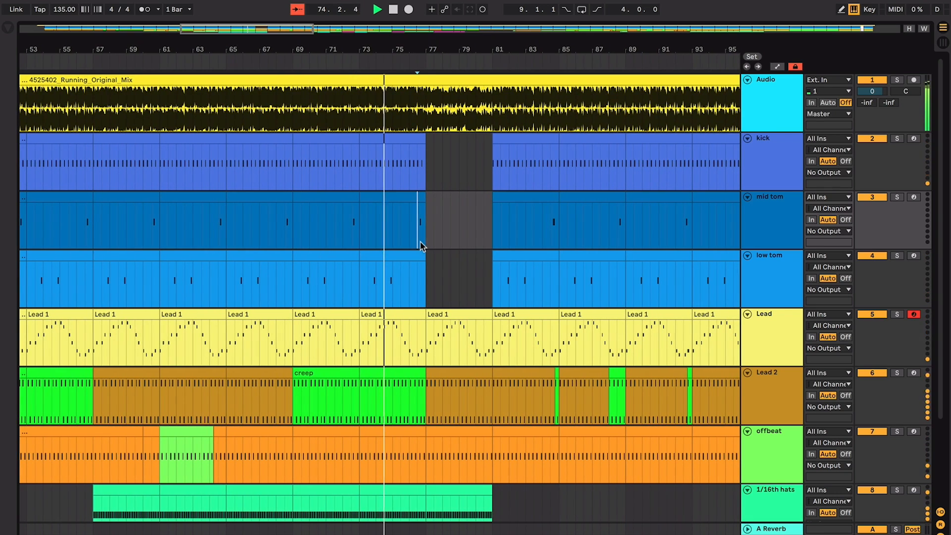
pyautogui.press('space')
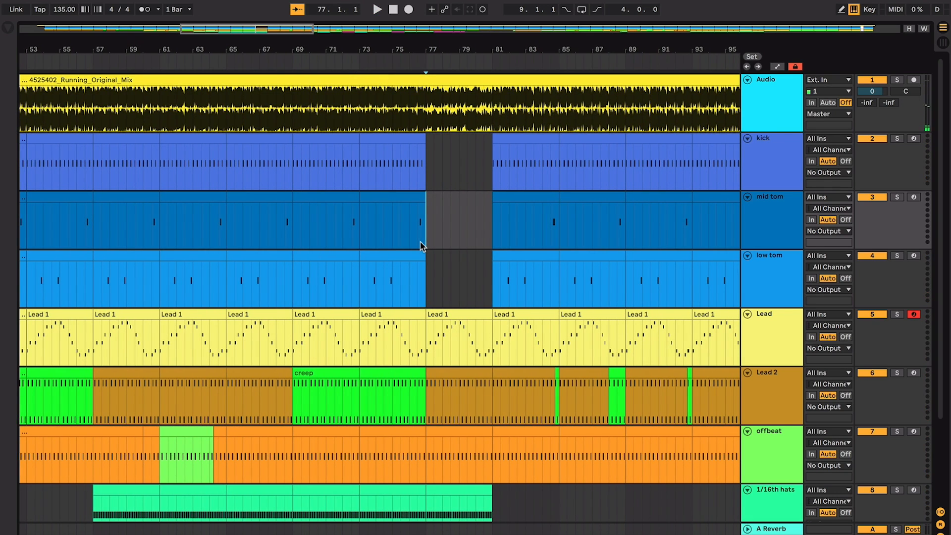
pyautogui.press('space')
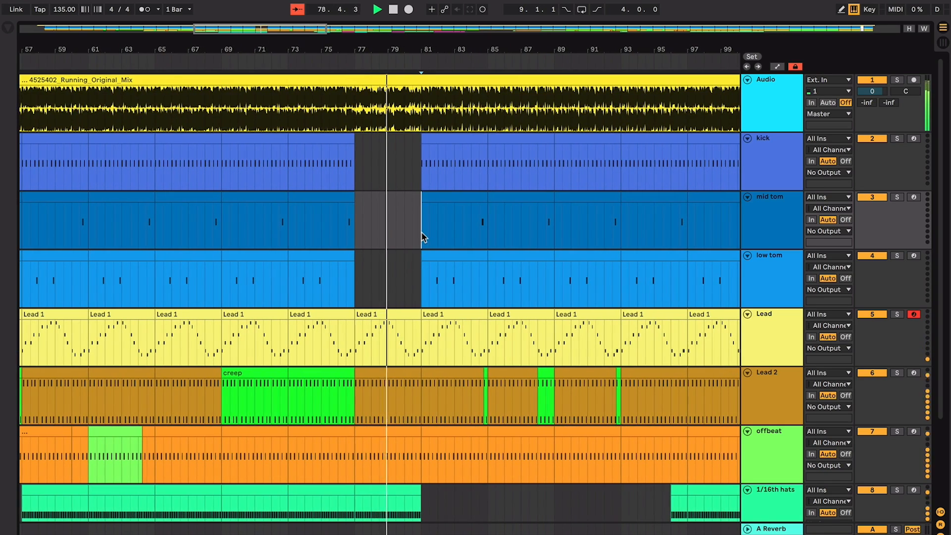
# - Sample the continuing kick and tom patterns by playing briefly around bars 119, 141 and 149
pyautogui.press('-')
pyautogui.press('-')
pyautogui.press('-')
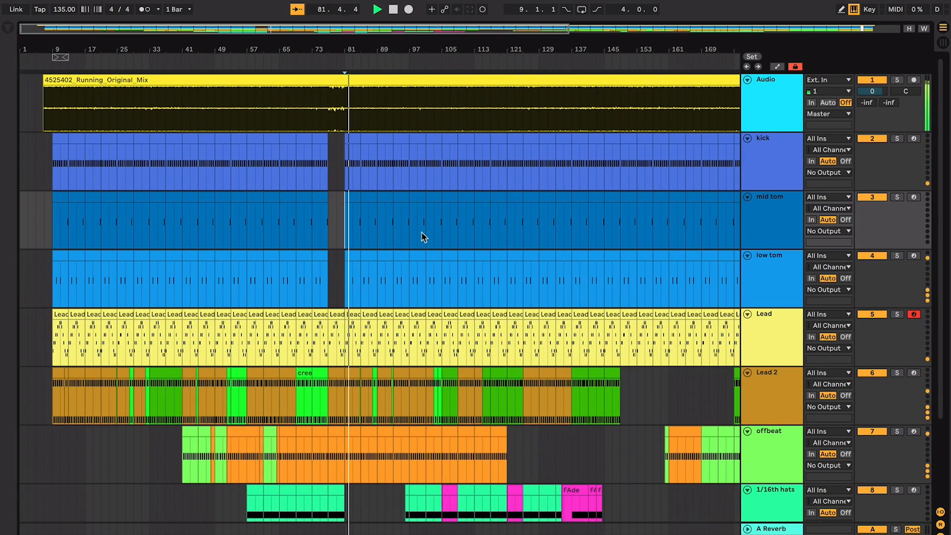
pyautogui.press('space')
pyautogui.click(429, 236)
pyautogui.press('space')
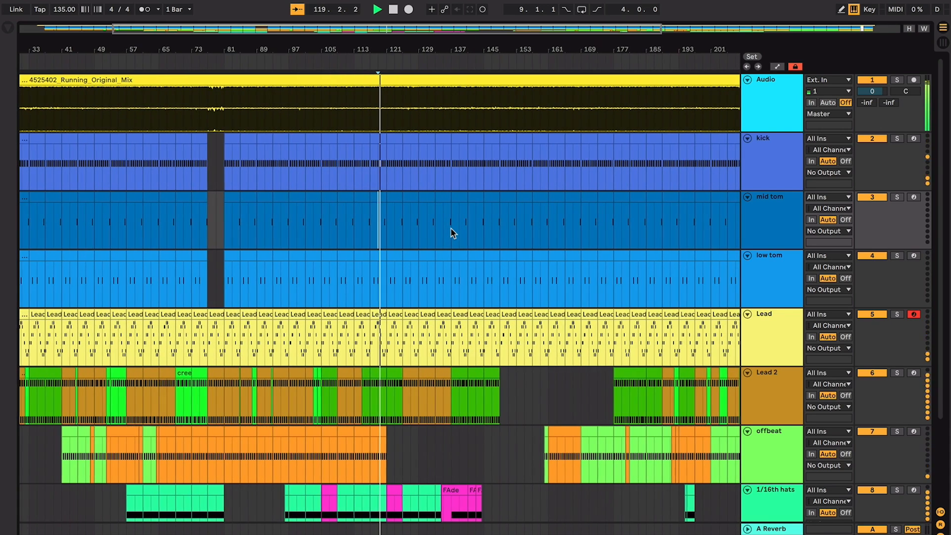
pyautogui.click(471, 262)
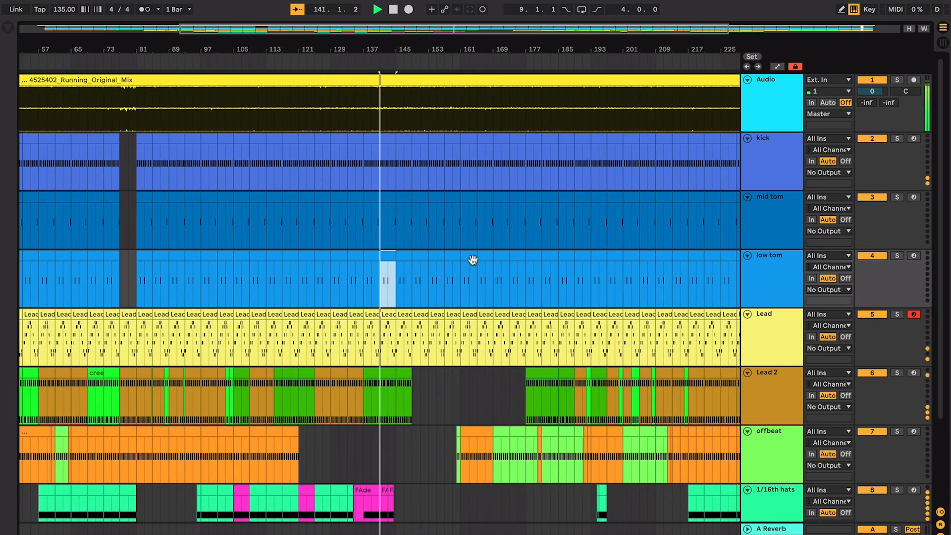
pyautogui.press('space')
pyautogui.press('space')
pyautogui.click(409, 288)
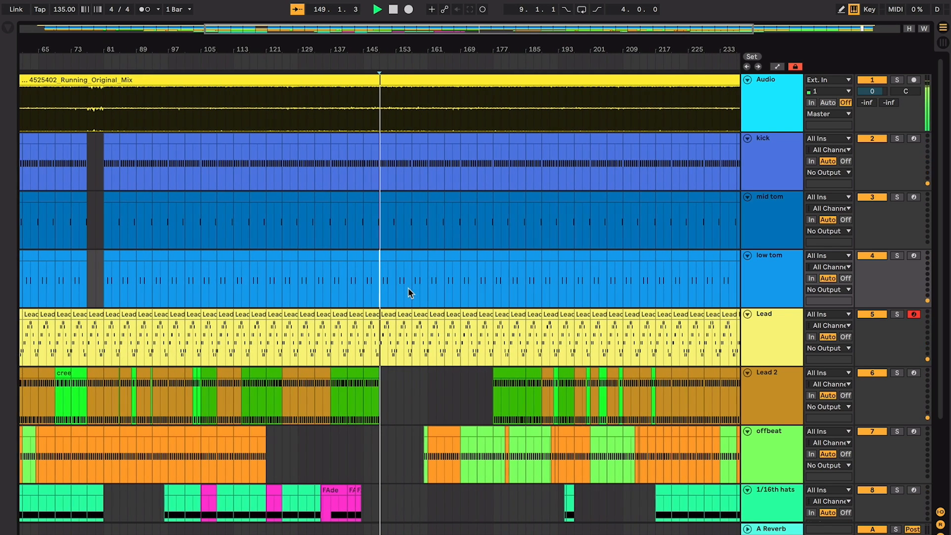
# - Stop playback and highlight the empty Lead 2 stretch between bars 149 and 177, placing the start position at bar 149
pyautogui.press('space')
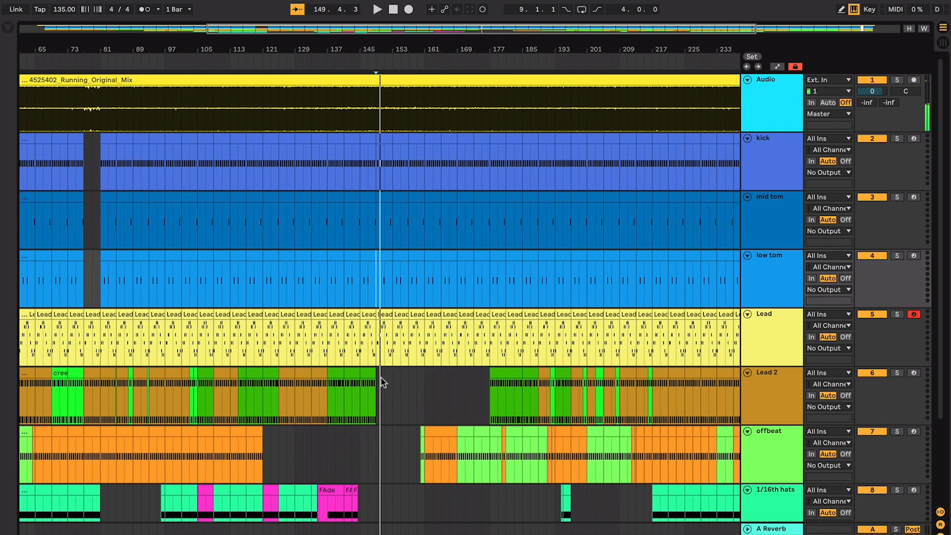
pyautogui.moveTo(377, 381); pyautogui.dragTo(495, 379)
pyautogui.hscroll(-3, 461, 334)
pyautogui.click(454, 345)
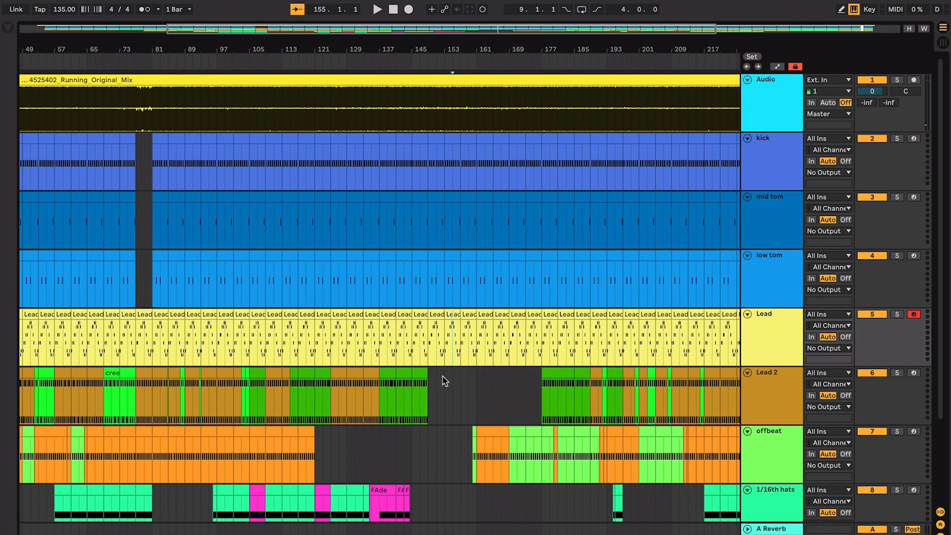
pyautogui.click(444, 380)
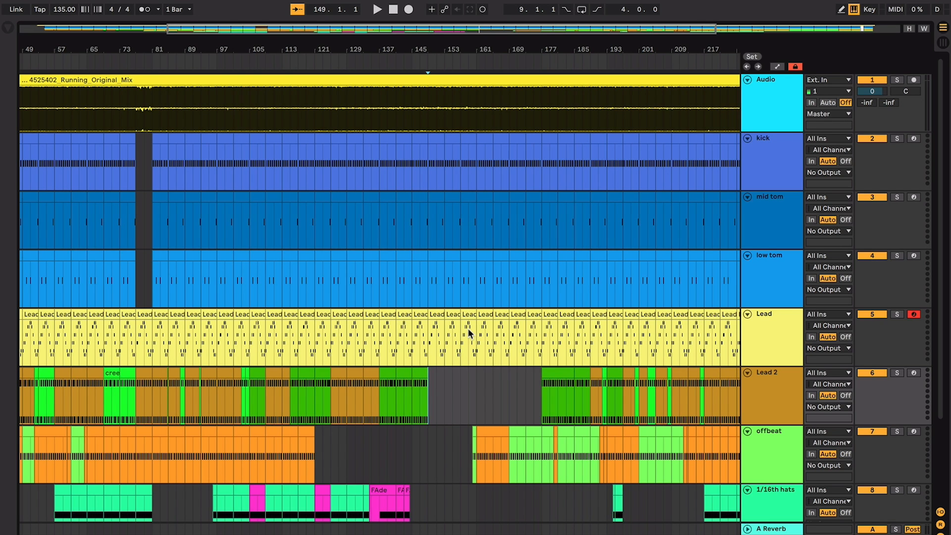
# - Play on from bar 149 to hear the Lead 2 gap and where the offbeat and Lead 2 parts return
pyautogui.press('+')
pyautogui.press('+')
pyautogui.press('space')
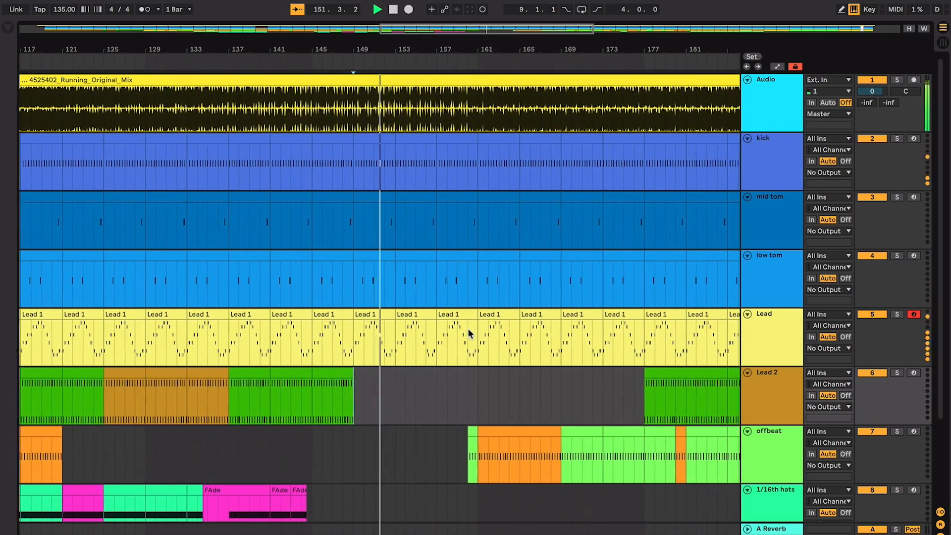
pyautogui.scroll(-2, 445, 396)
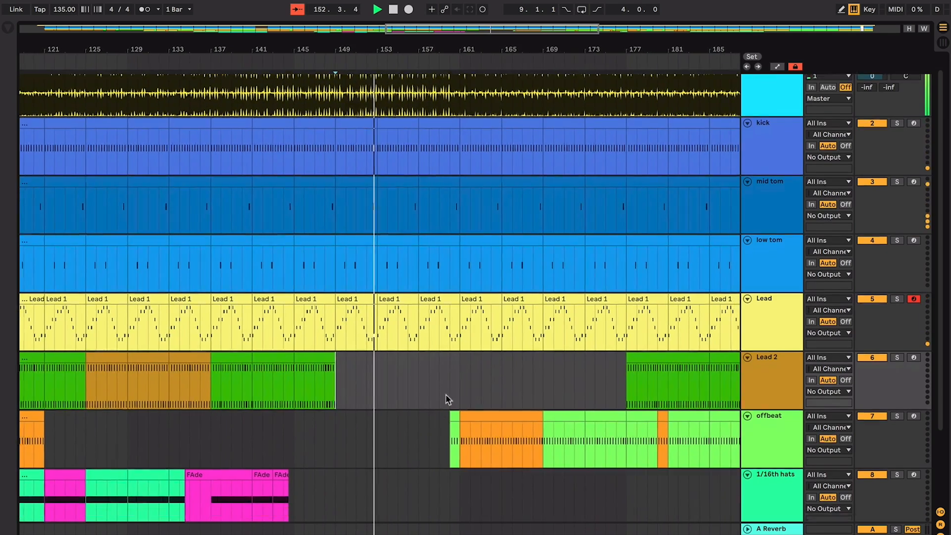
pyautogui.scroll(5, 456, 382)
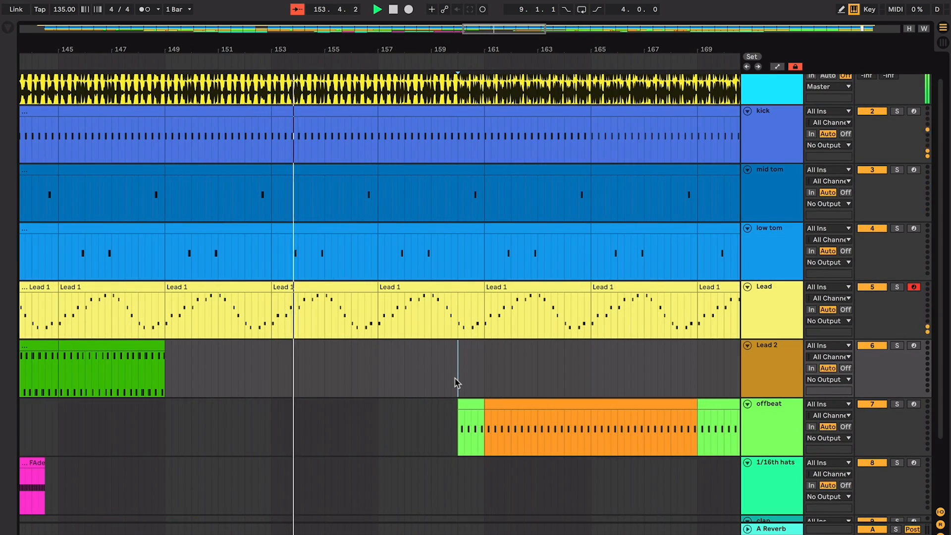
pyautogui.scroll(3, 456, 382)
pyautogui.press('space')
pyautogui.press('space')
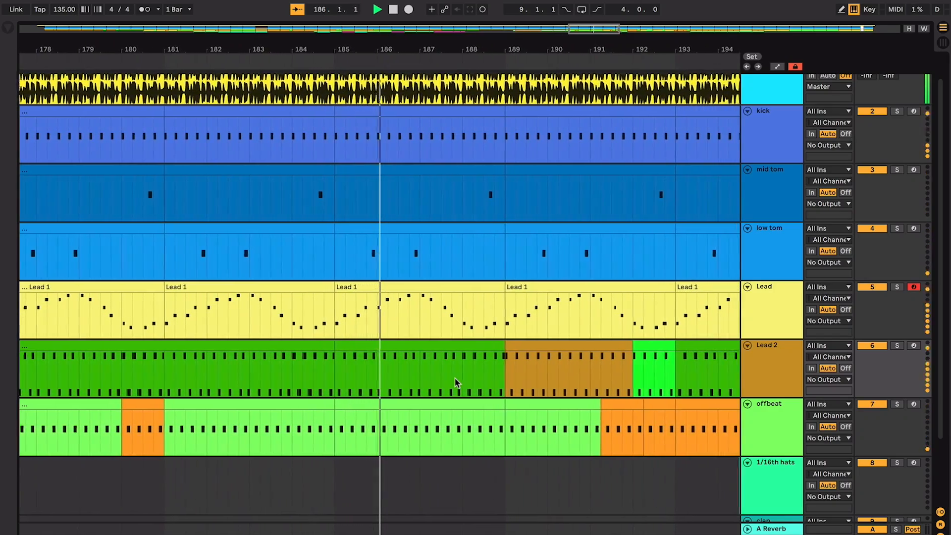
pyautogui.press('-')
pyautogui.press('-')
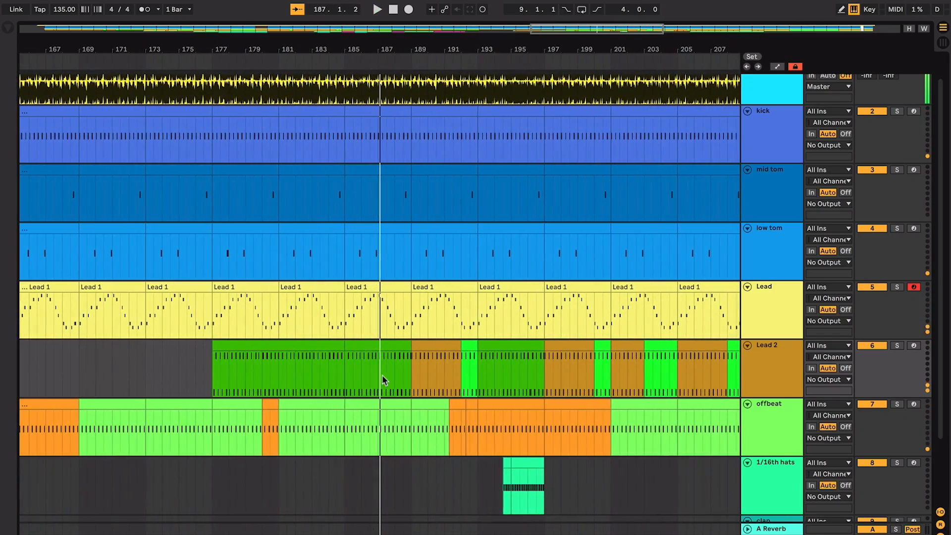
# - Select the short orange offbeat clip at bar 180 and play it repeatedly
pyautogui.click(285, 407)
pyautogui.press('space')
pyautogui.click(272, 406)
pyautogui.press('+')
pyautogui.press('+')
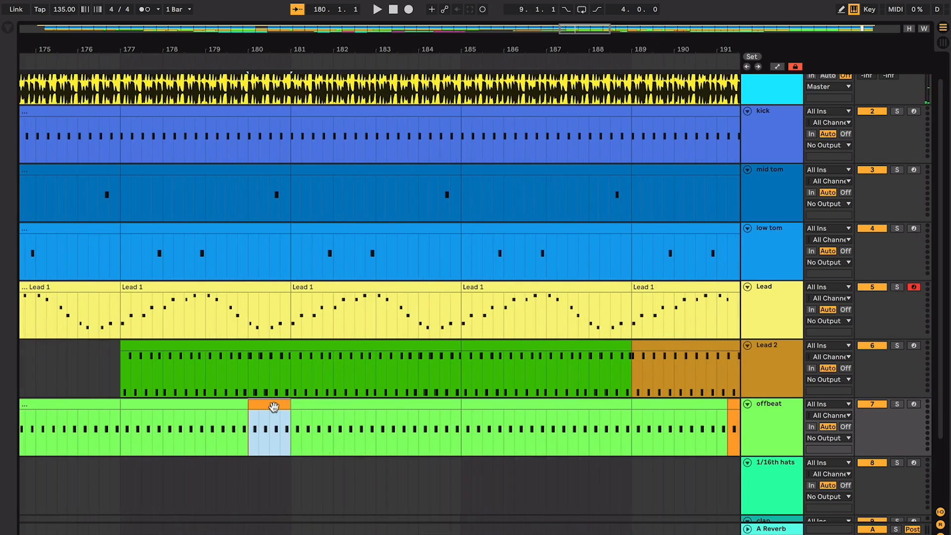
pyautogui.press('space')
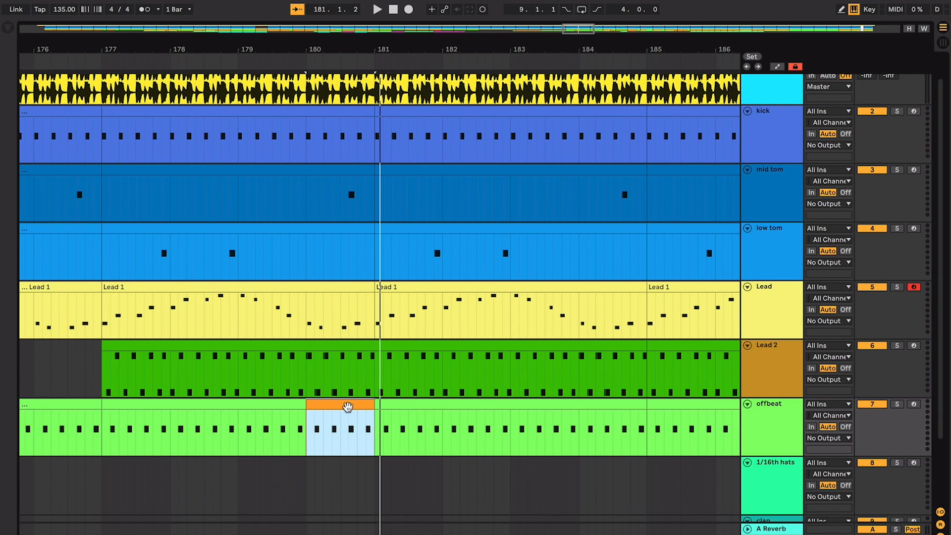
pyautogui.press('space')
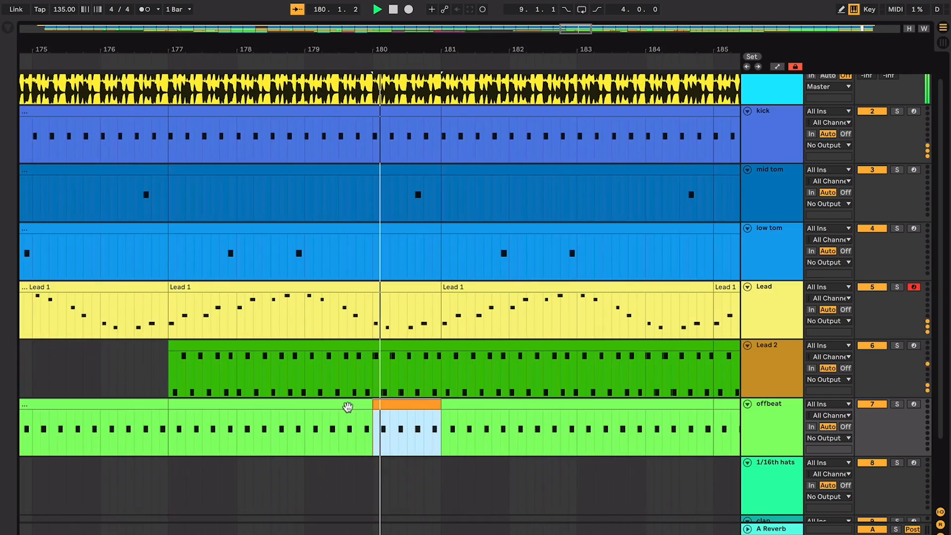
pyautogui.press('space')
# - Listen to the green offbeat clips starting at bars 181 and 185 for comparison with the orange one
pyautogui.click(445, 406)
pyautogui.press('space')
pyautogui.press('-')
pyautogui.press('-')
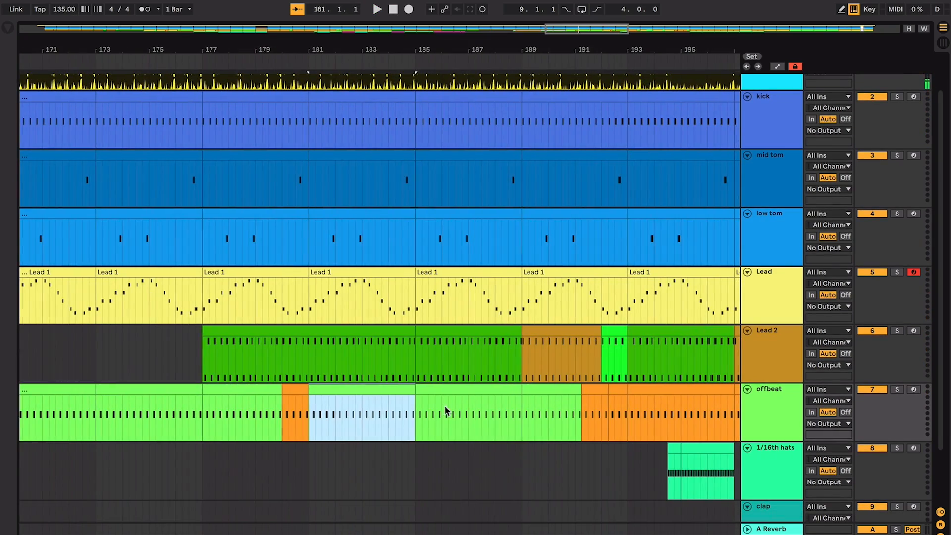
pyautogui.click(444, 405)
pyautogui.scroll(2, 438, 394)
pyautogui.press('space')
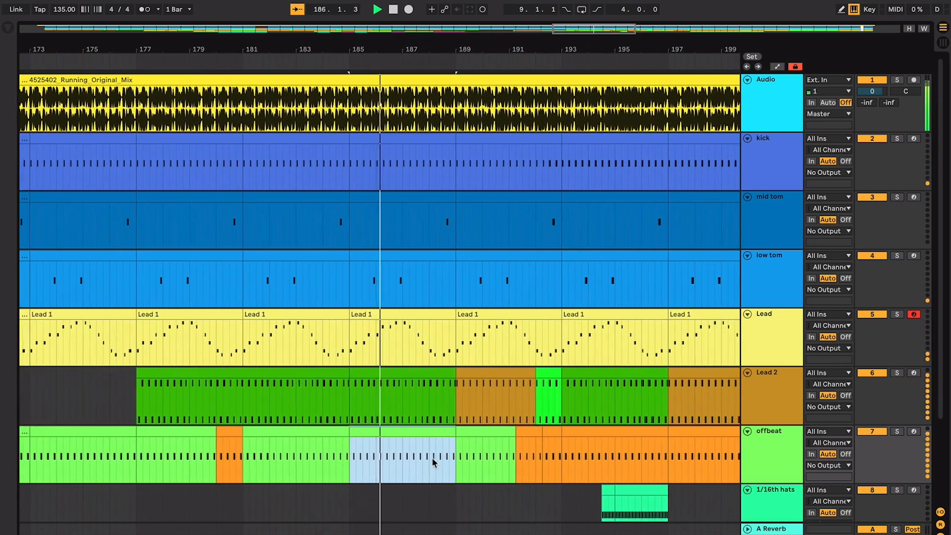
# - Extend the orange offbeat clip that begins just after bar 191 so it starts at bar 190
pyautogui.click(431, 457)
pyautogui.scroll(-2, 432, 456)
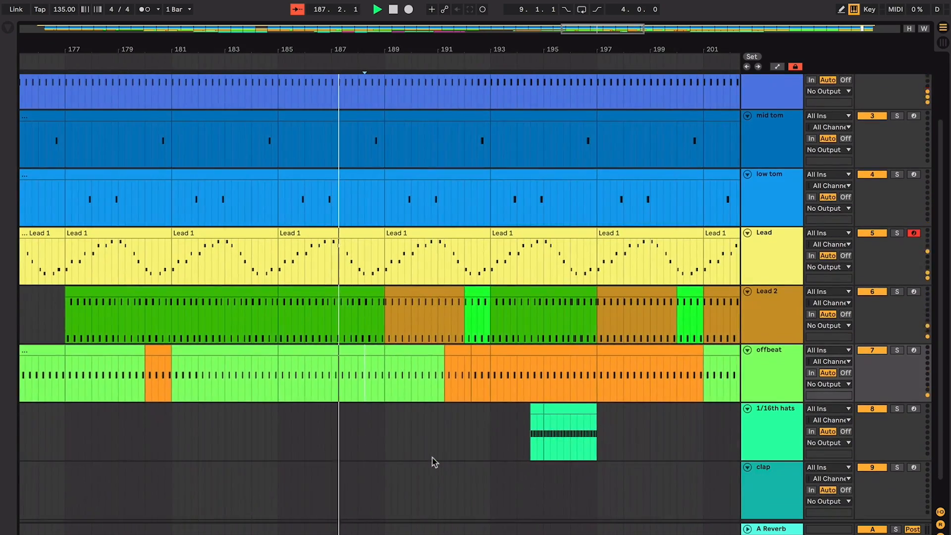
pyautogui.press('+')
pyautogui.press('+')
pyautogui.press('+')
pyautogui.click(439, 444)
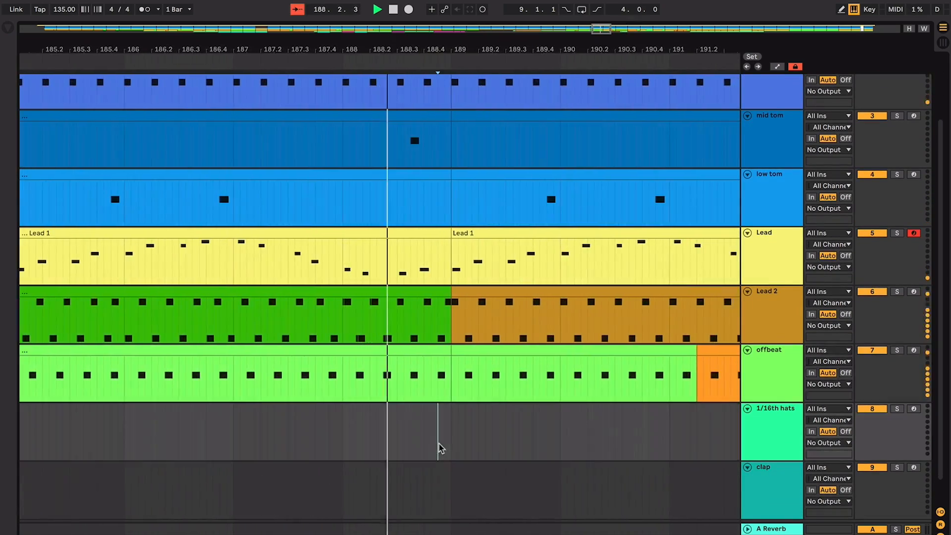
pyautogui.press('+')
pyautogui.press('-')
pyautogui.press('-')
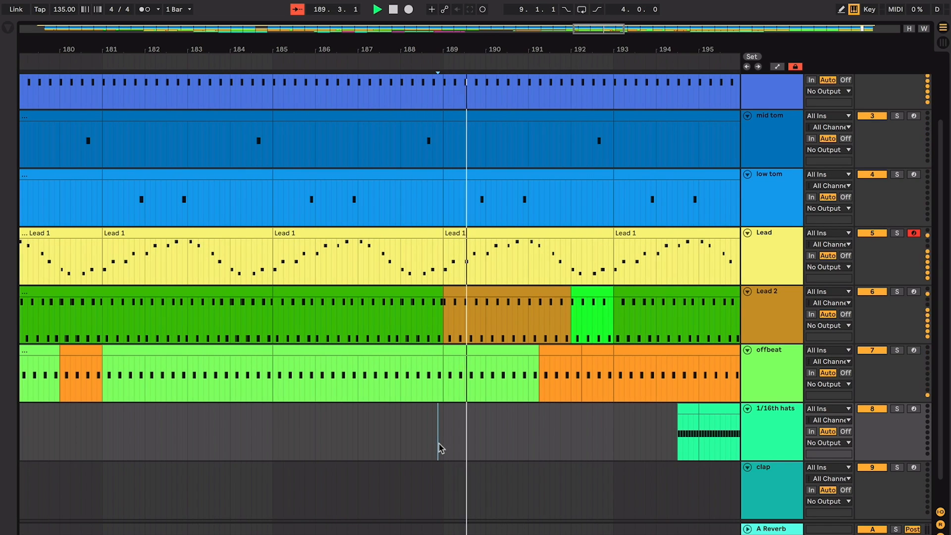
pyautogui.moveTo(548, 361); pyautogui.dragTo(483, 355)
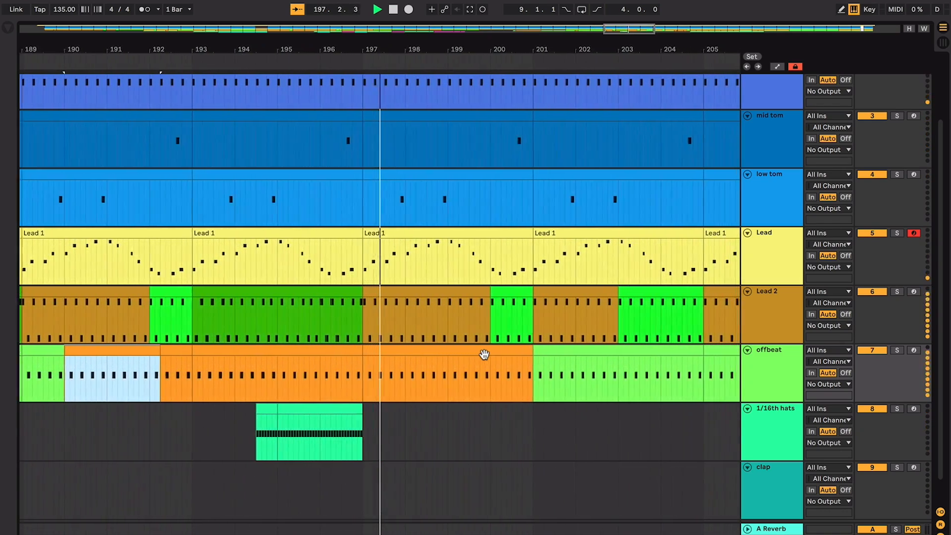
# - Fold all tracks to compact height and unfold them again
pyautogui.click(766, 314)
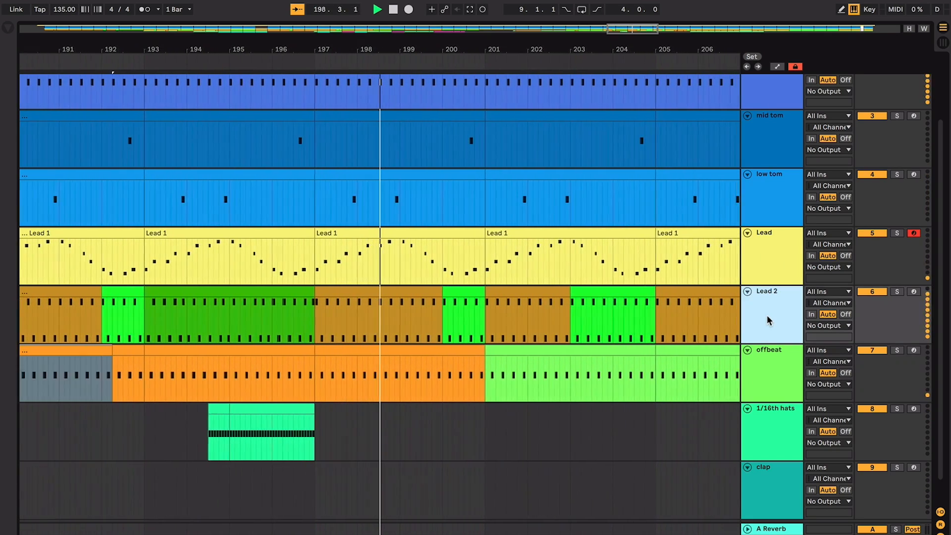
pyautogui.hotkey('ctrl', 'a')
pyautogui.click(747, 292)
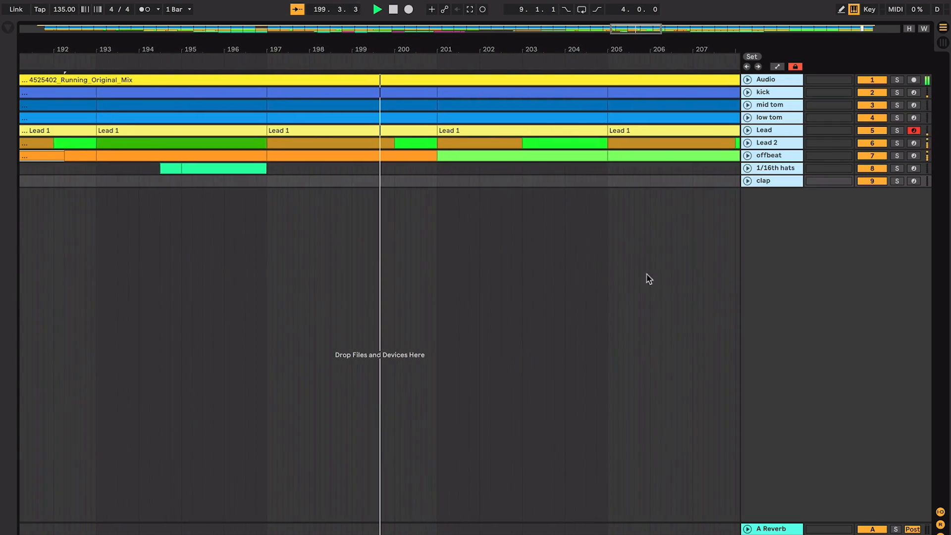
pyautogui.click(553, 257)
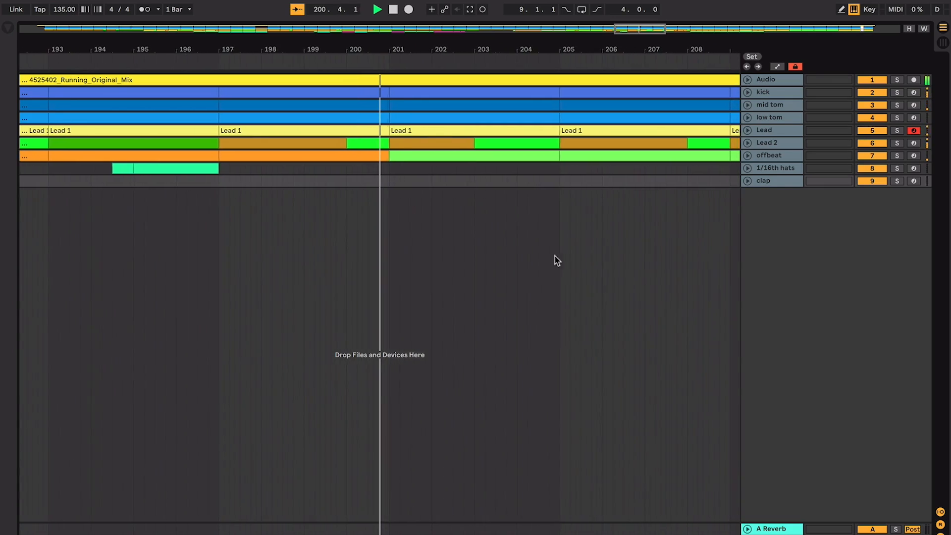
pyautogui.click(775, 132)
pyautogui.hotkey('ctrl', 'a')
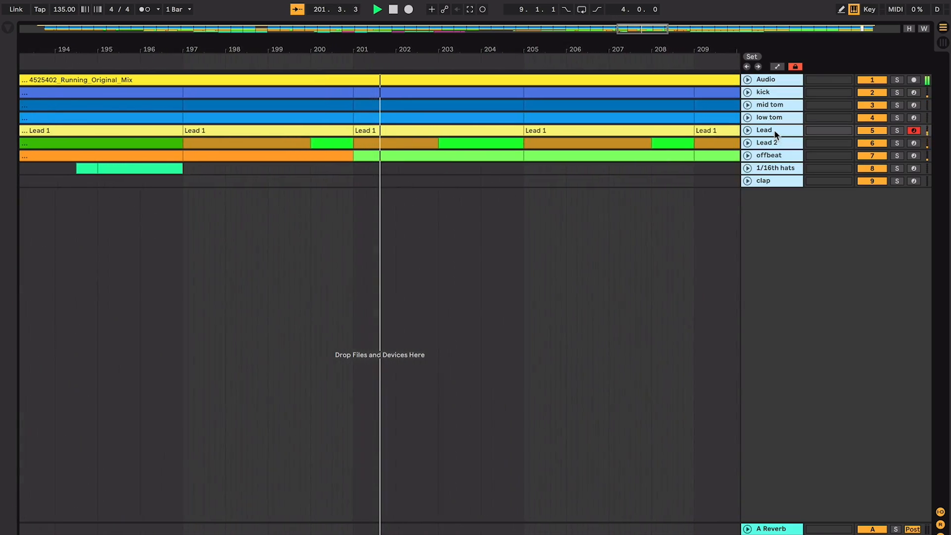
pyautogui.click(747, 131)
# - Follow the playback from bar 203, comparing the Lead 2 and offbeat clips with the audio in close-up
pyautogui.press('-')
pyautogui.press('-')
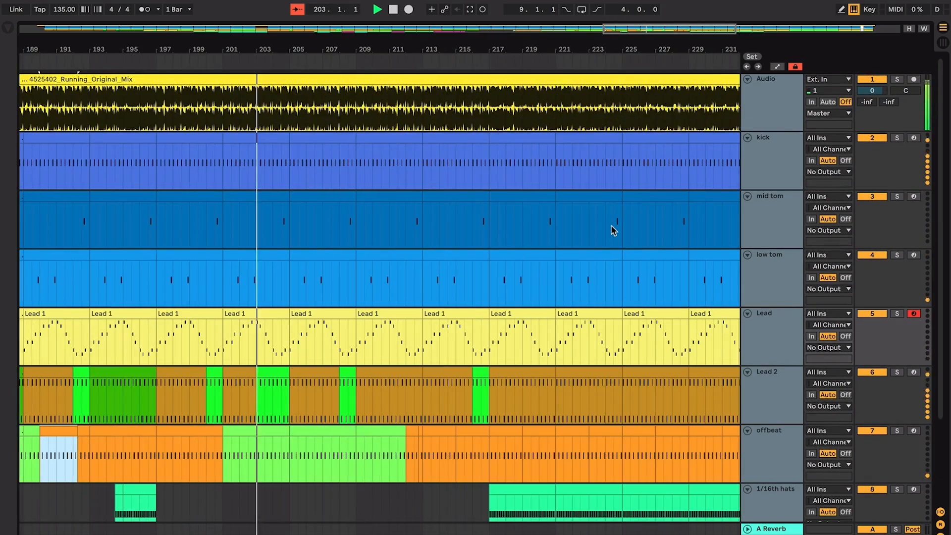
pyautogui.press('+')
pyautogui.press('+')
pyautogui.press('+')
pyautogui.press('+')
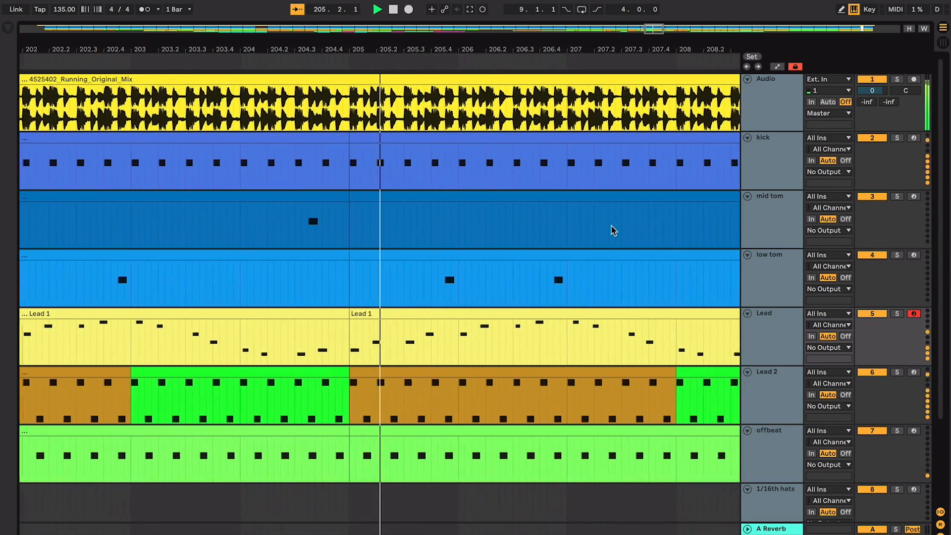
# - Hide the mixer controls beside the arrangement tracks
pyautogui.hotkey('ctrl', 'alt', 'b')
pyautogui.hotkey('ctrl', 'alt', 'b')
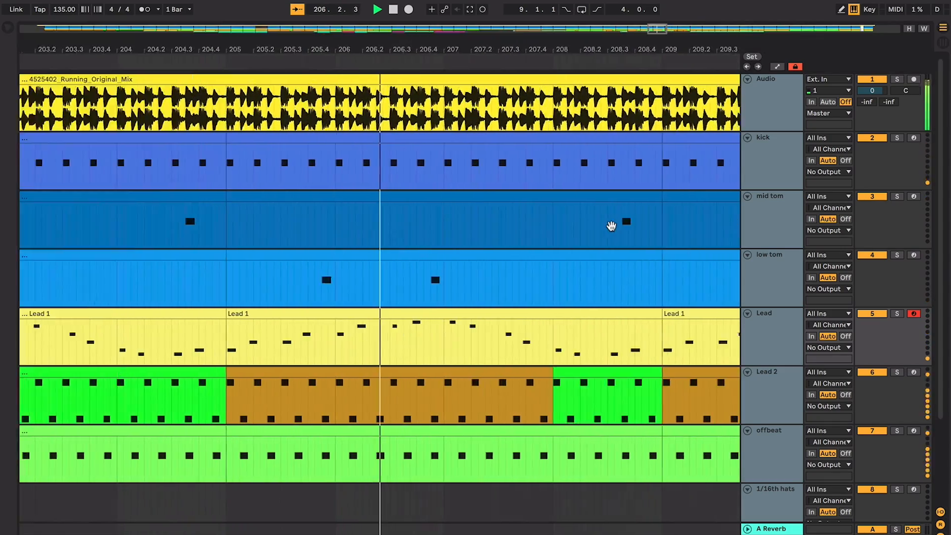
pyautogui.hotkey('ctrl', 'alt', 'm')
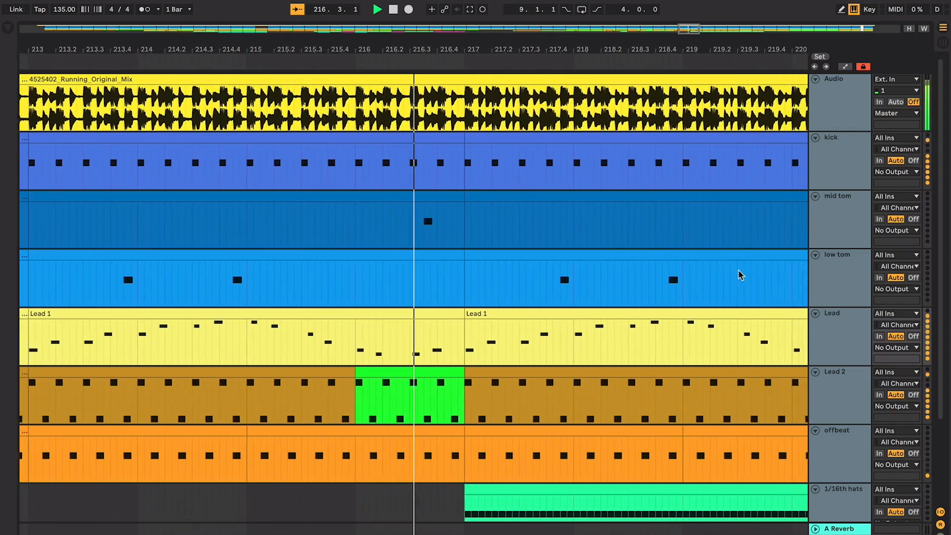
# - Listen on to bar 230, comparing the Lead 2, offbeat and 1/16th hats clips with the audio
pyautogui.click(402, 389)
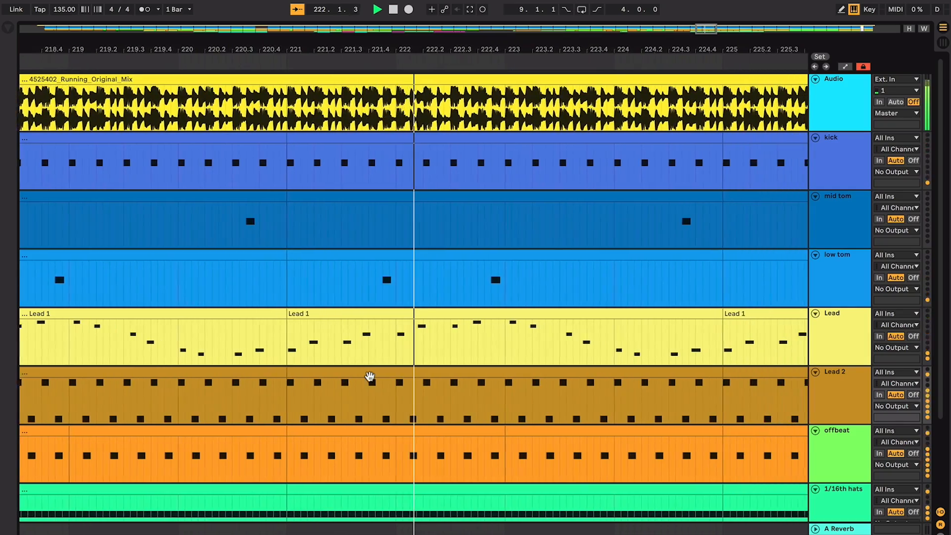
pyautogui.scroll(-3, 369, 376)
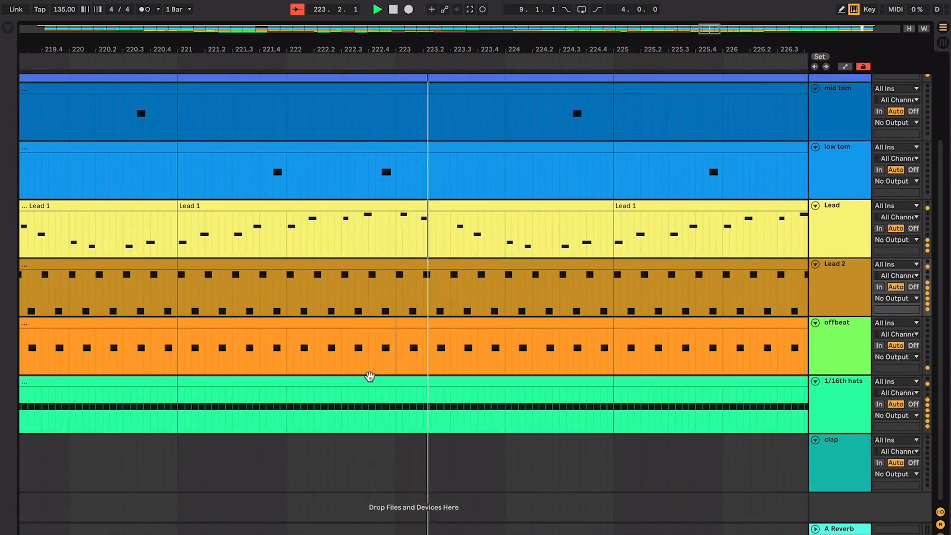
pyautogui.scroll(3, 370, 378)
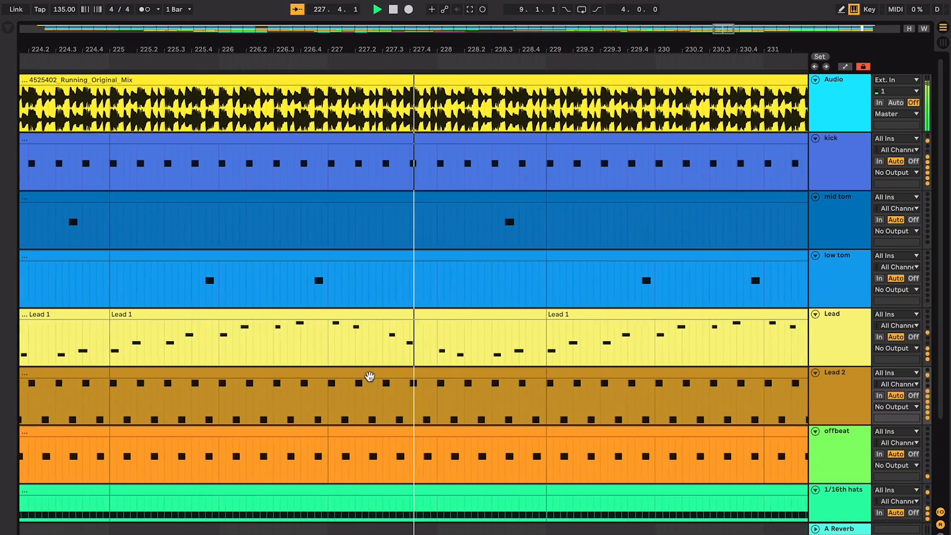
pyautogui.scroll(-3, 369, 377)
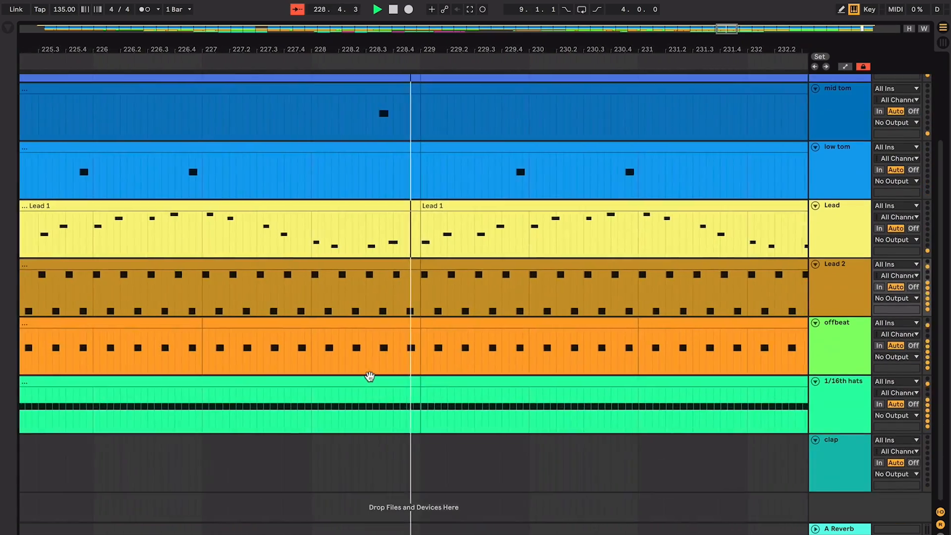
pyautogui.scroll(-10, 370, 376)
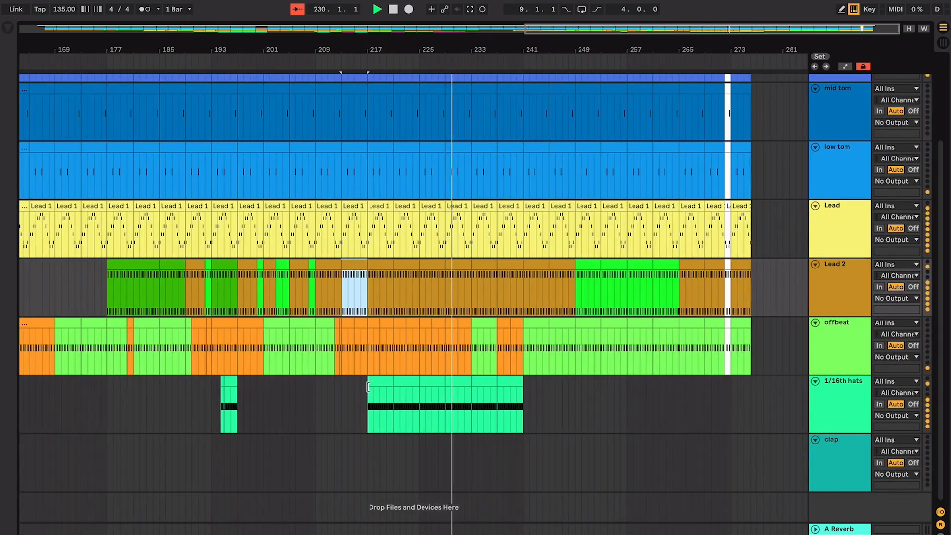
# - Stop playback, survey the closing section, and briefly play the bright green Lead 2 section from bar 249
pyautogui.scroll(3, 620, 342)
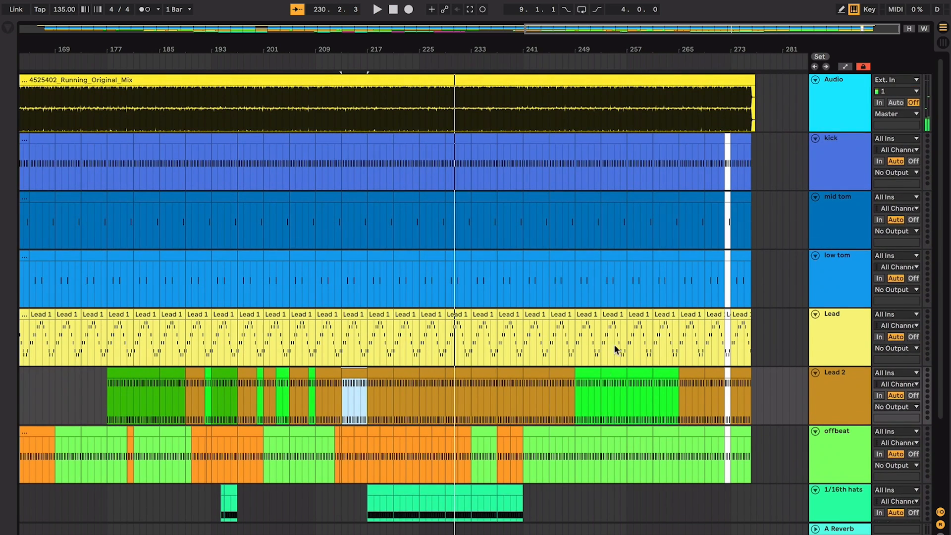
pyautogui.scroll(-3, 615, 349)
pyautogui.click(582, 321)
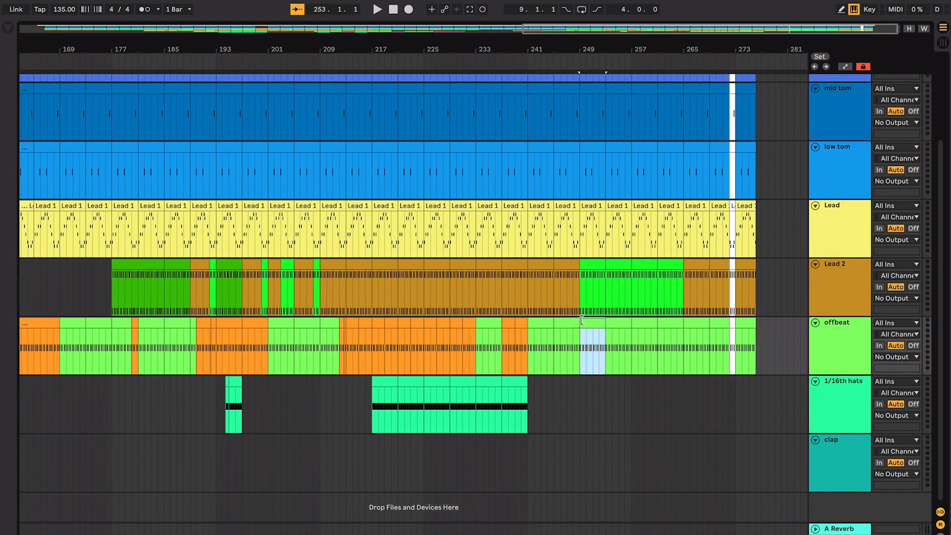
pyautogui.click(581, 283)
pyautogui.press('space')
pyautogui.press('space')
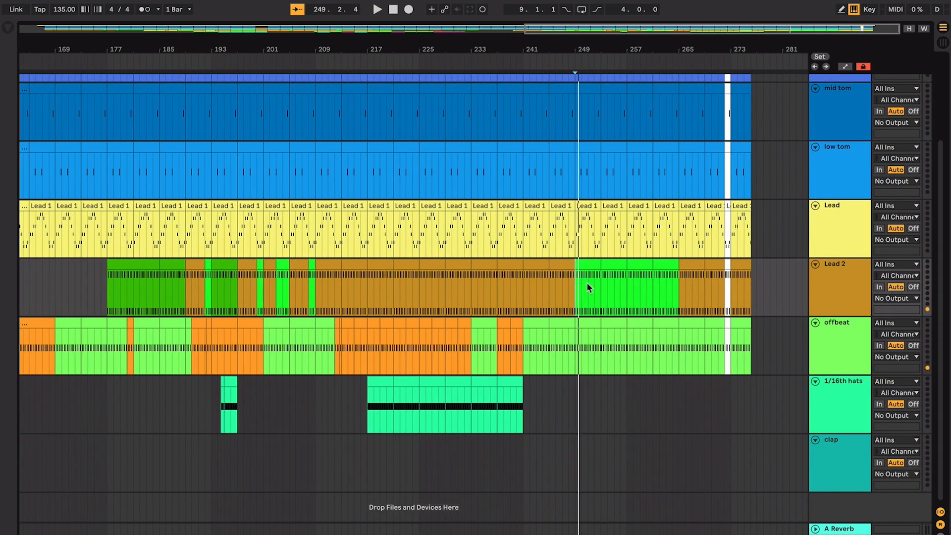
# - Sample the rest of the bright green Lead 2 section by playing briefly around bars 257, 259 and 262
pyautogui.click(624, 280)
pyautogui.press('space')
pyautogui.click(636, 284)
pyautogui.press('space')
pyautogui.press('space')
pyautogui.click(656, 283)
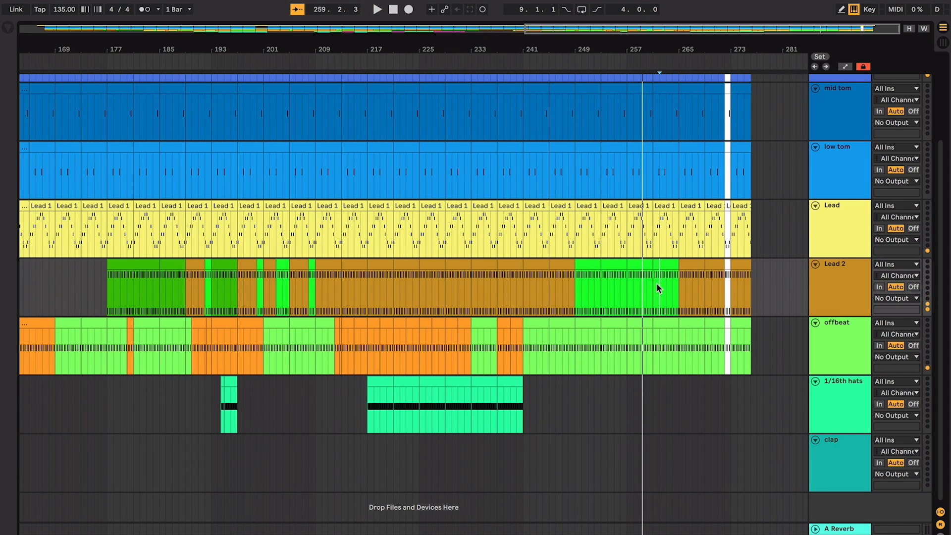
pyautogui.press('space')
pyautogui.press('space')
pyautogui.press('space')
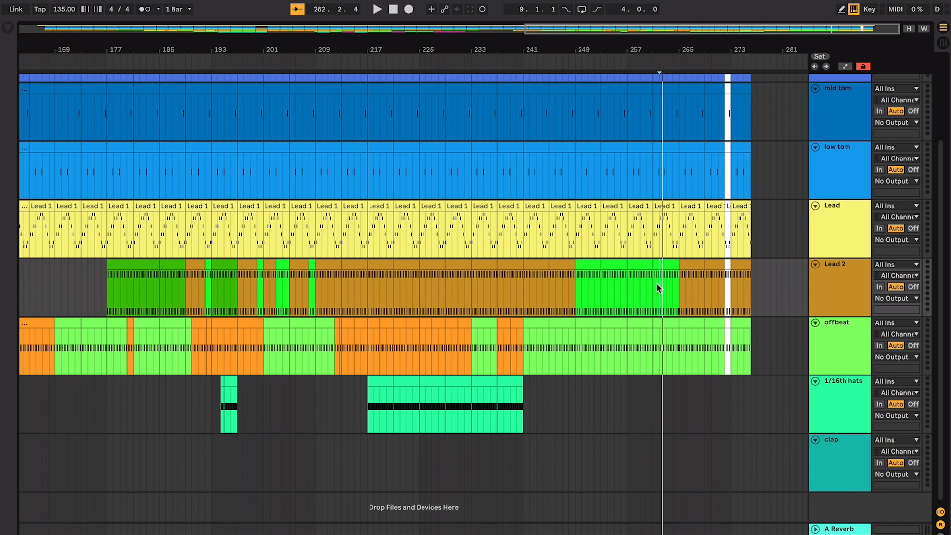
# - Play the ending from the white clips at bar 272 to just past bar 276, comparing the closing clips with the audio, and stop playback
pyautogui.scroll(3, 656, 283)
pyautogui.click(823, 259)
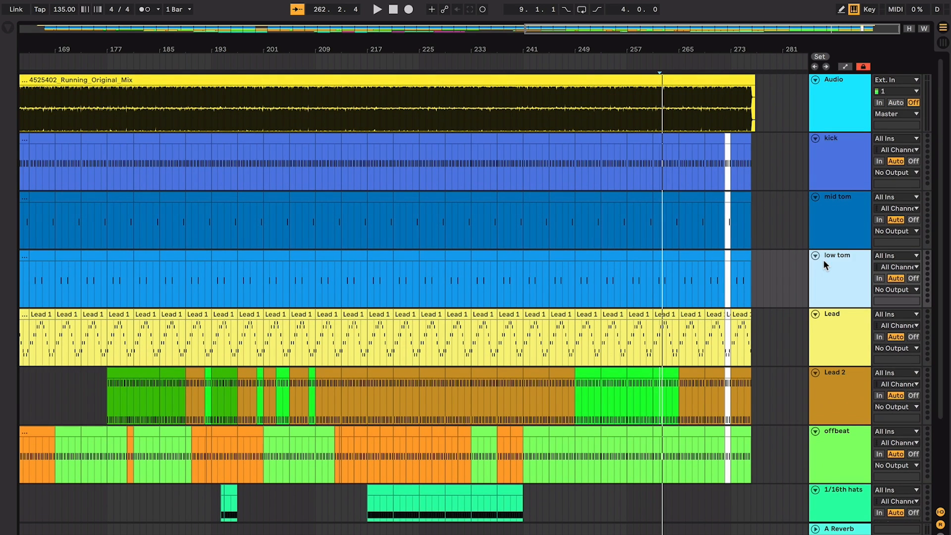
pyautogui.click(723, 235)
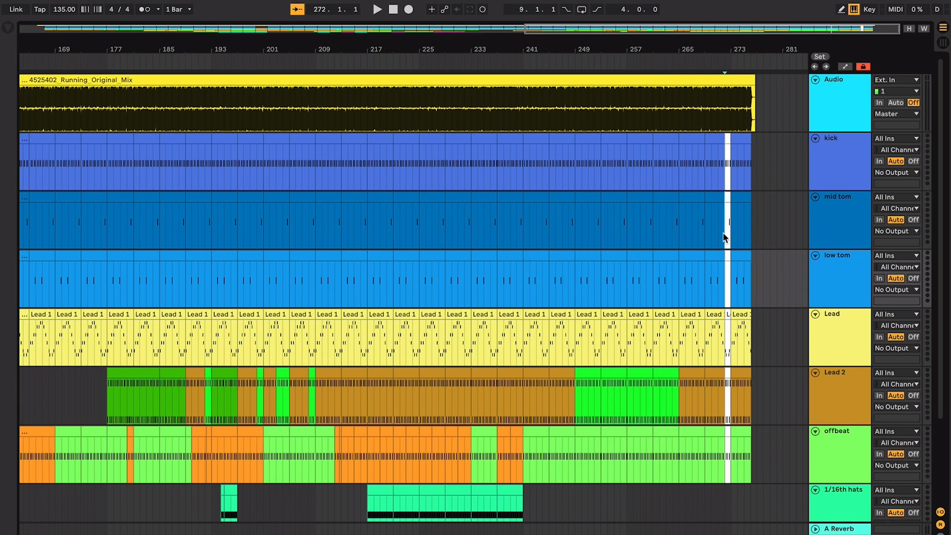
pyautogui.press('+')
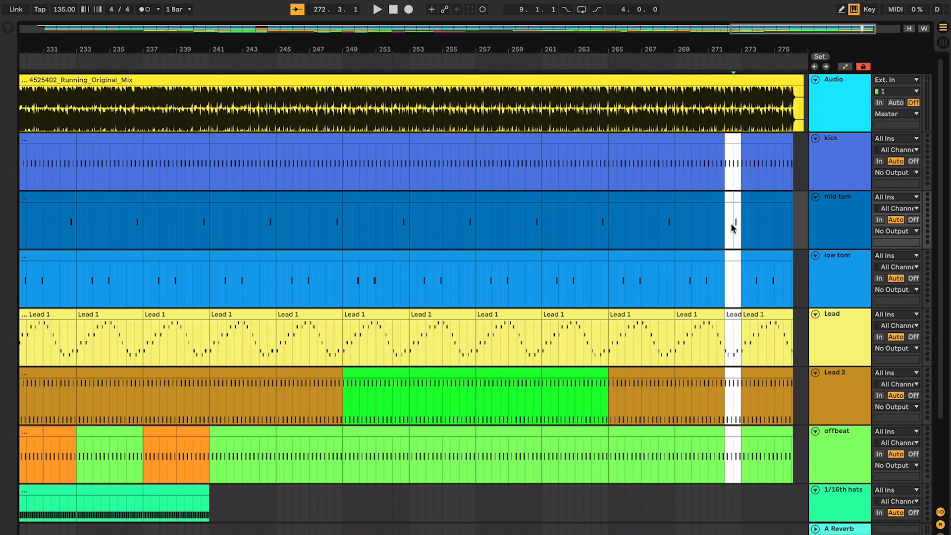
pyautogui.press('space')
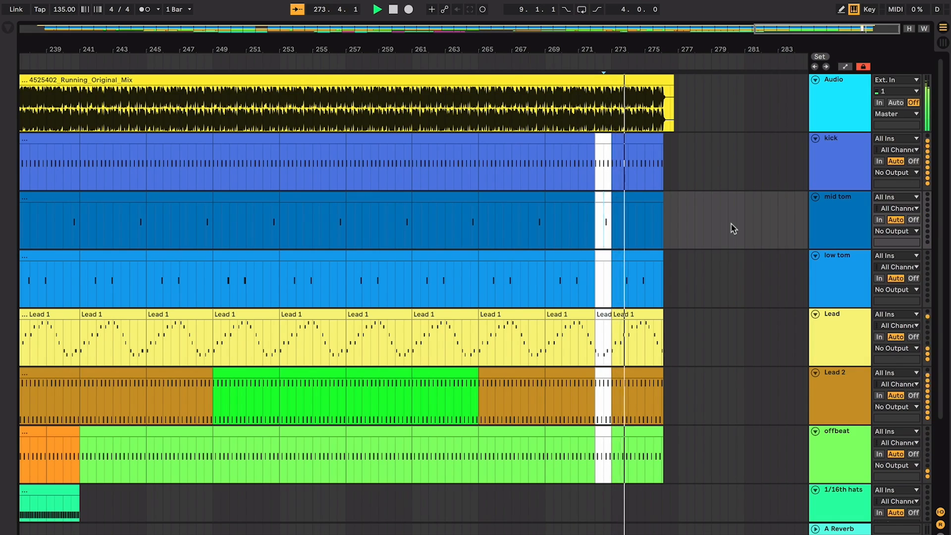
pyautogui.press('+')
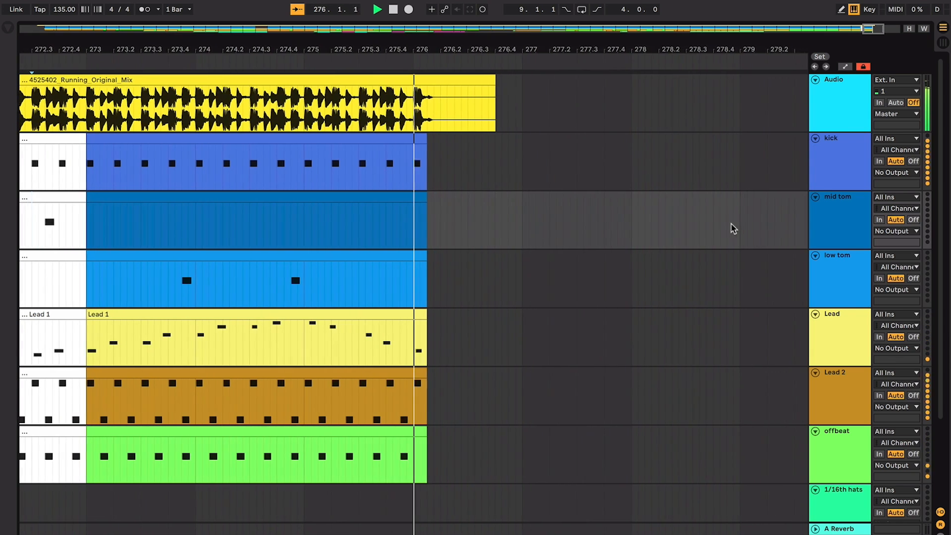
pyautogui.press('space')
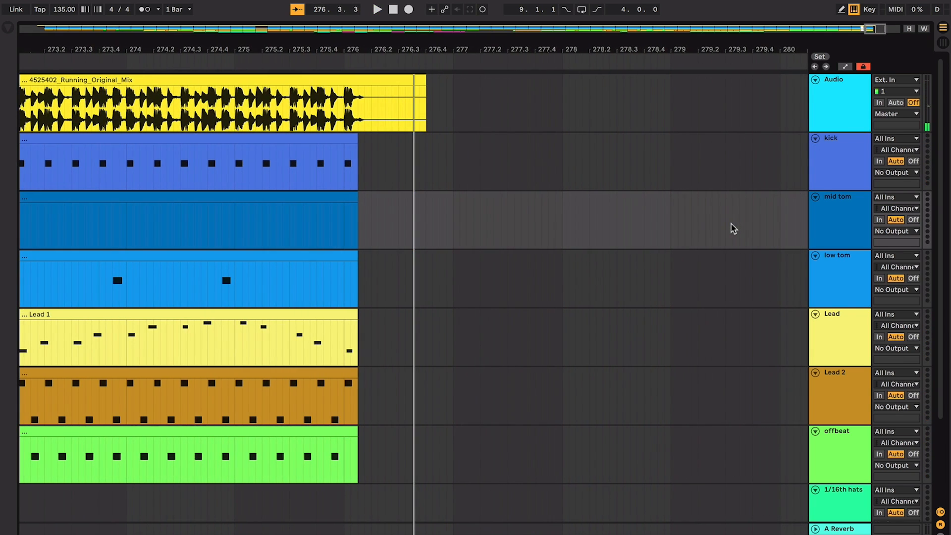